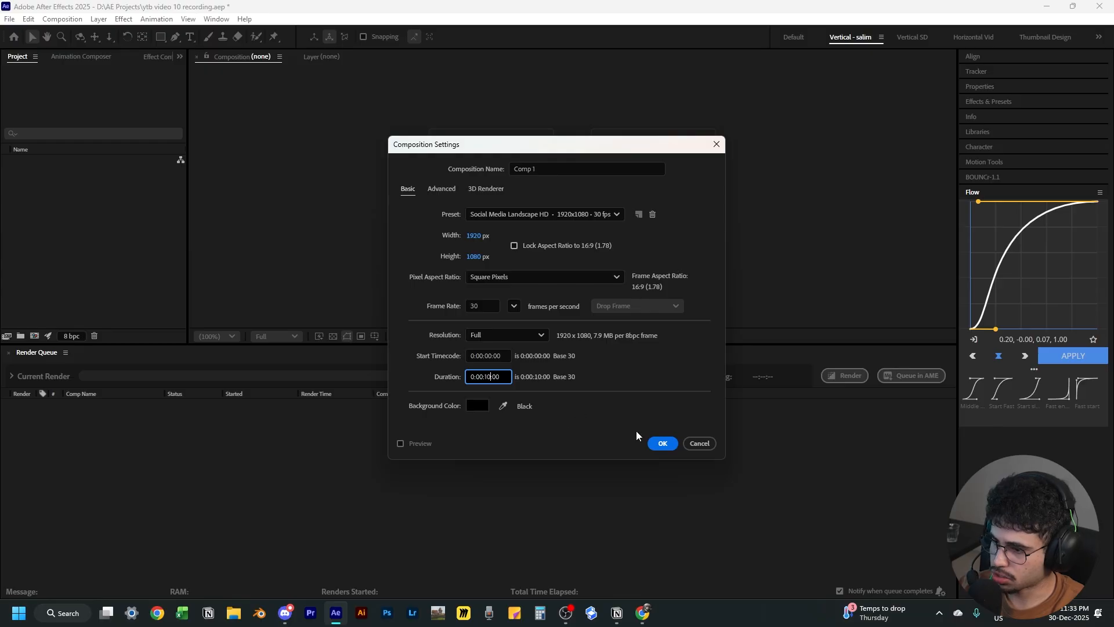
Create the 1920 x 1080, 30 fps composition Comp 1 with a duration of 10 seconds
click(664, 443)
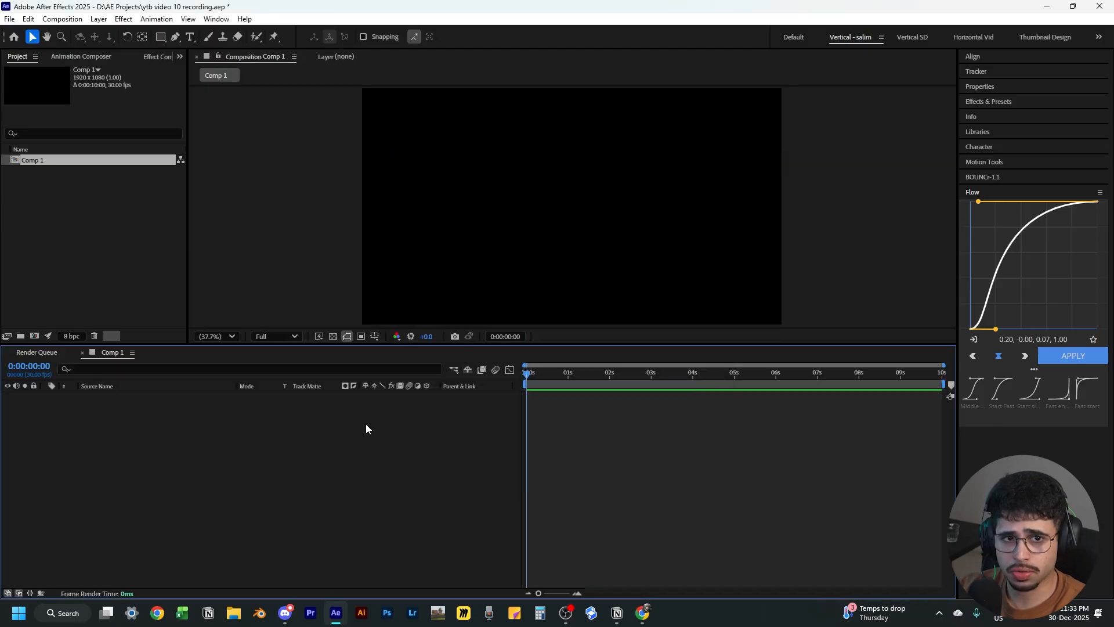
Add a new camera layer to the composition
right_click(302, 425)
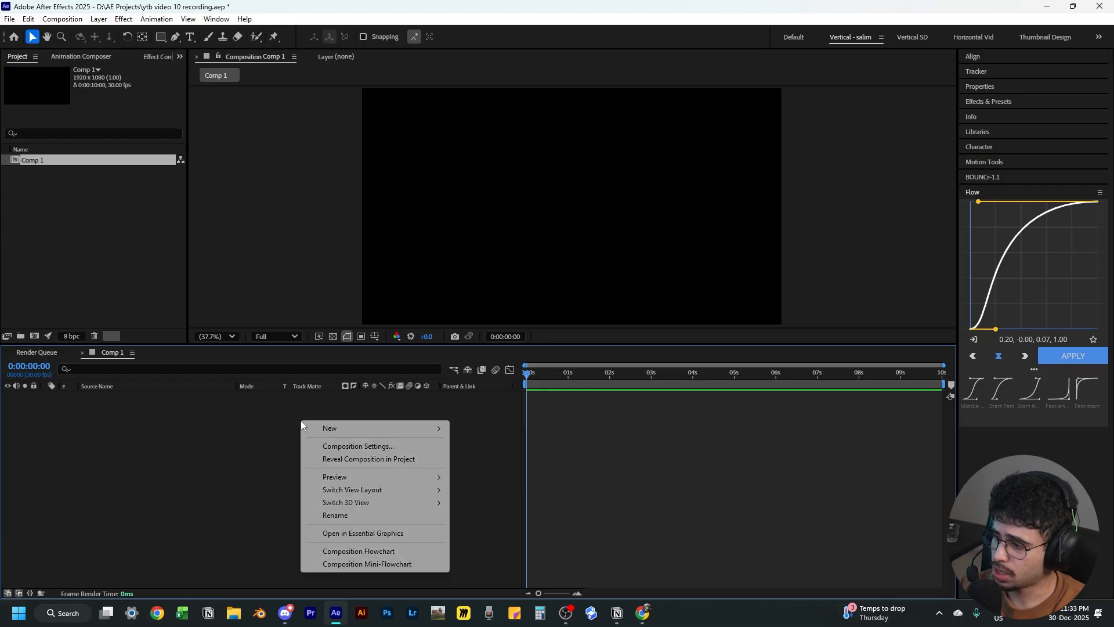
mouse_move(382, 432)
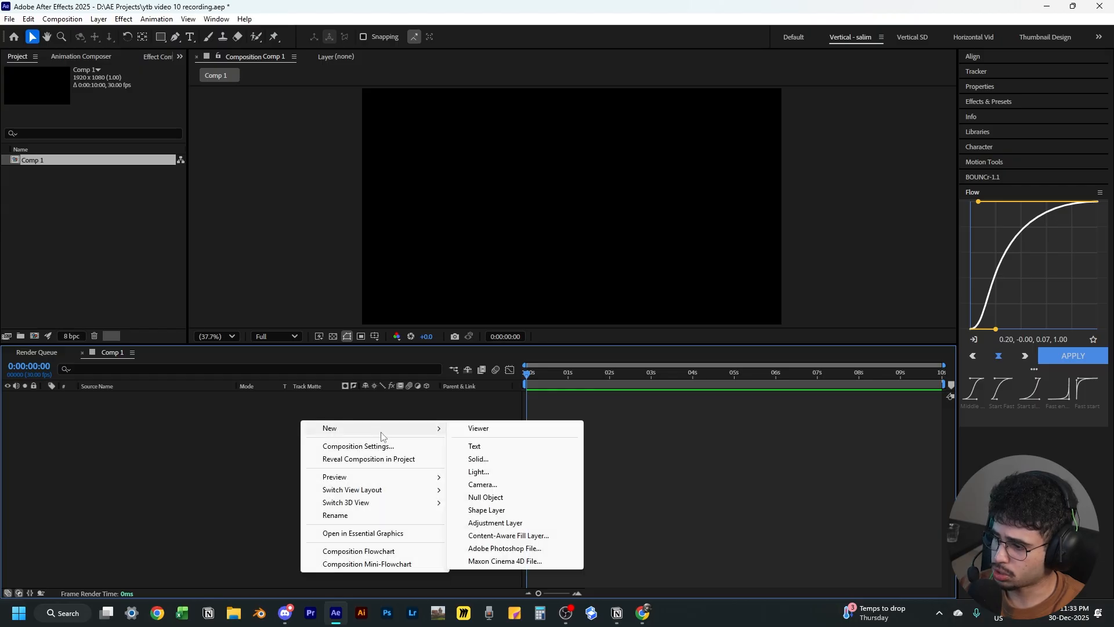
click(504, 485)
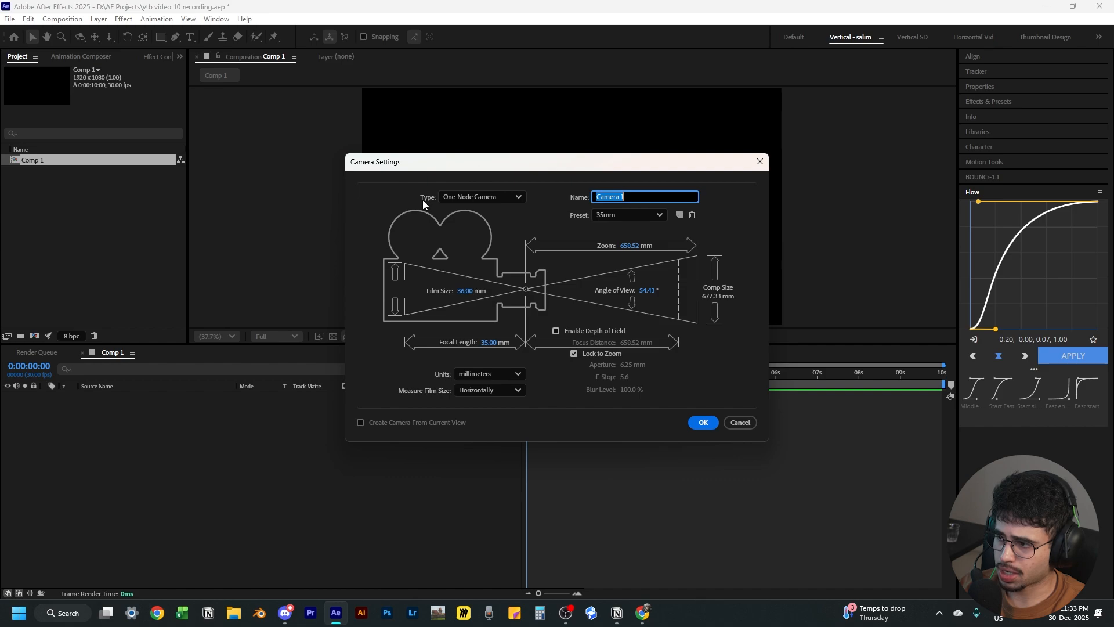
click(494, 197)
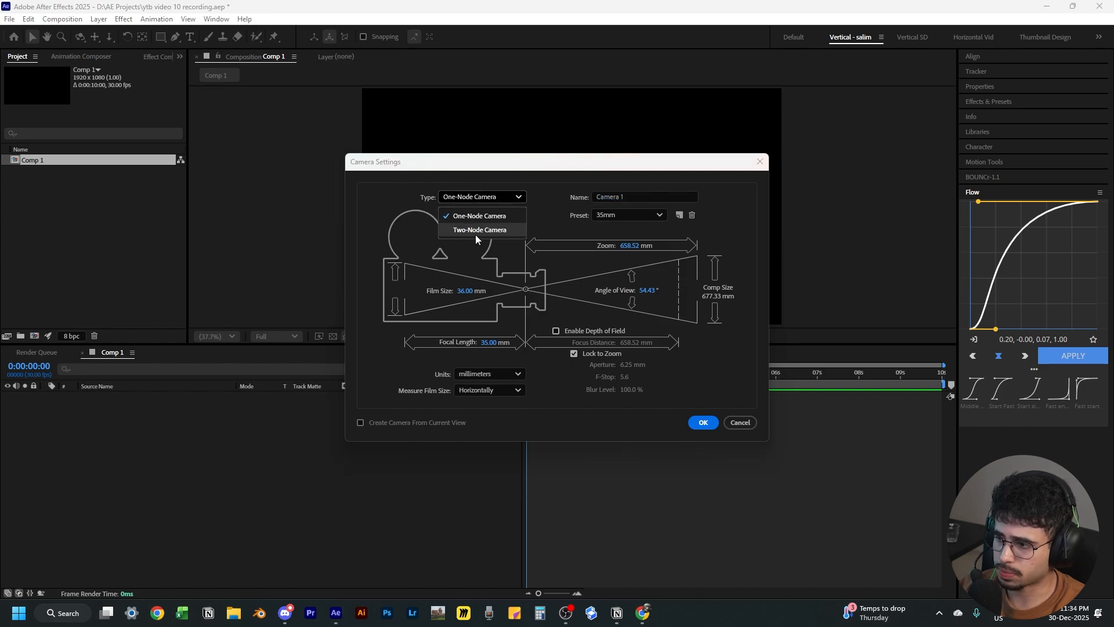
click(475, 234)
click(472, 199)
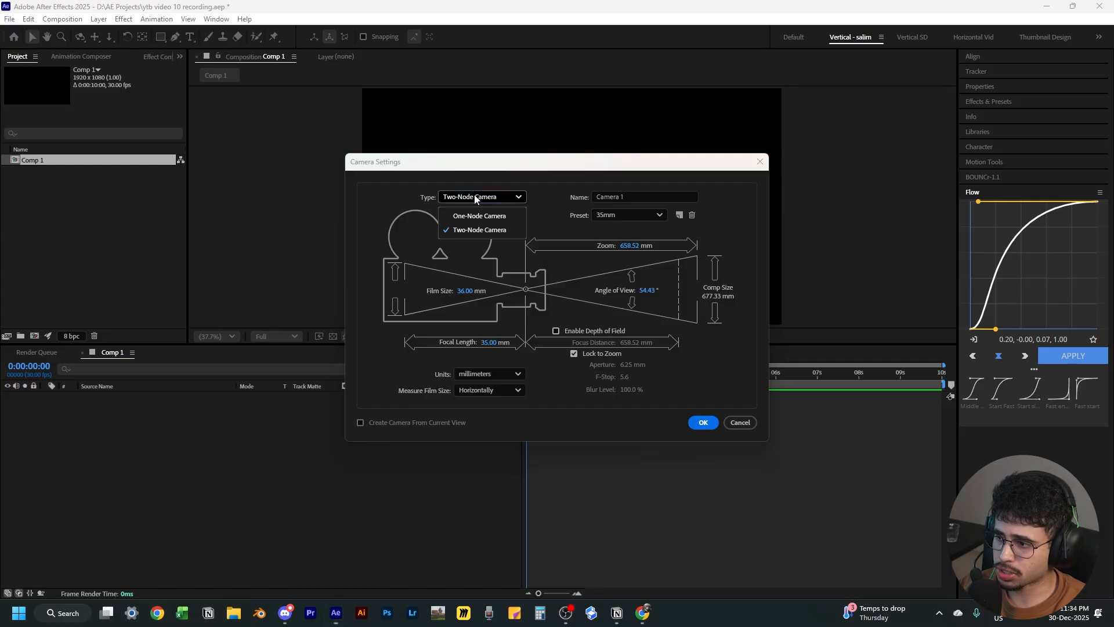
click(472, 214)
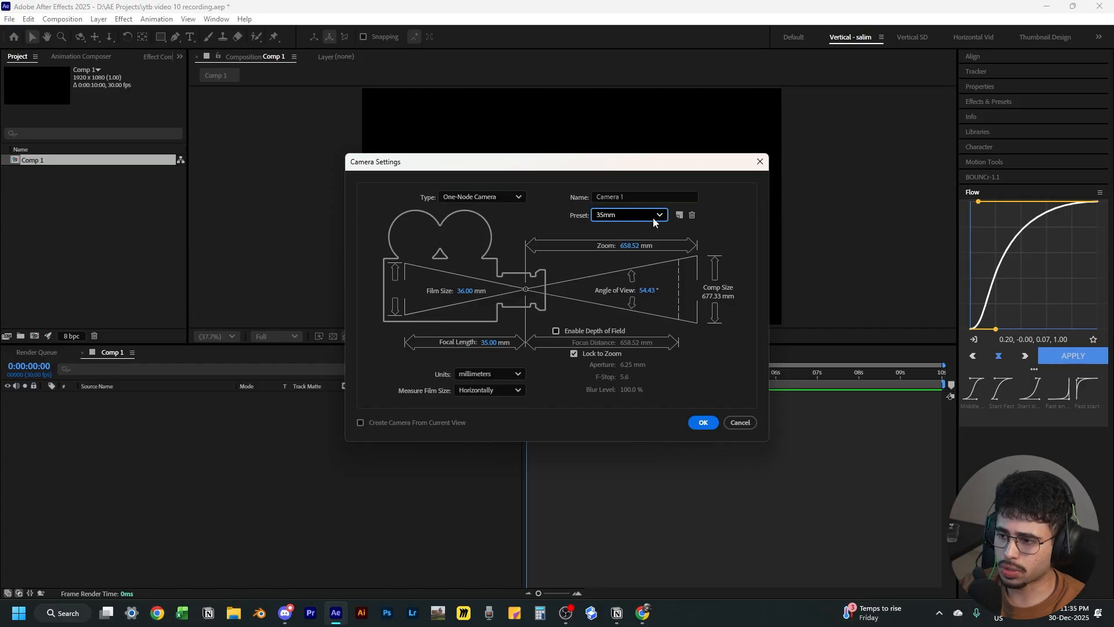
Keep the One-Node Camera type with the 35mm preset and create the camera
click(652, 217)
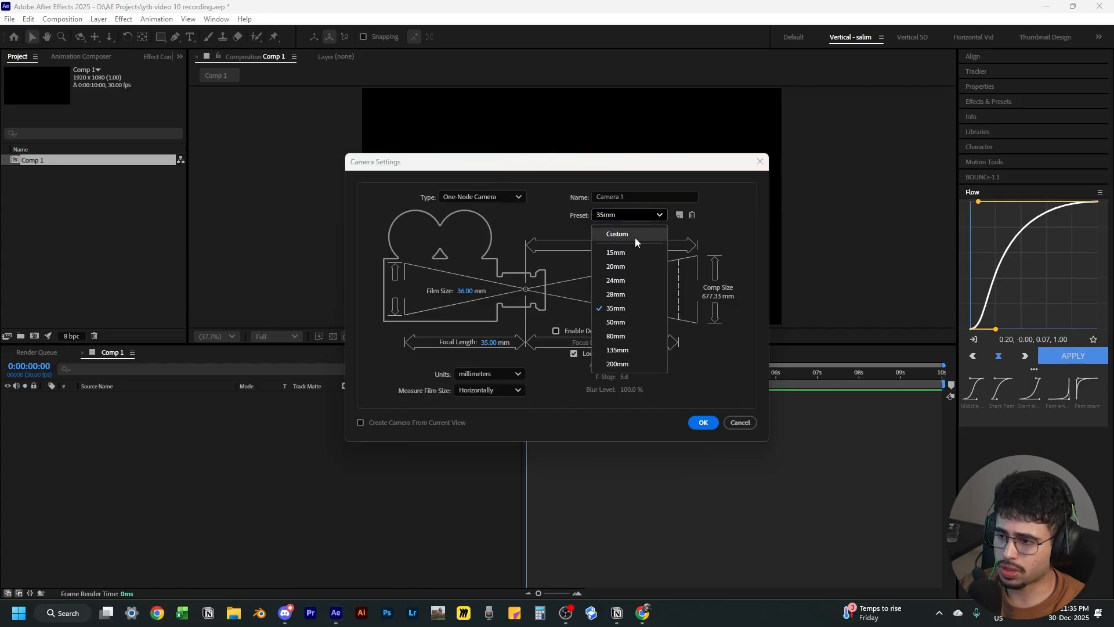
click(619, 308)
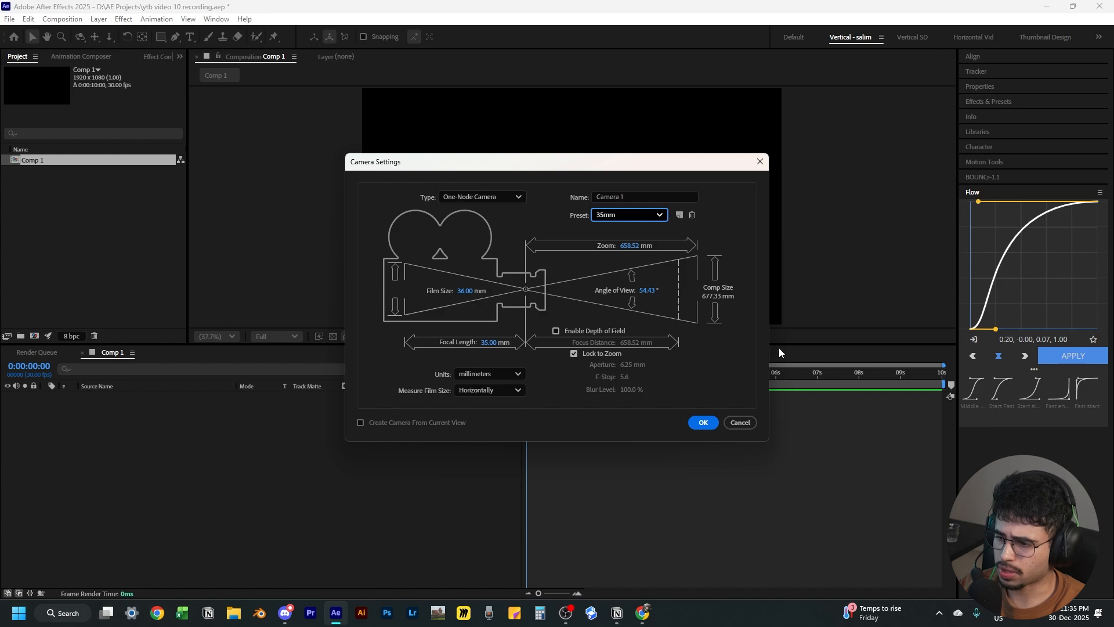
click(701, 423)
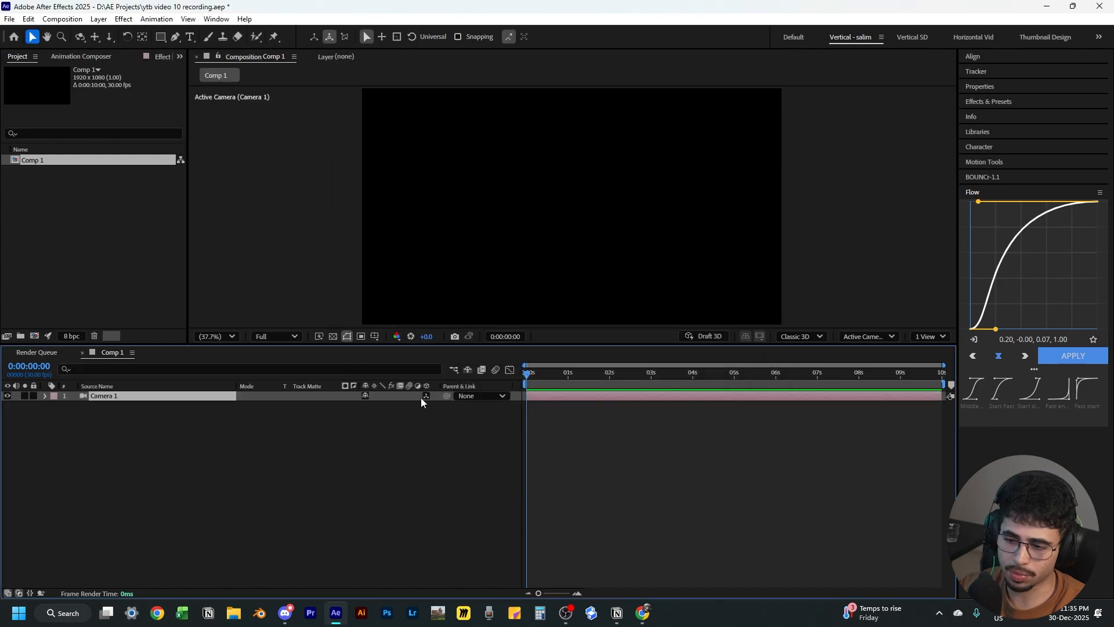
Add a new text layer reading Point 1
click(239, 446)
right_click(299, 442)
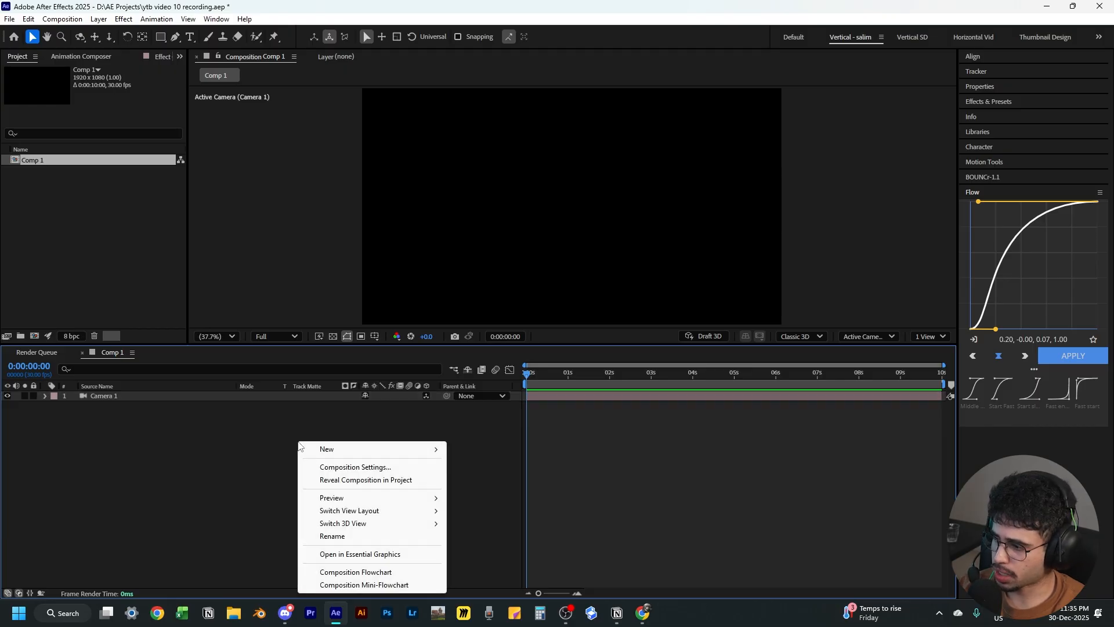
mouse_move(328, 451)
click(481, 466)
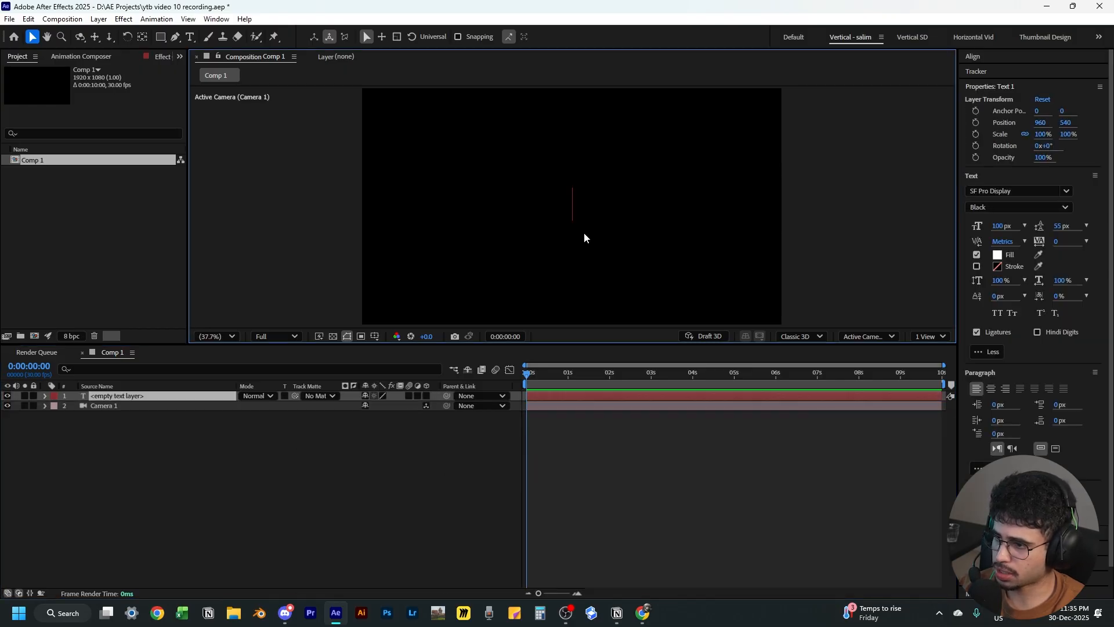
text(Point1)
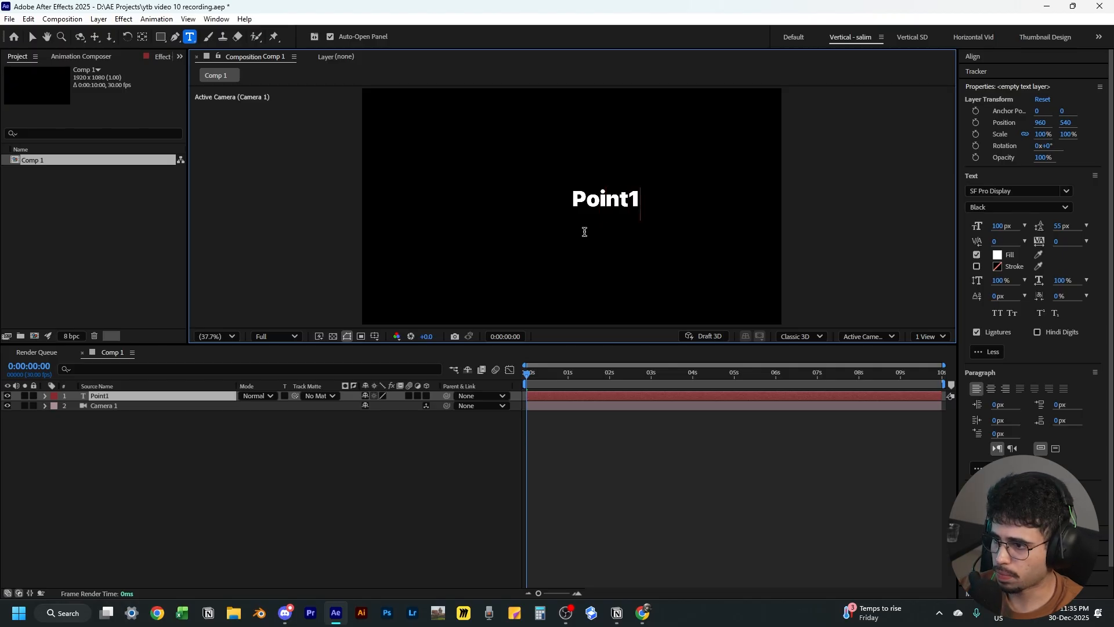
click(630, 193)
key(Escape)
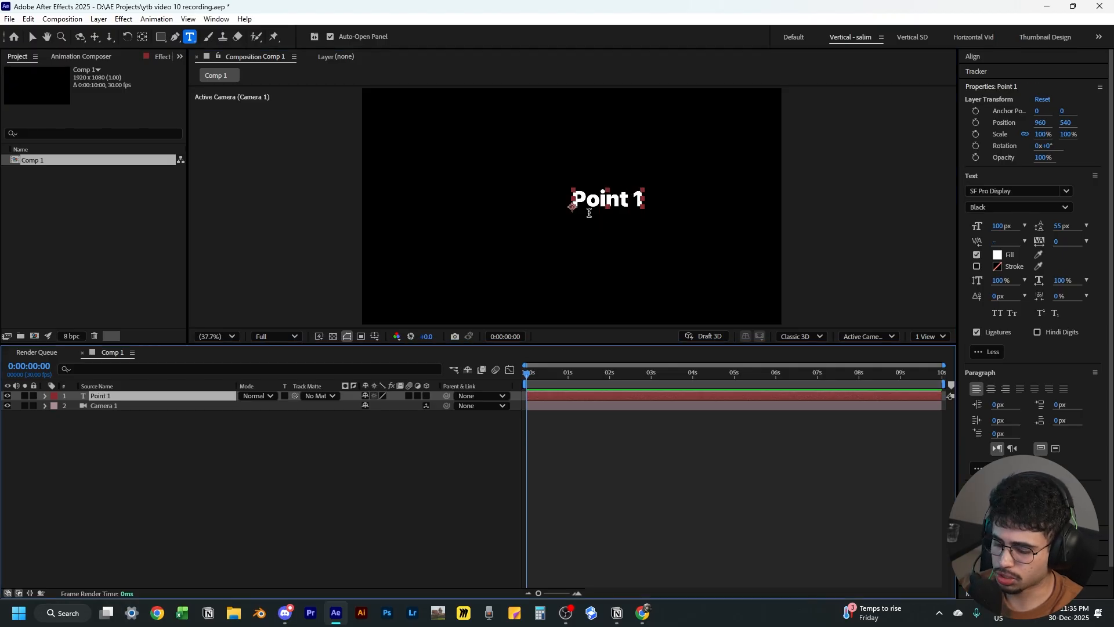
Center the text layer's anchor point and position the layer in the middle of the composition
key(v)
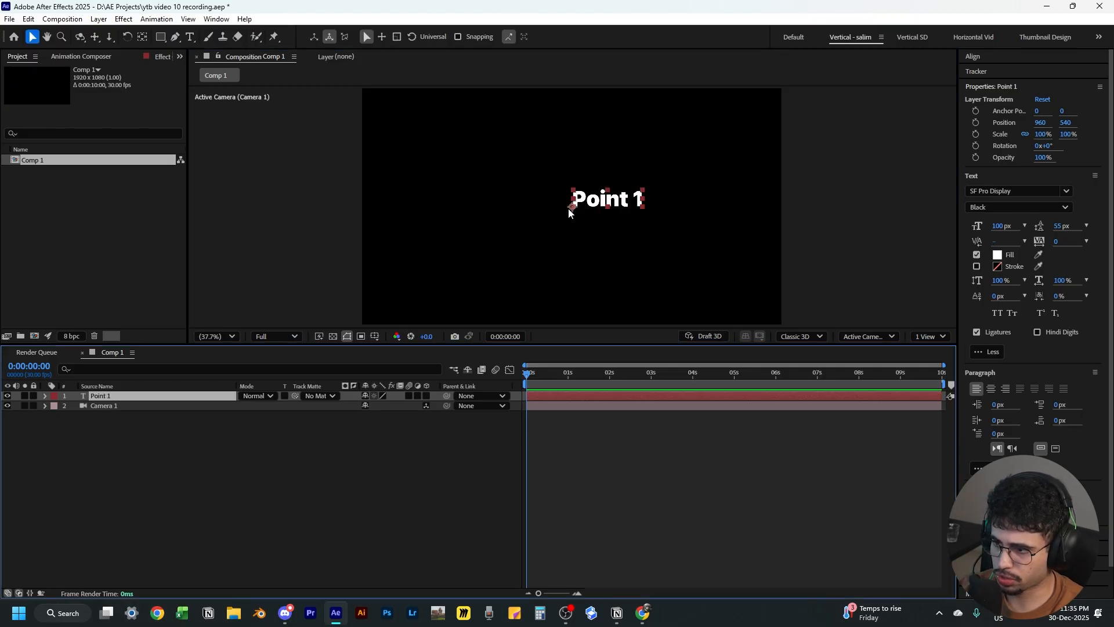
key(ctrl+alt+Home)
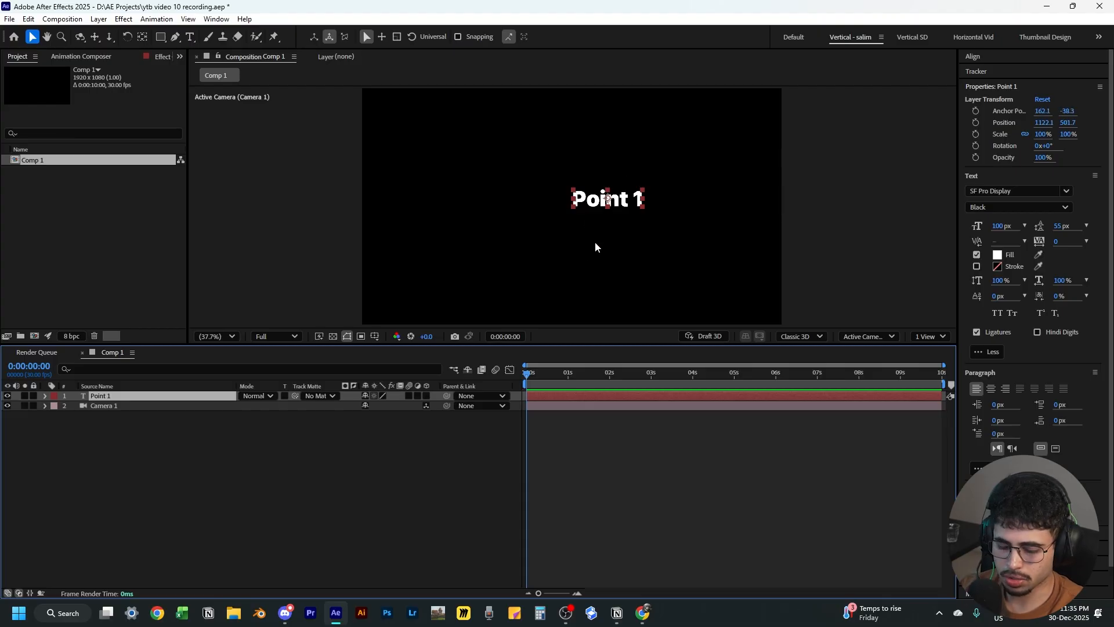
key(ctrl+Home)
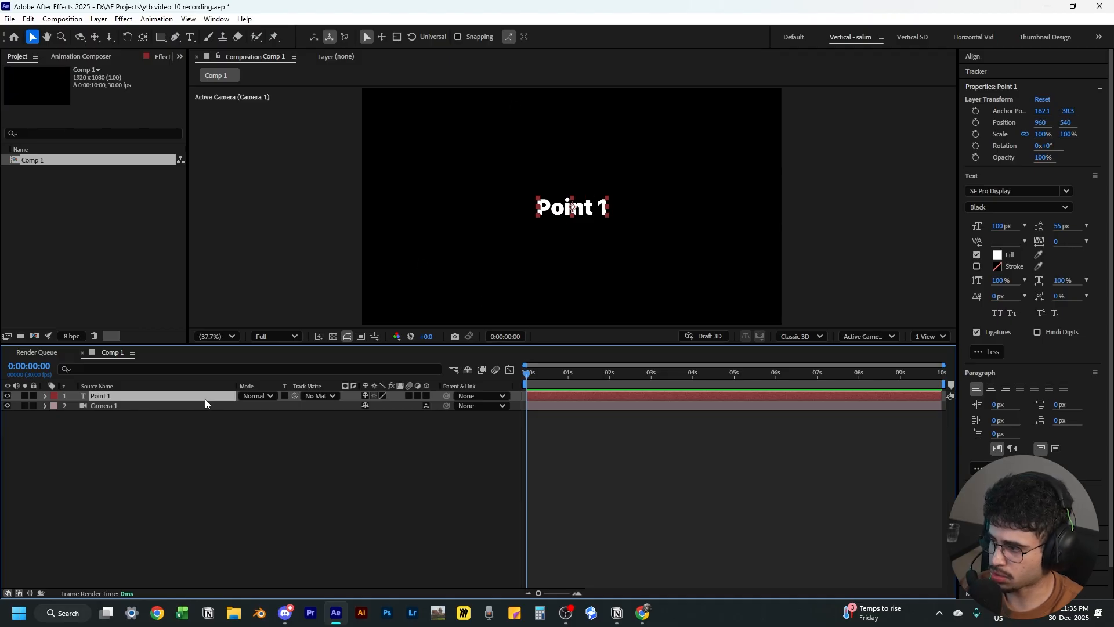
Duplicate the text layer, move the copy to the right, and change its text to Point 2
key(ctrl+d)
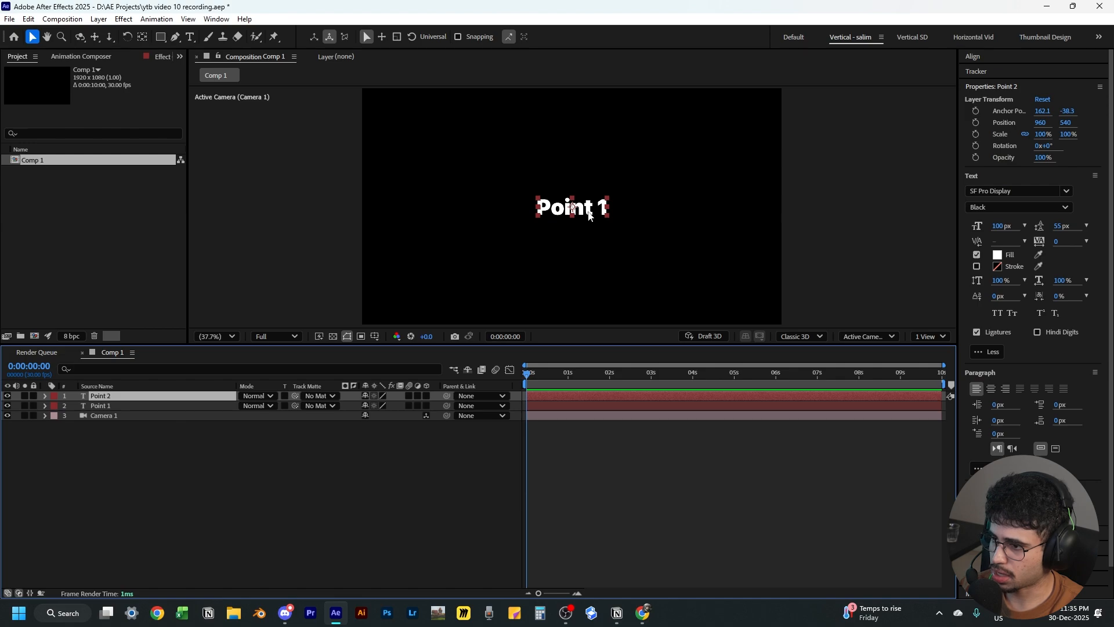
drag(589, 216, 715, 215)
double_click(732, 210)
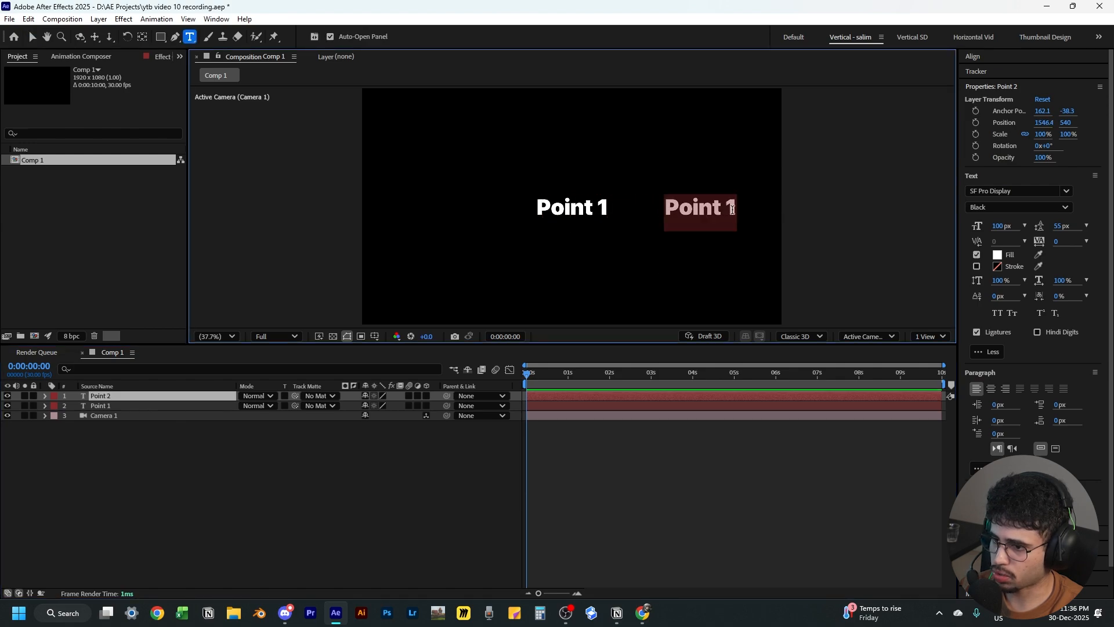
click(734, 210)
key(BackSpace)
text(2)
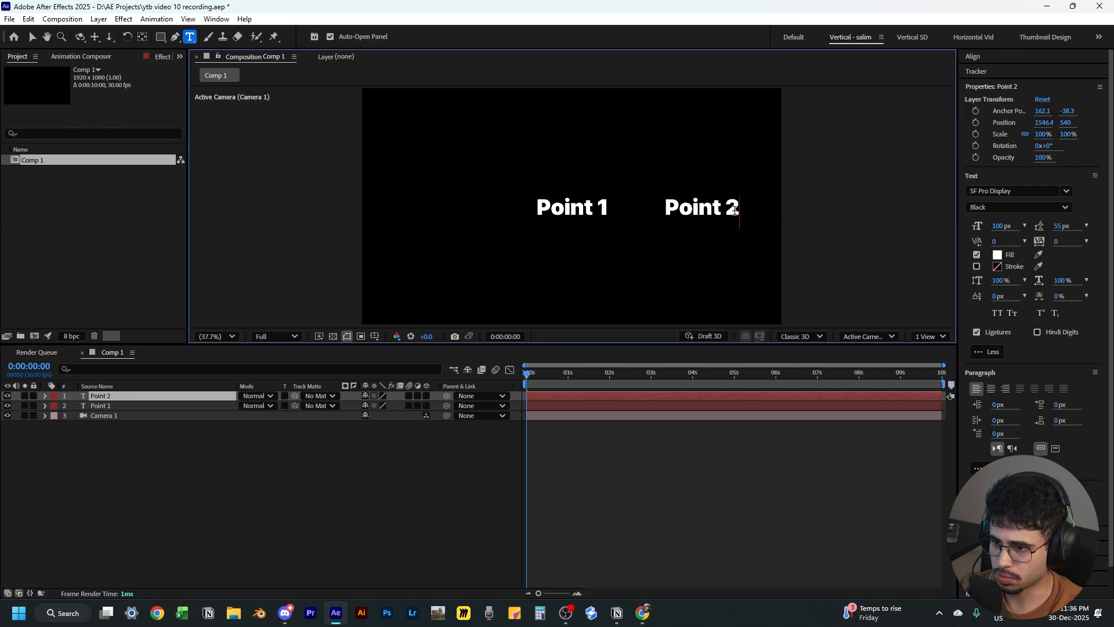
Spread the texts apart, moving Point 1 to about x 347 and Point 2 to about x 1650
click(370, 542)
key(v)
drag(590, 206, 456, 209)
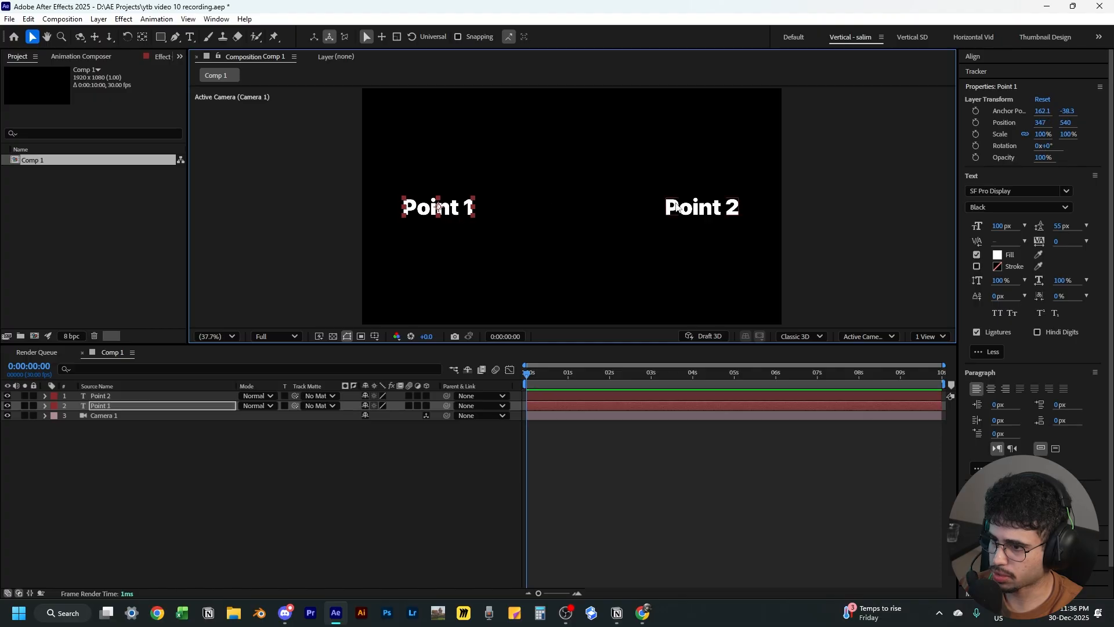
drag(677, 207, 700, 207)
click(419, 450)
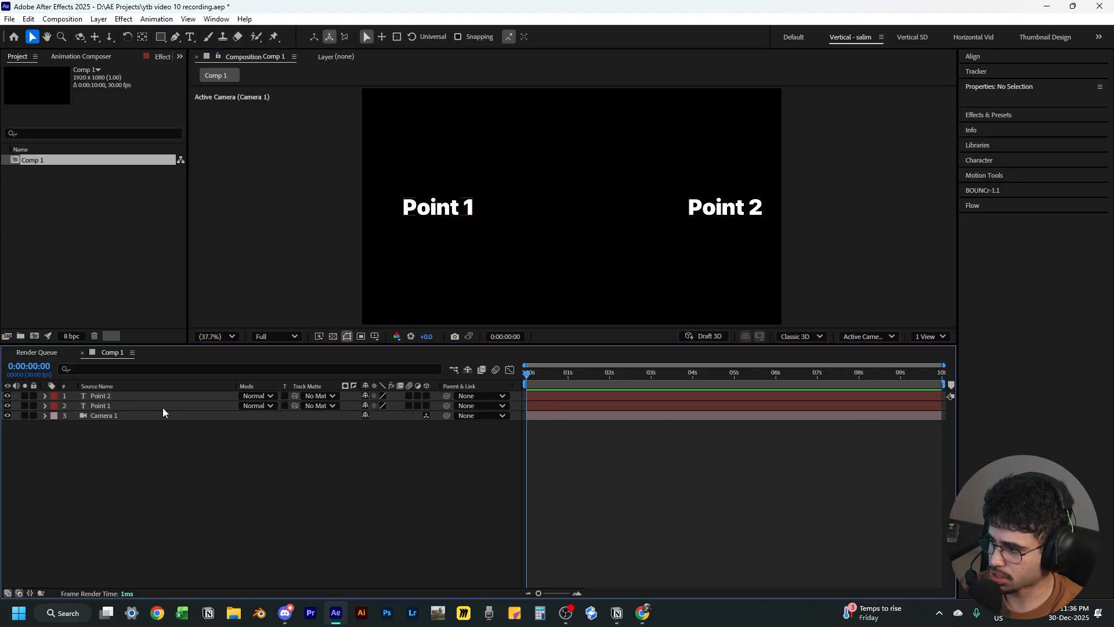
Select both text layers and turn them into 3D layers
click(163, 406)
ctrl+click(104, 396)
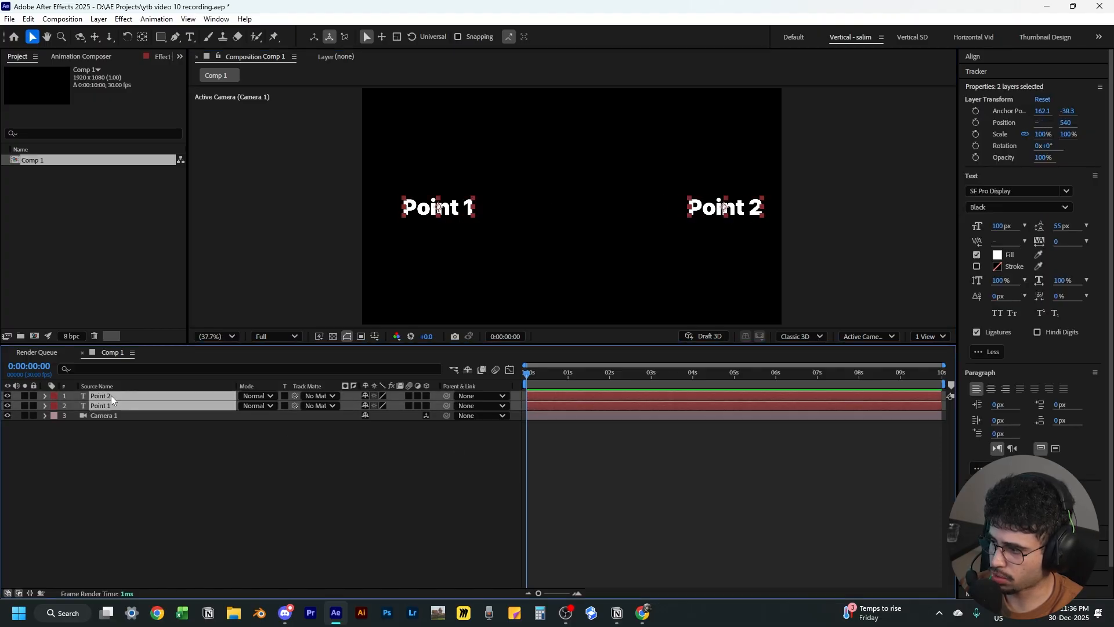
click(426, 397)
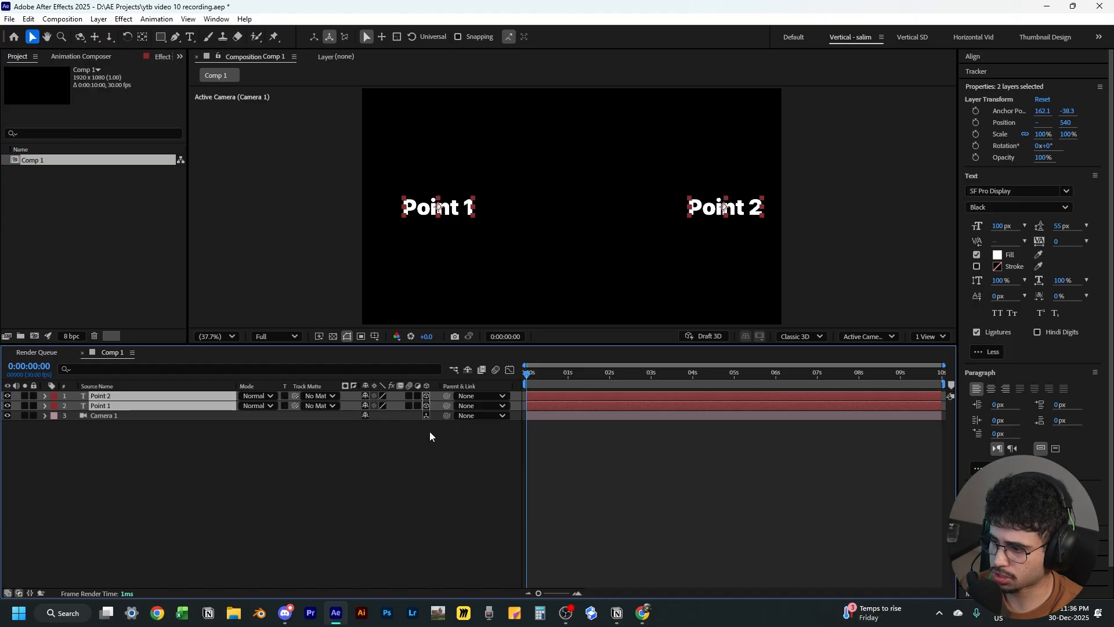
click(421, 435)
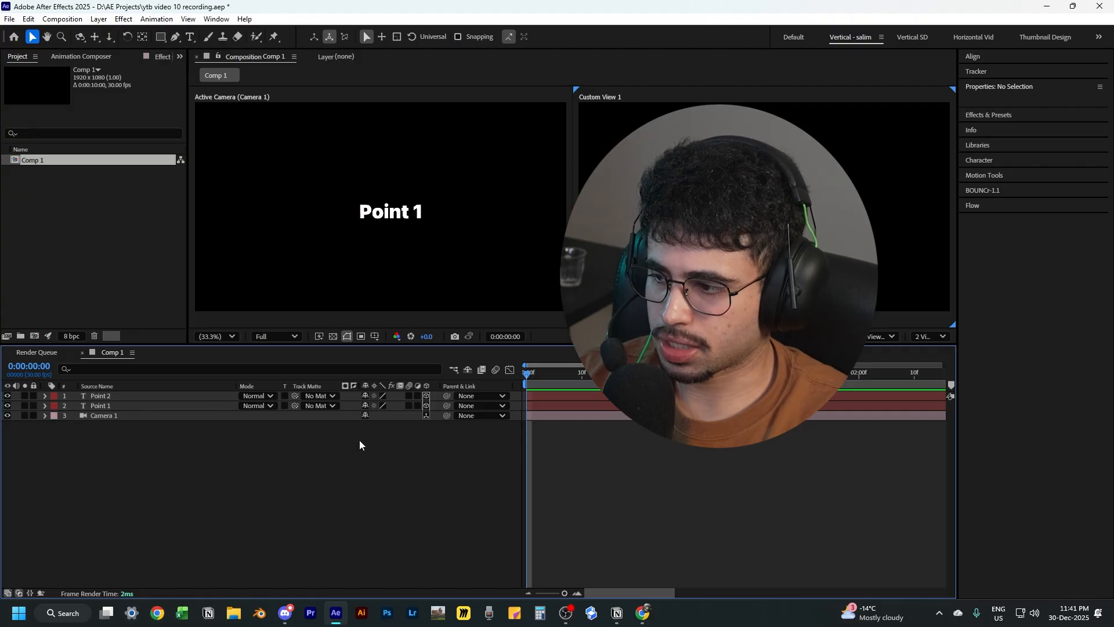
click(7, 594)
click(7, 595)
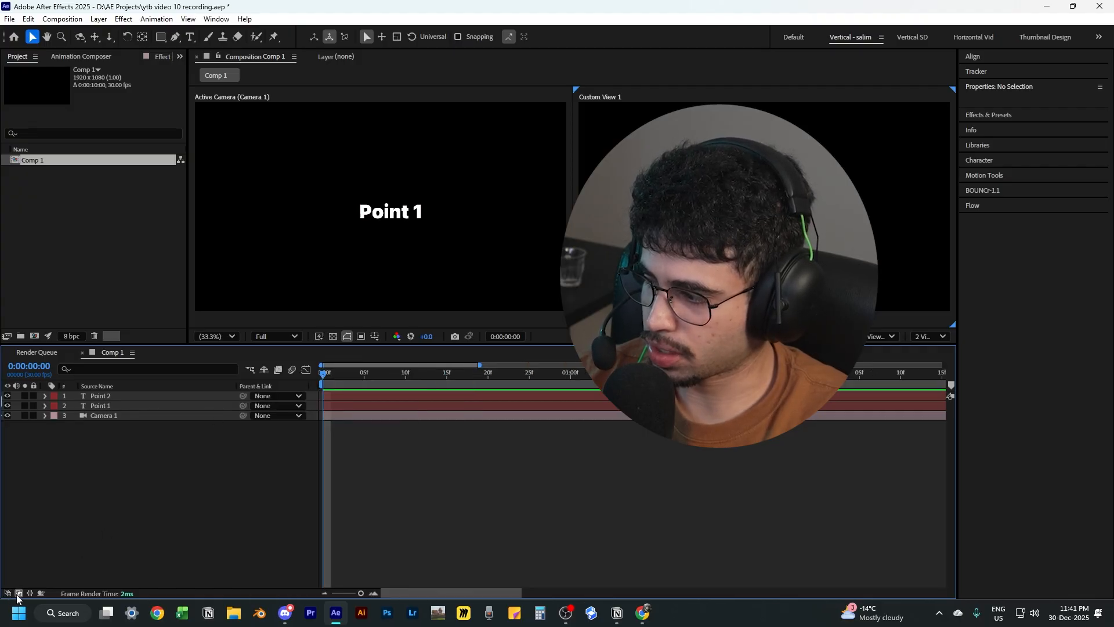
click(19, 595)
click(8, 596)
click(8, 594)
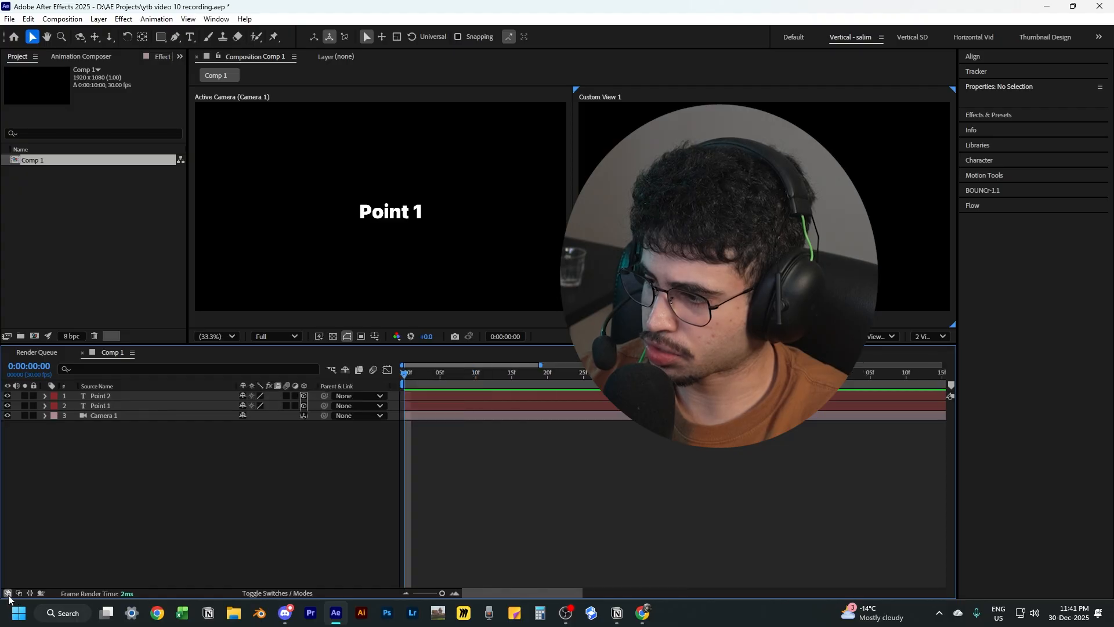
click(18, 594)
click(18, 594)
click(7, 595)
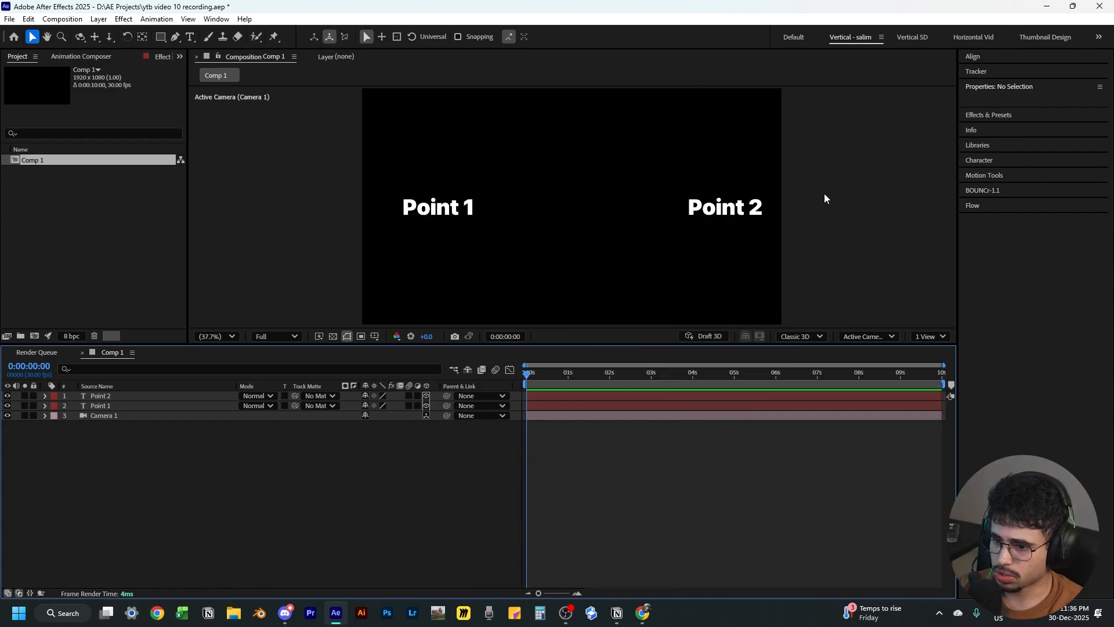
Switch the composition viewer layout to 2 Views
right_click(842, 168)
mouse_move(892, 237)
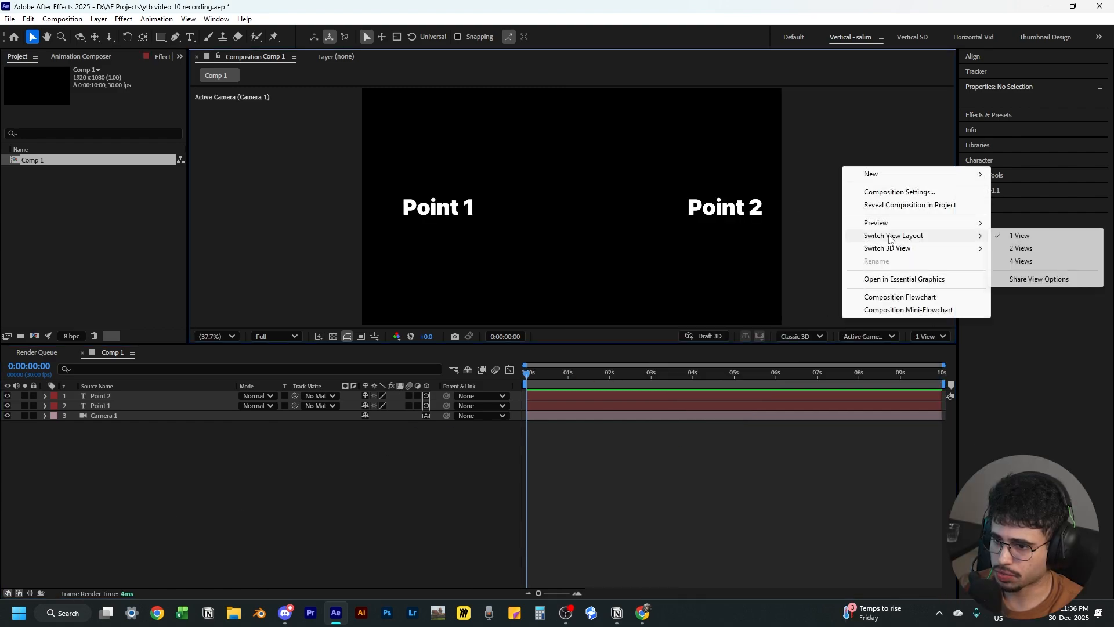
click(1011, 249)
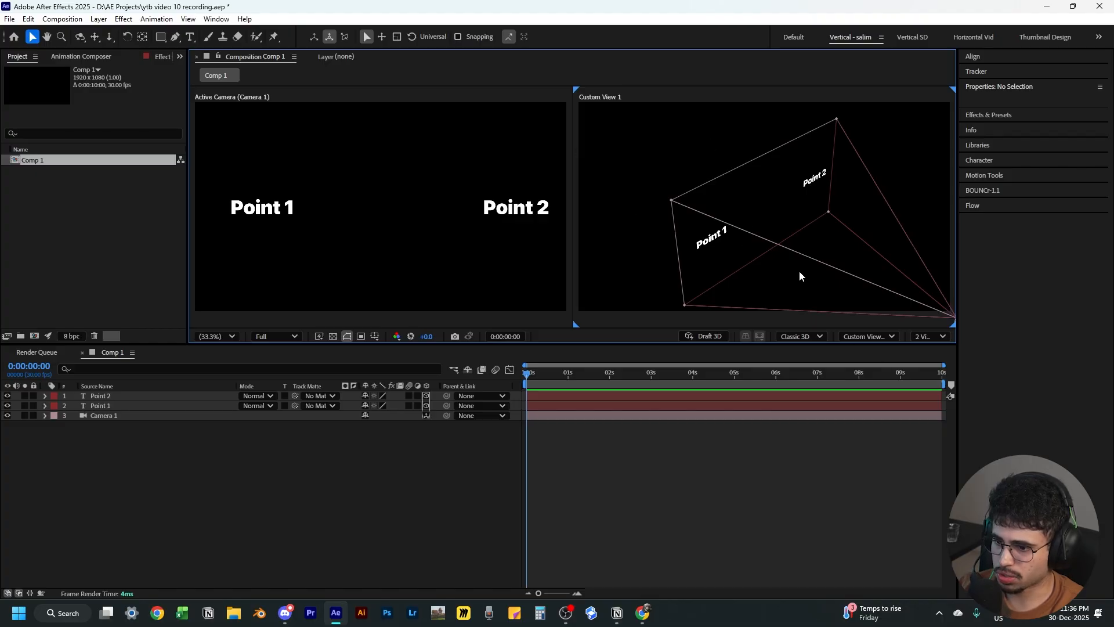
Set the second view to Custom View 1 and orbit it to examine the 3D arrangement of camera and texts
click(880, 337)
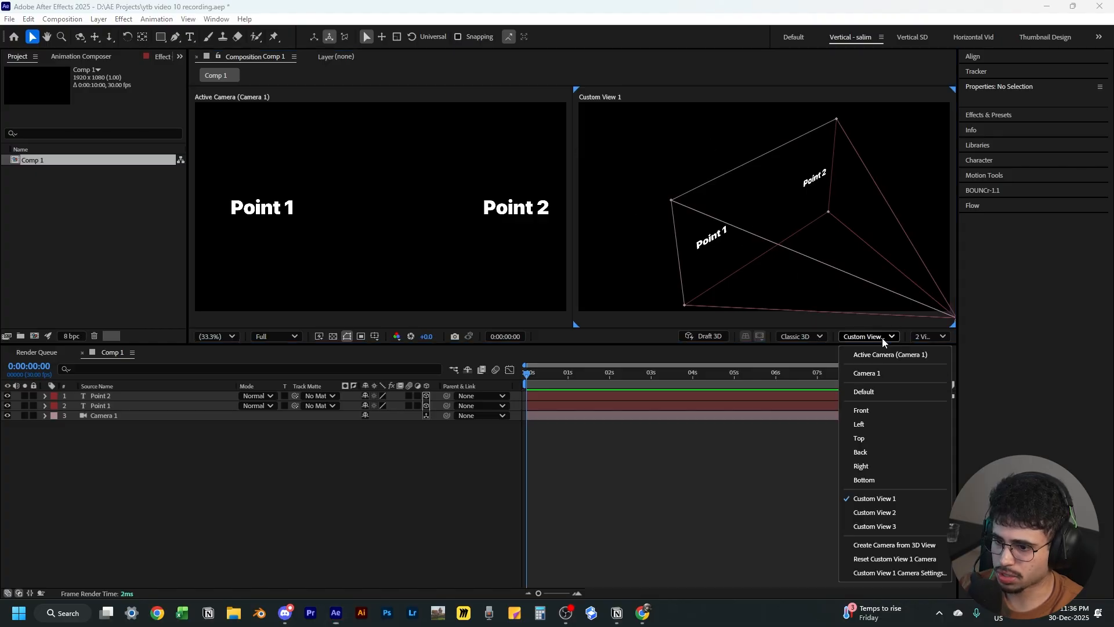
click(891, 499)
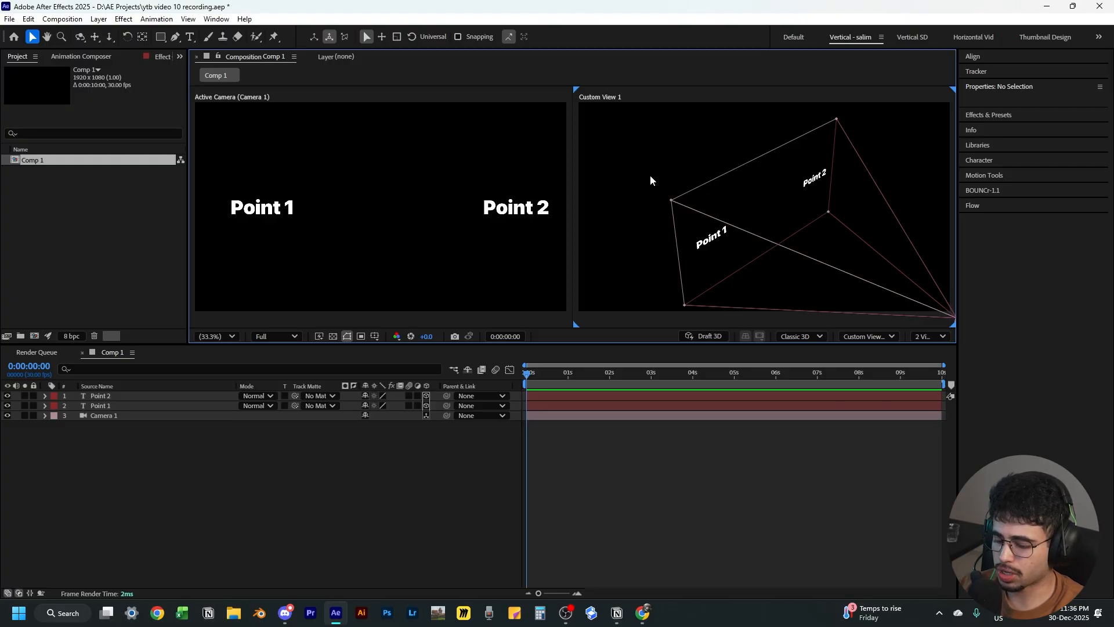
key(c)
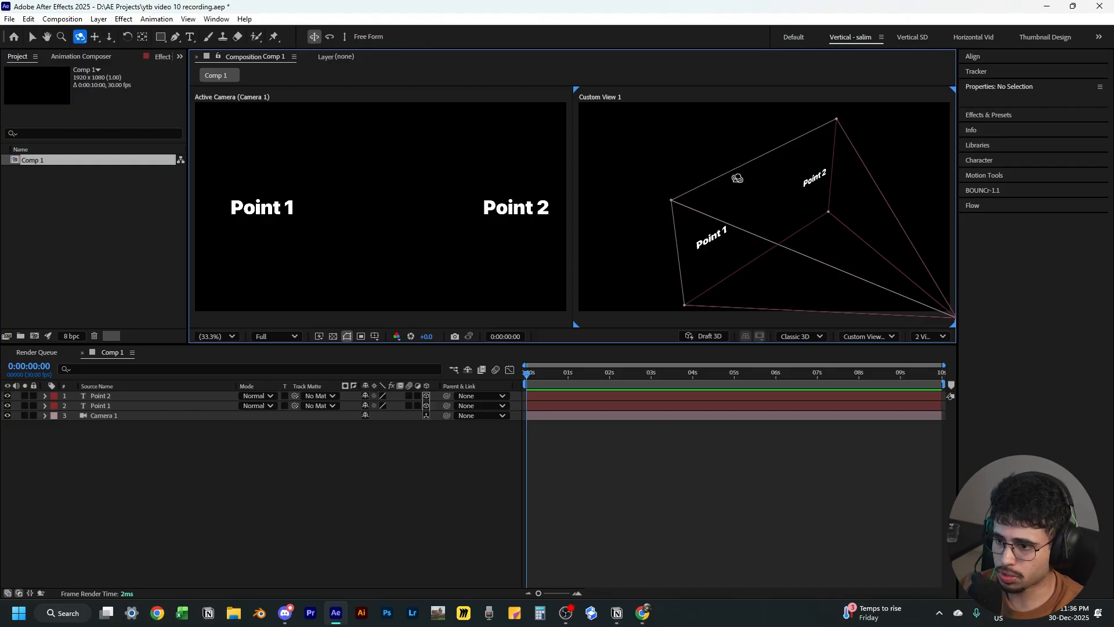
drag(798, 202, 810, 366)
key(c)
key(c)
key(c)
drag(742, 266, 746, 241)
key(c)
key(v)
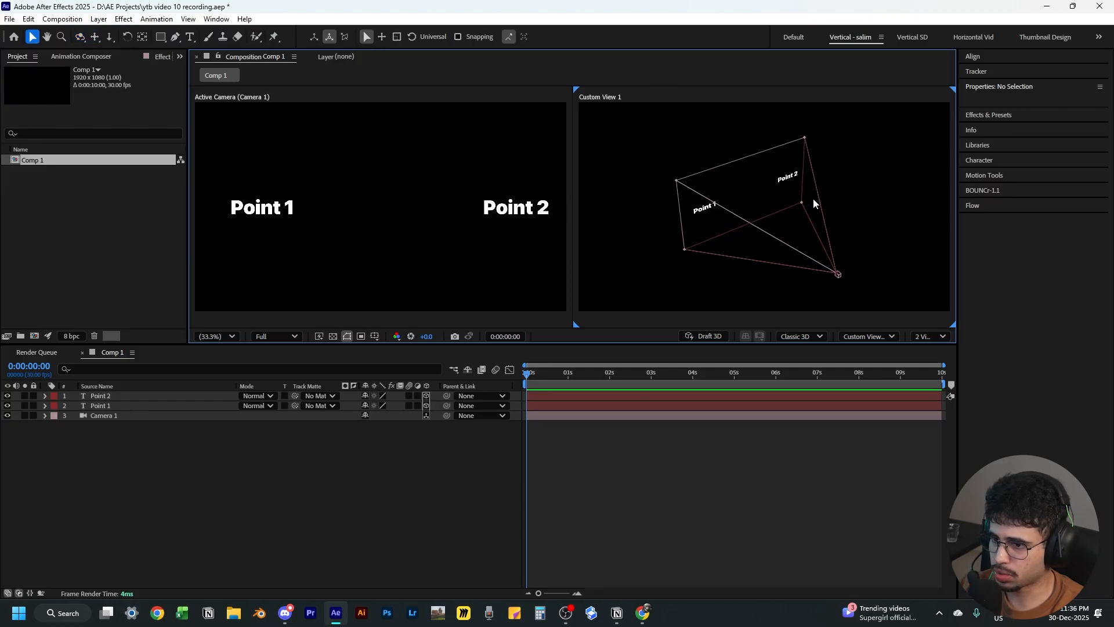
Move Point 2 further right to about x 3490 and Point 1 to about x 973
click(789, 179)
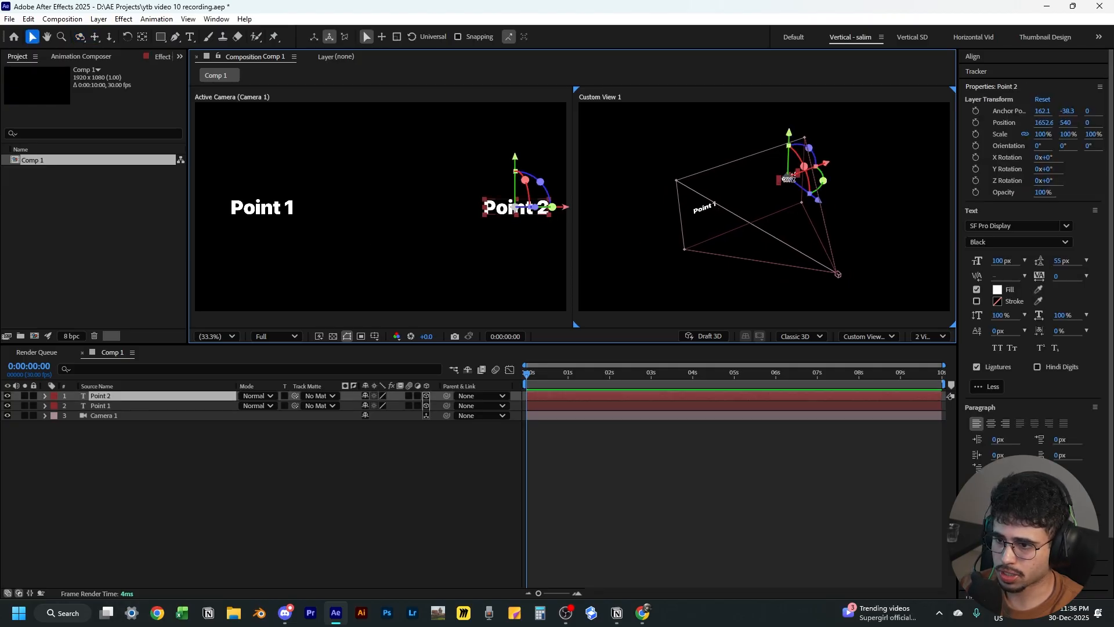
drag(828, 168, 927, 146)
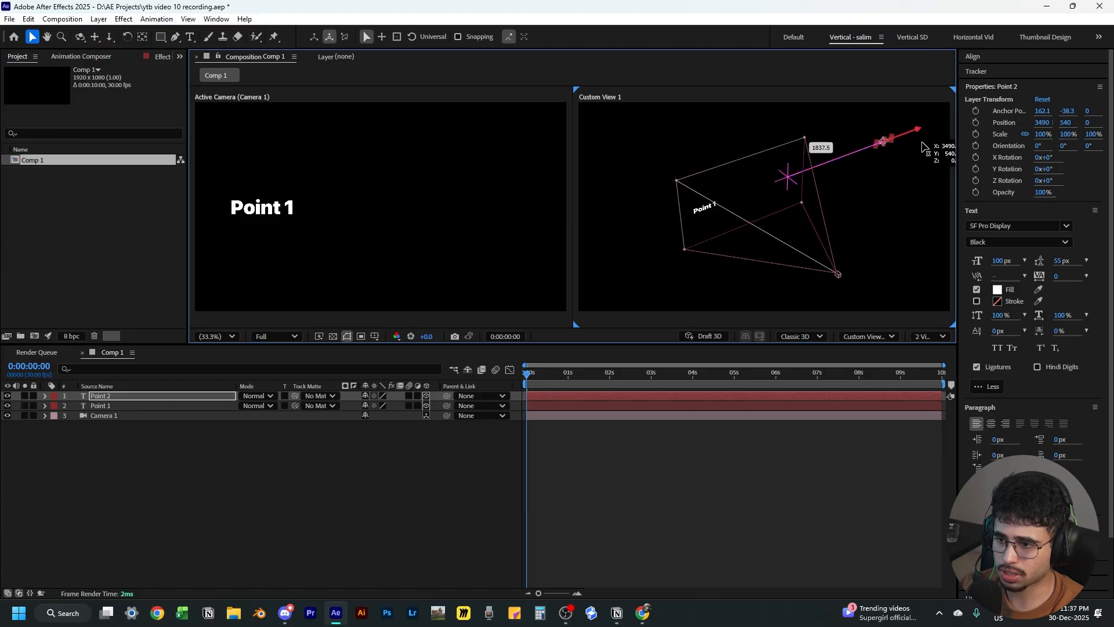
click(281, 208)
drag(304, 214, 436, 216)
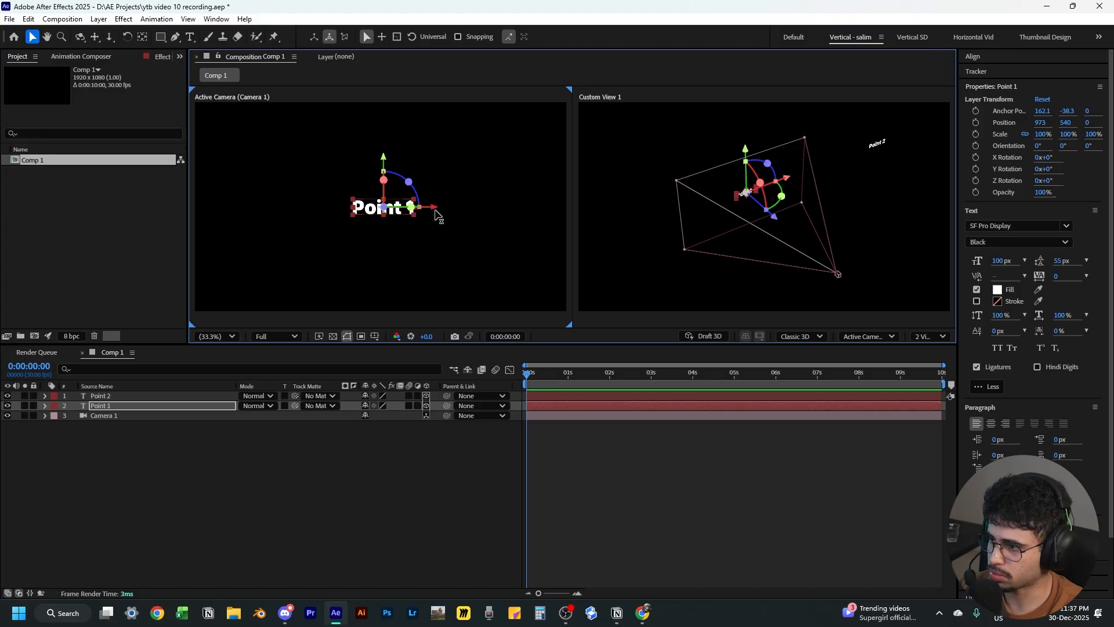
click(409, 423)
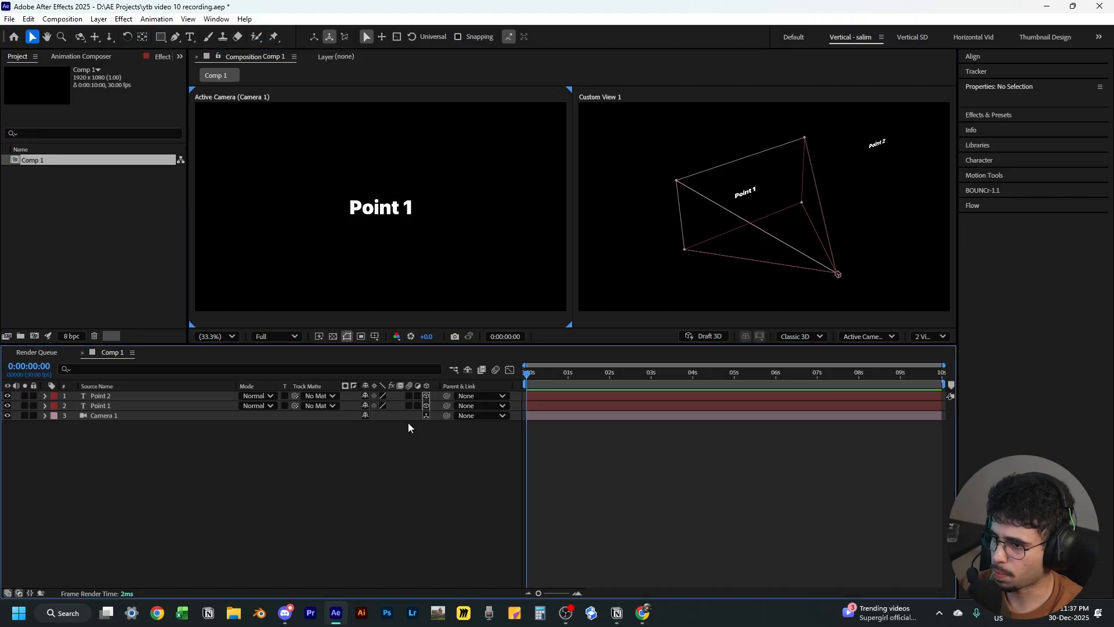
Push Point 2 back in depth to about x 3355 and z -1062 in the custom view
click(883, 146)
drag(916, 169, 966, 211)
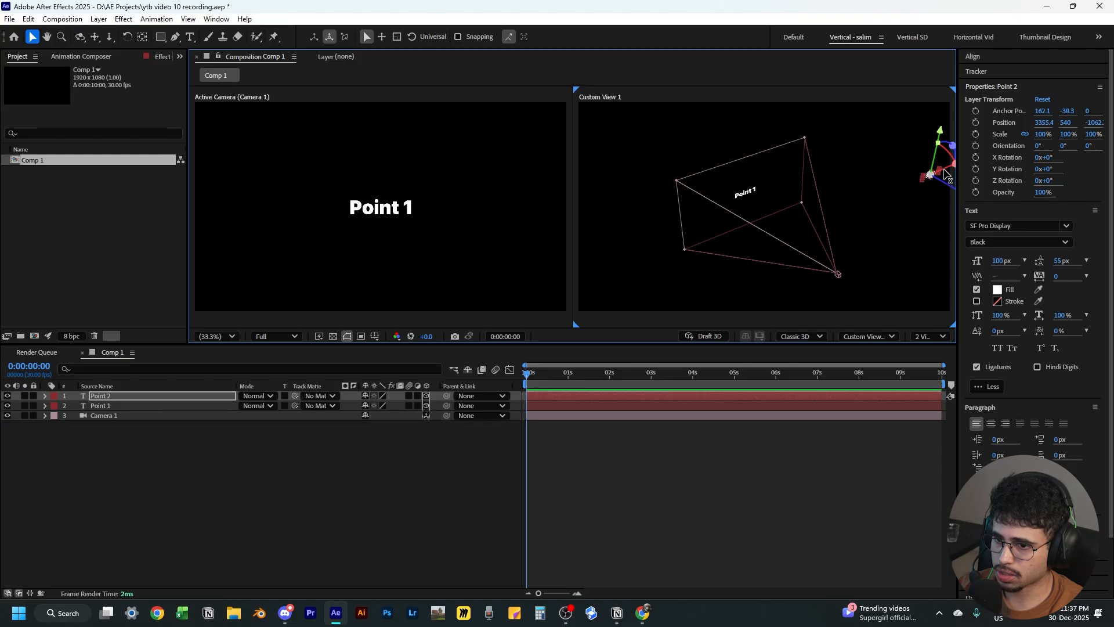
click(897, 215)
Adjust the custom view with the camera tool, then return to the Selection tool and deselect
key(c)
key(c)
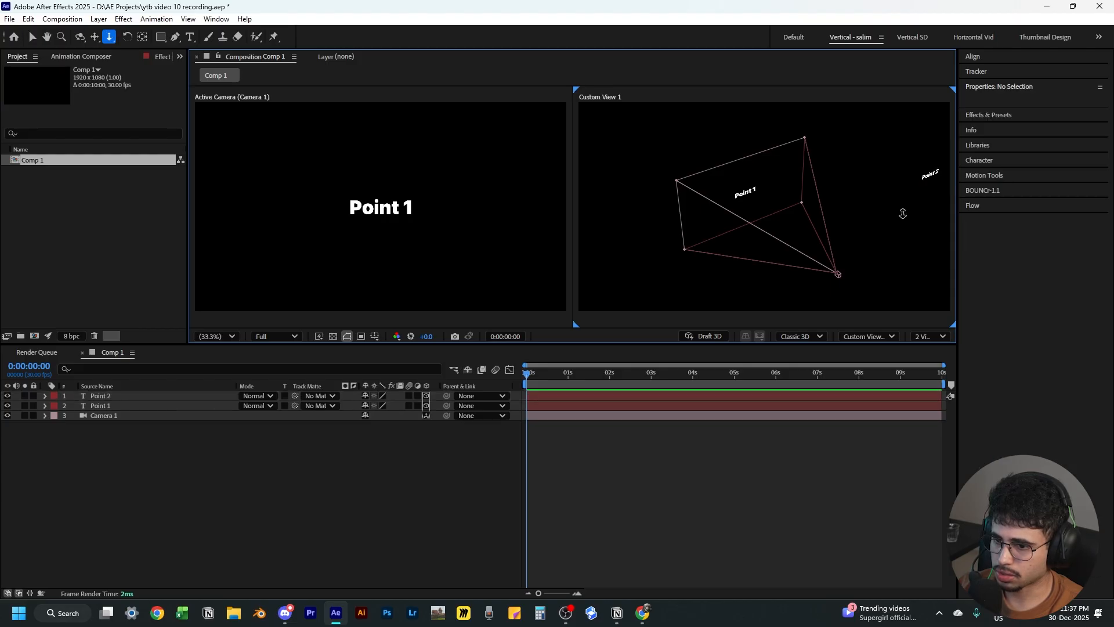
drag(903, 214, 865, 191)
click(880, 181)
key(v)
click(330, 467)
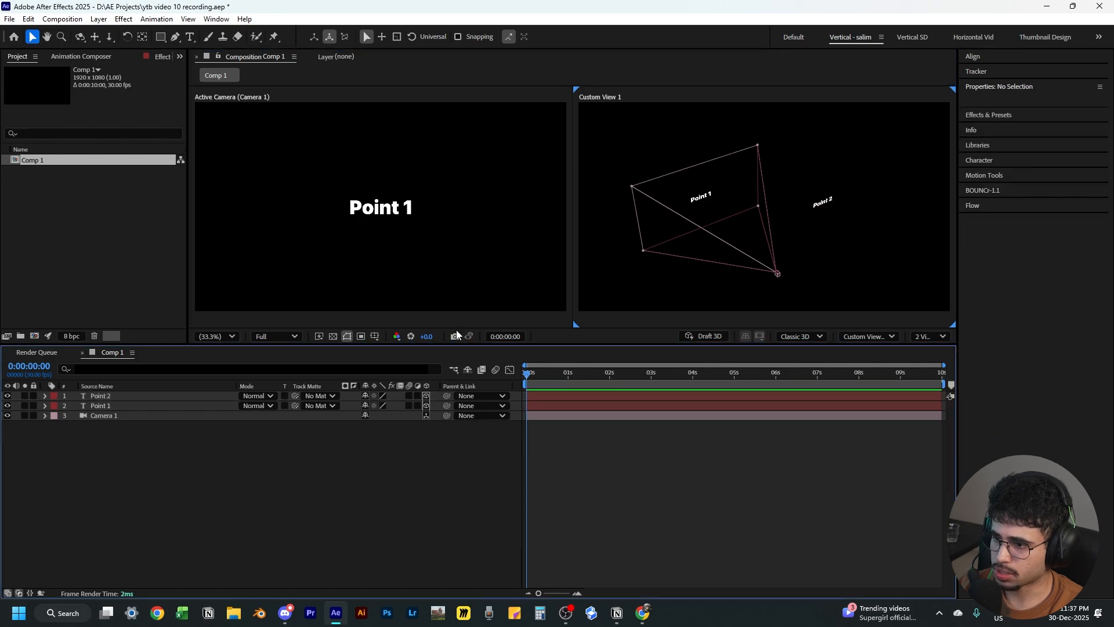
Set Point 1's Position to about 1011, 562, 0, undoing a stray move in the custom view
click(126, 405)
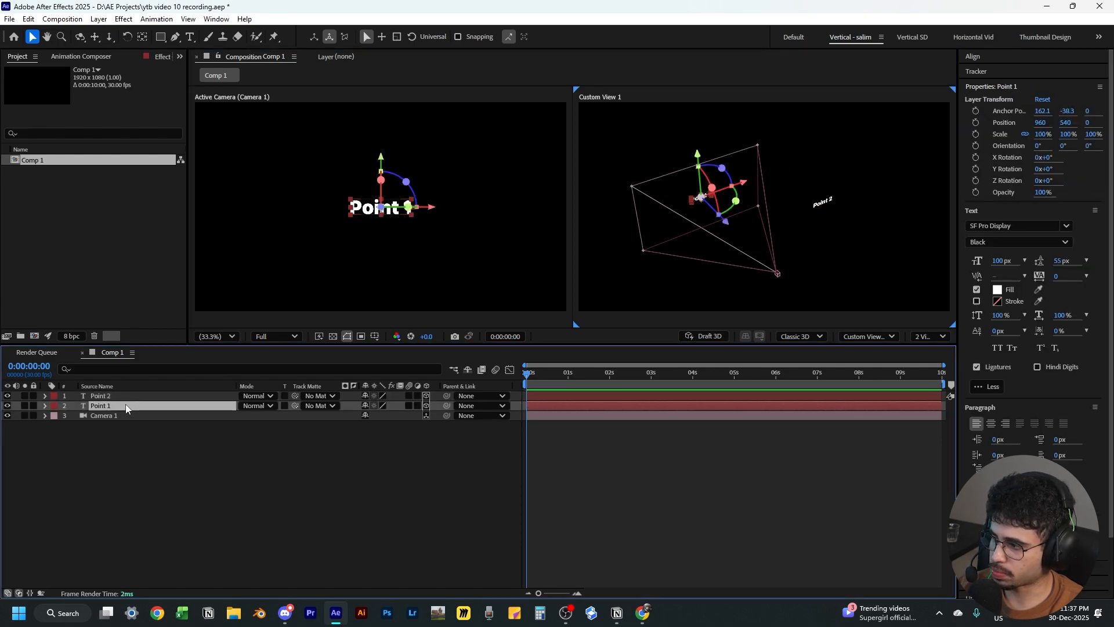
click(45, 407)
click(56, 426)
click(96, 446)
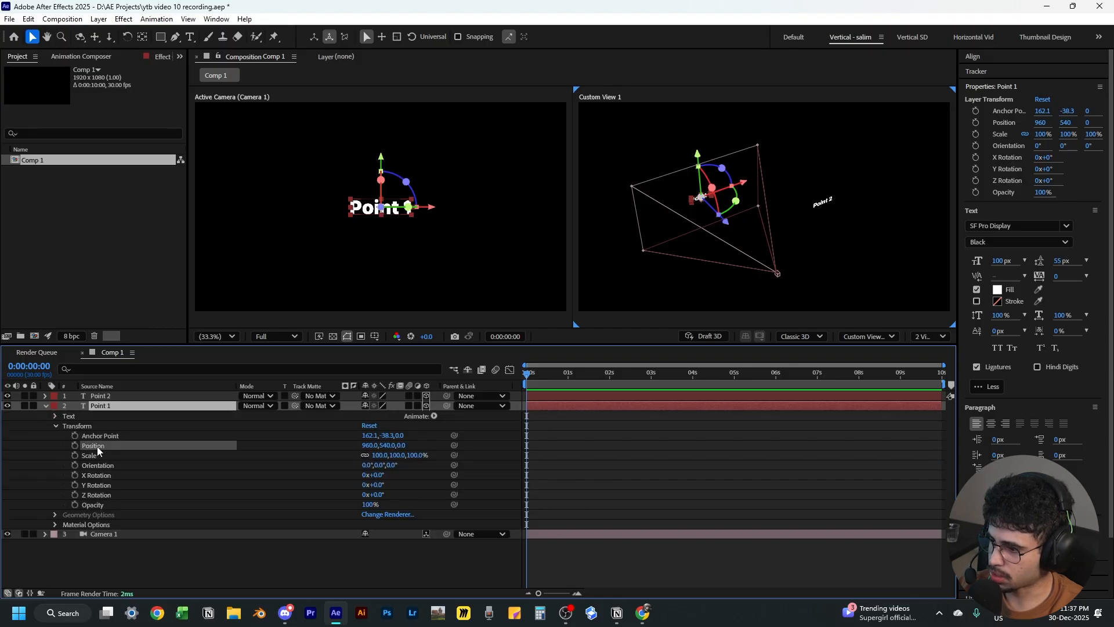
drag(370, 445, 403, 448)
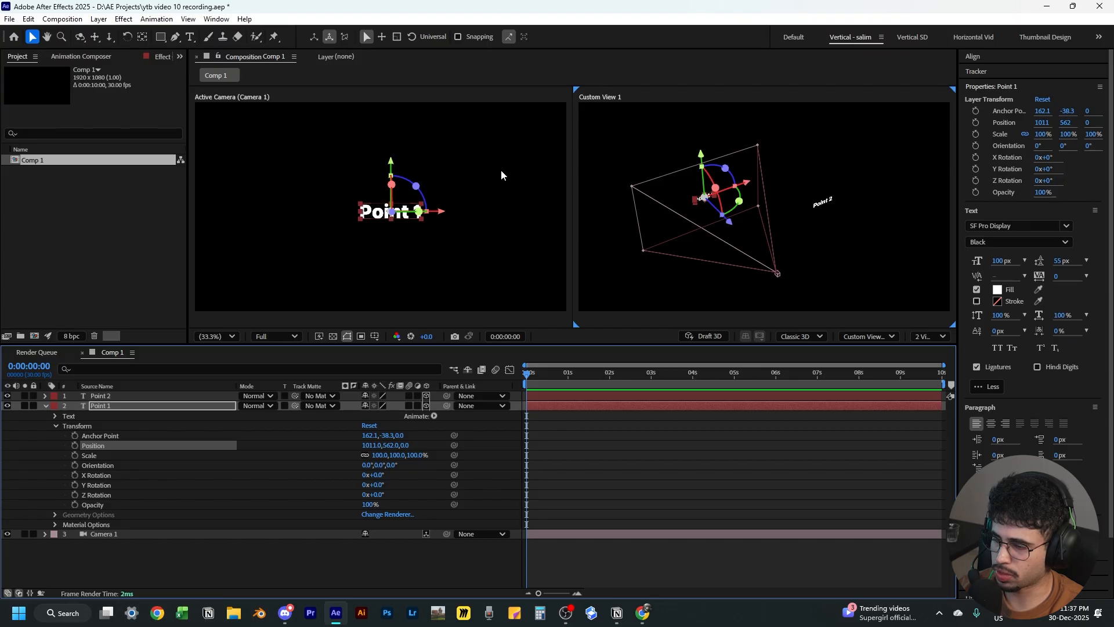
drag(709, 155, 711, 177)
key(ctrl+z)
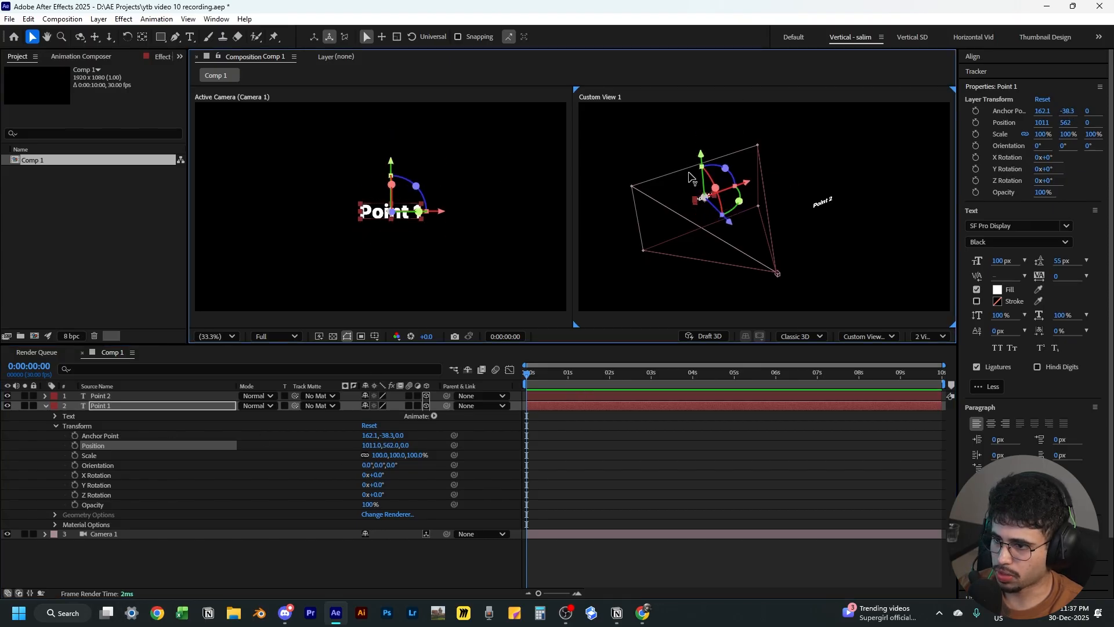
click(827, 203)
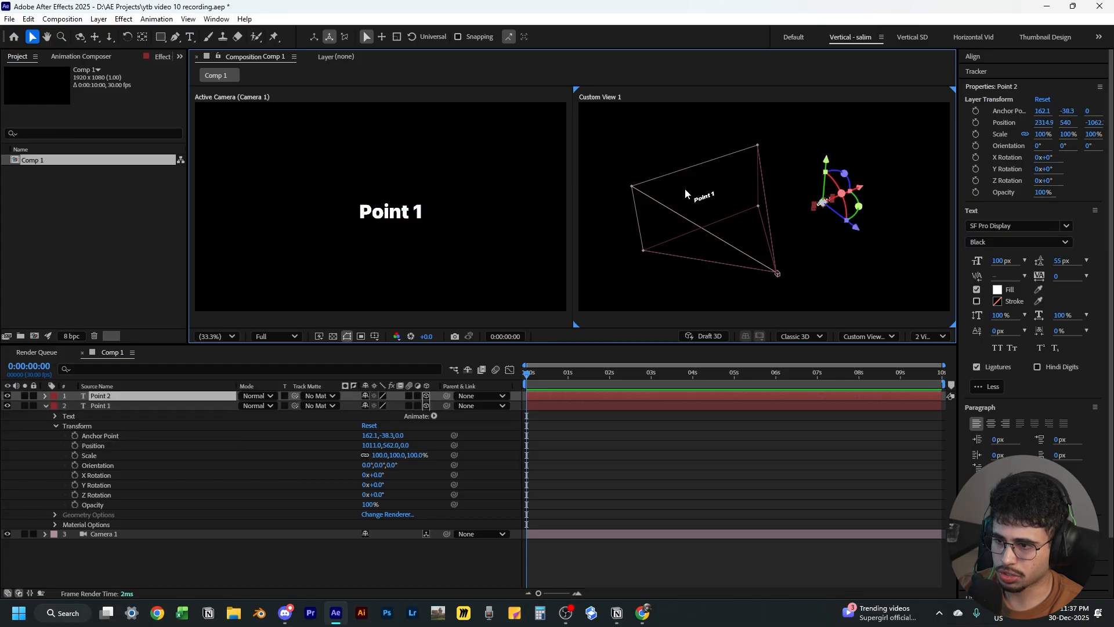
click(709, 197)
click(542, 421)
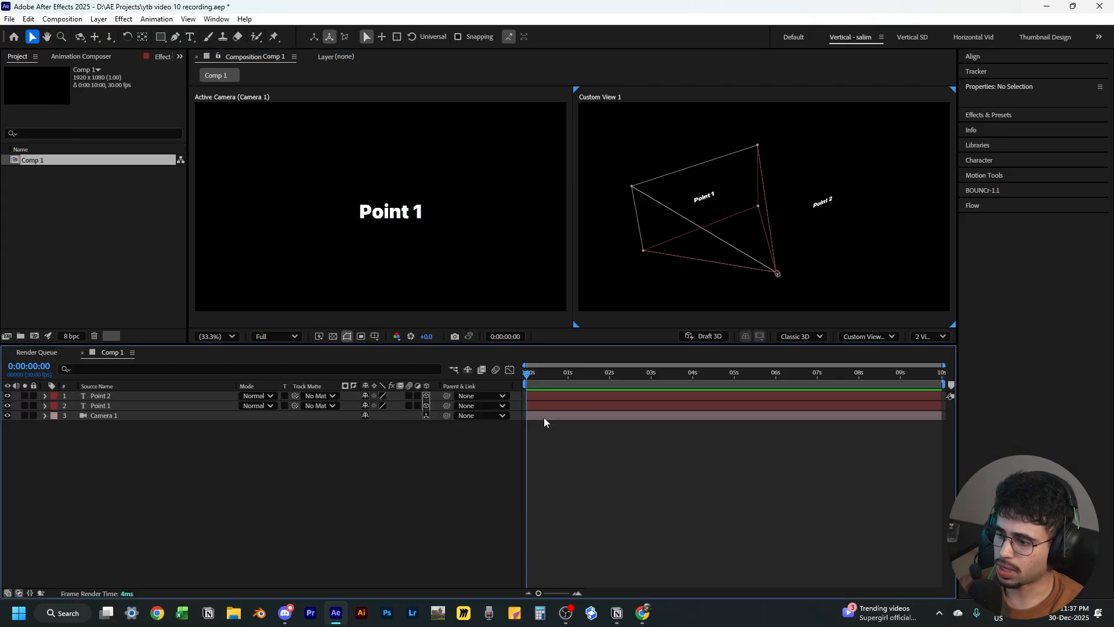
Add a Position keyframe to Camera 1 at the start of the timeline
click(545, 417)
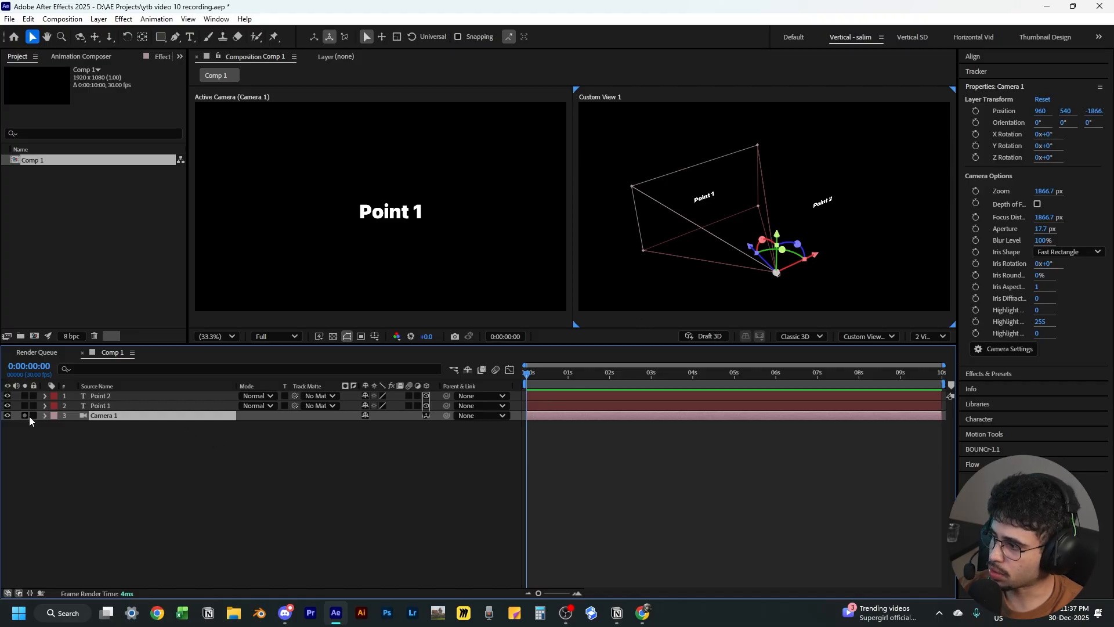
click(45, 416)
click(55, 426)
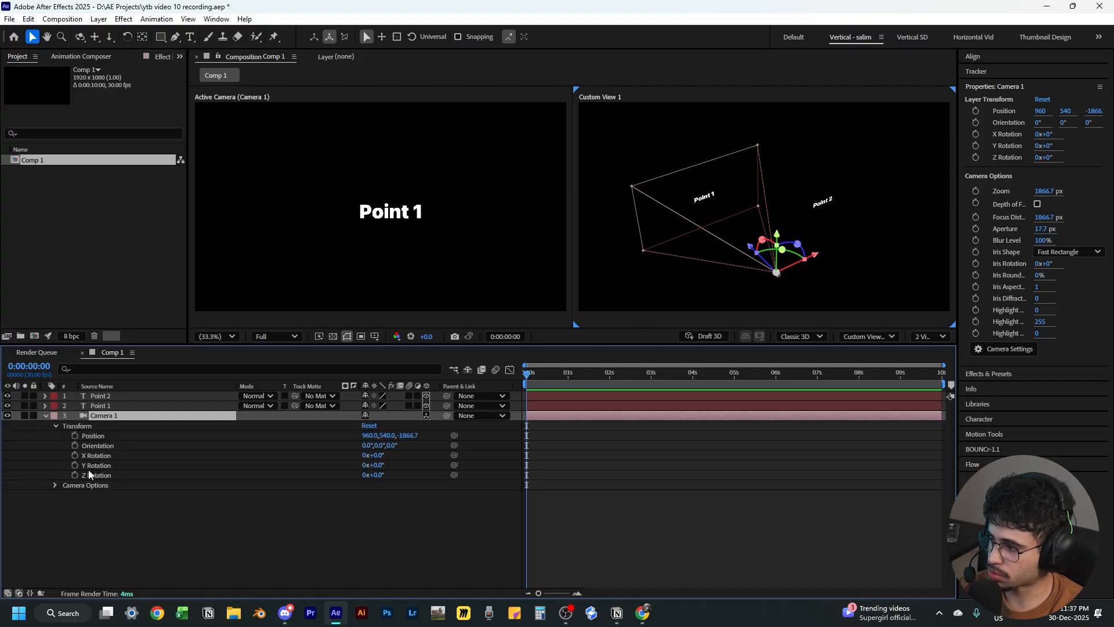
click(75, 436)
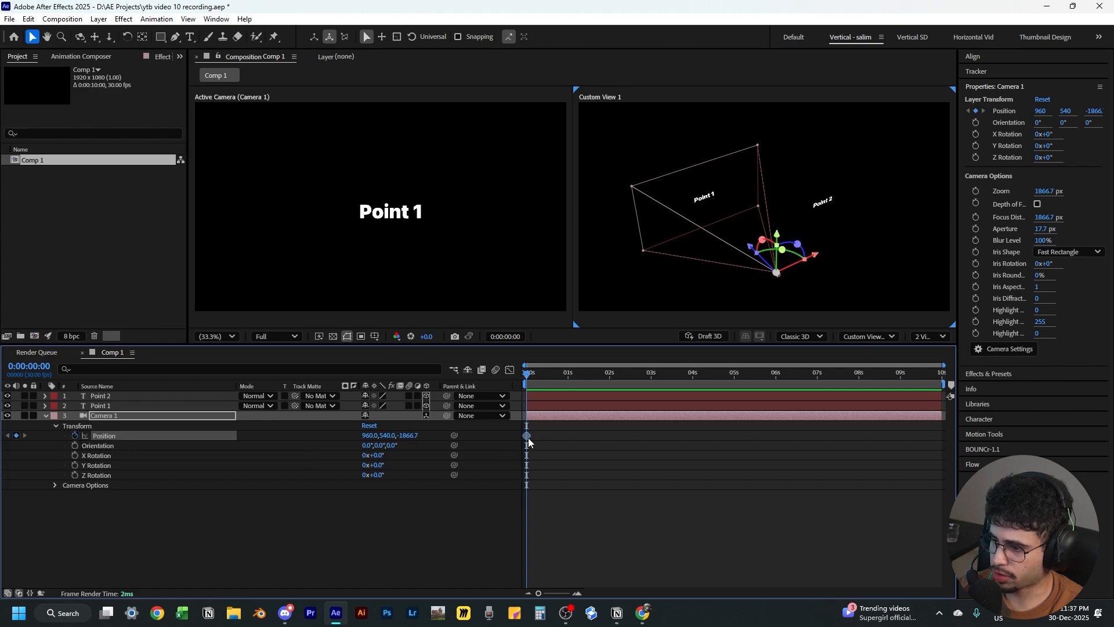
At 0:00:00:29, set the camera's Position to about 2267, 511, -2474 to frame Point 2
drag(563, 375, 566, 376)
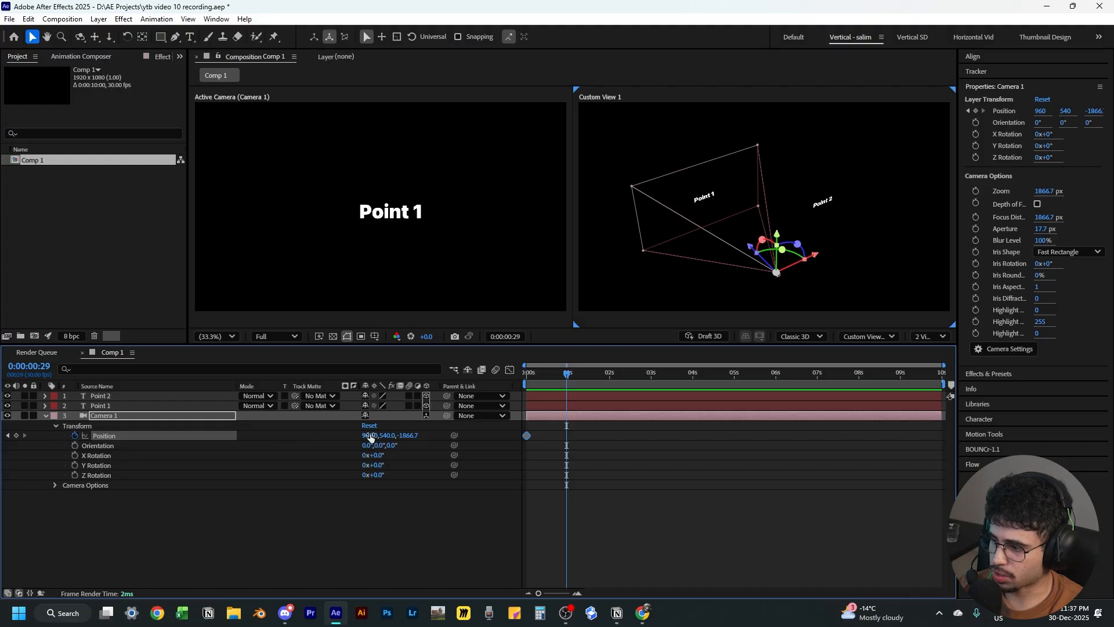
drag(372, 437, 1065, 365)
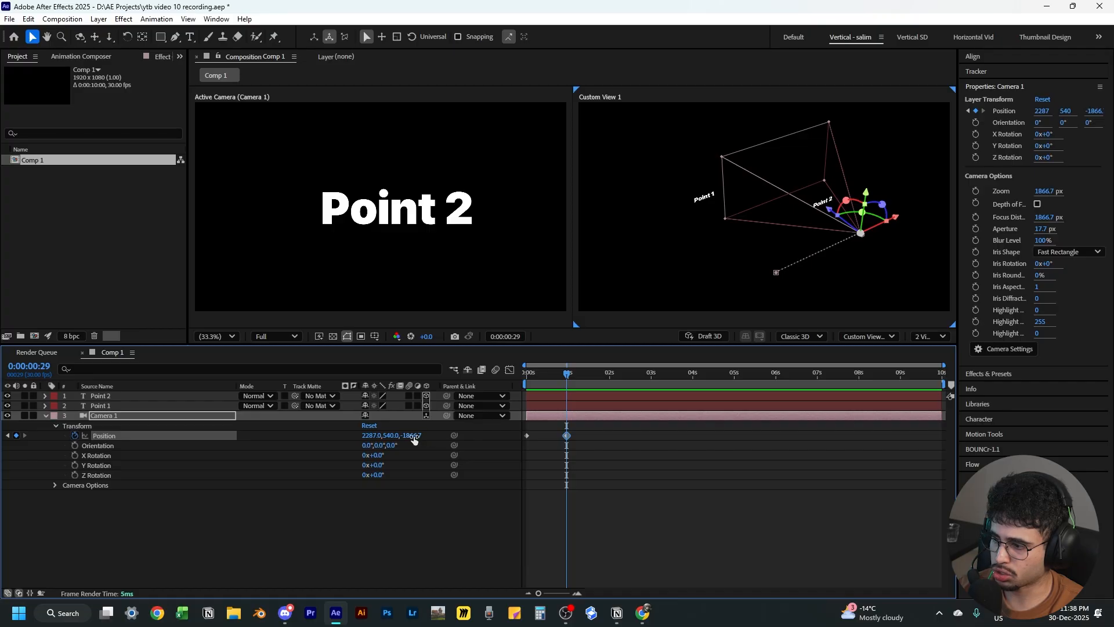
drag(411, 436, 367, 436)
Preview the camera move and zoom into the timeline around the keyframes
key(Home)
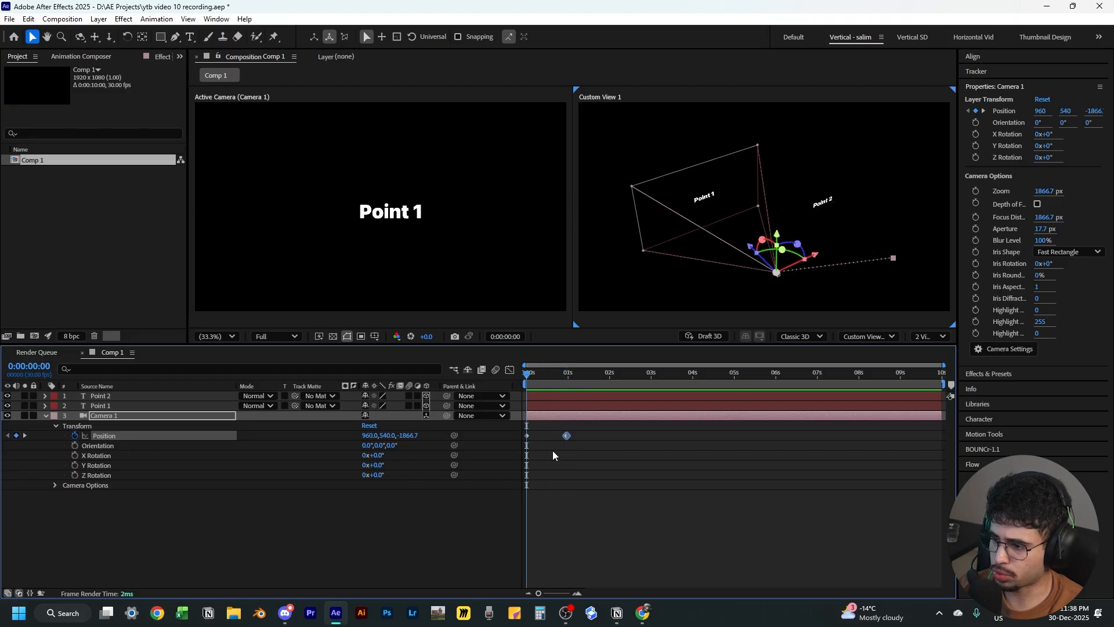
key(space)
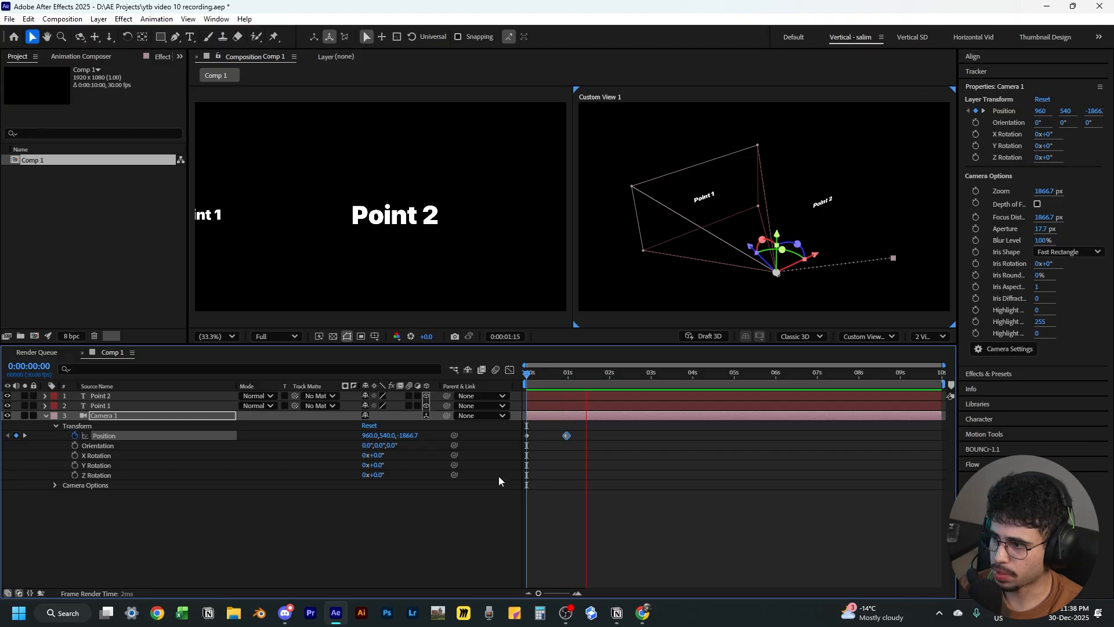
key(space)
drag(582, 378, 515, 384)
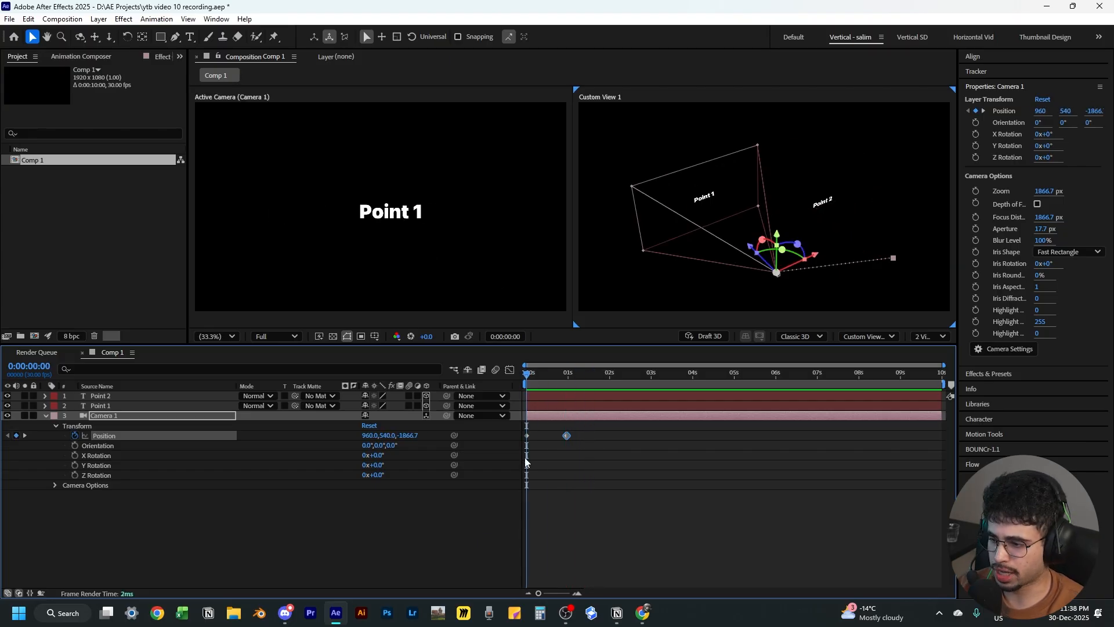
scroll(585, 487, up, 2)
drag(670, 594, 542, 586)
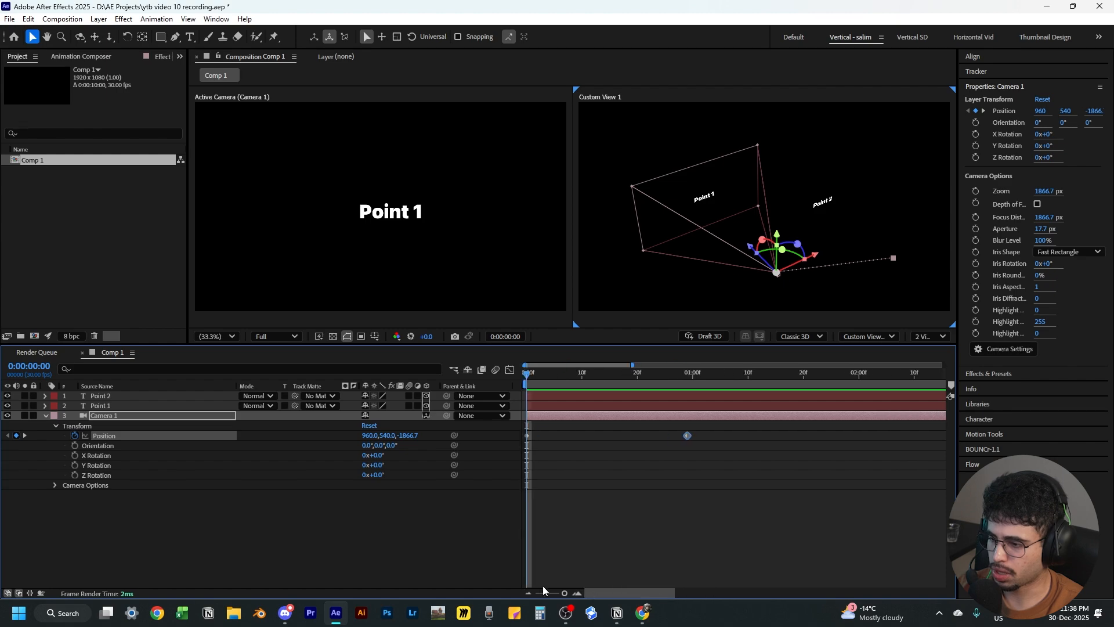
key(space)
key(space)
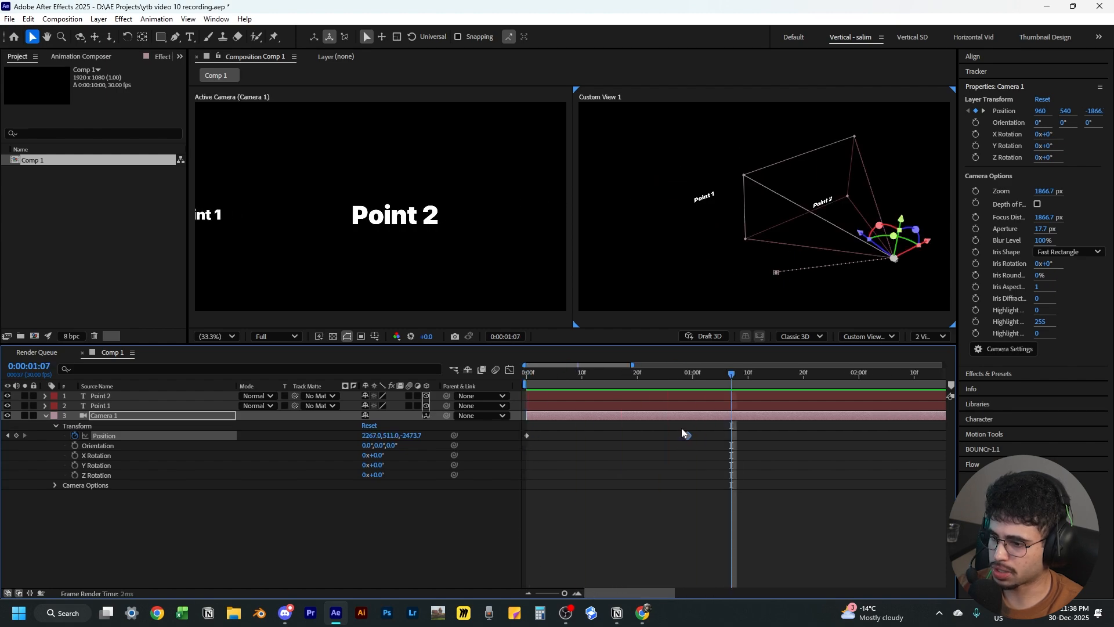
key(Home)
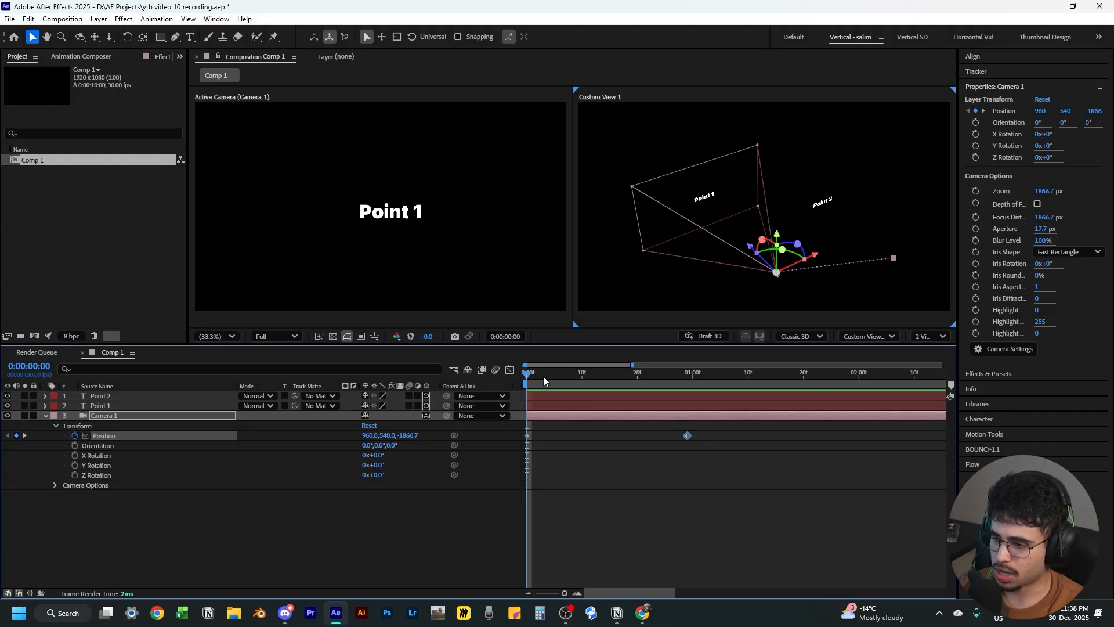
Select both camera Position keyframes and inspect them in the Graph Editor's value and speed graphs
drag(544, 380, 787, 381)
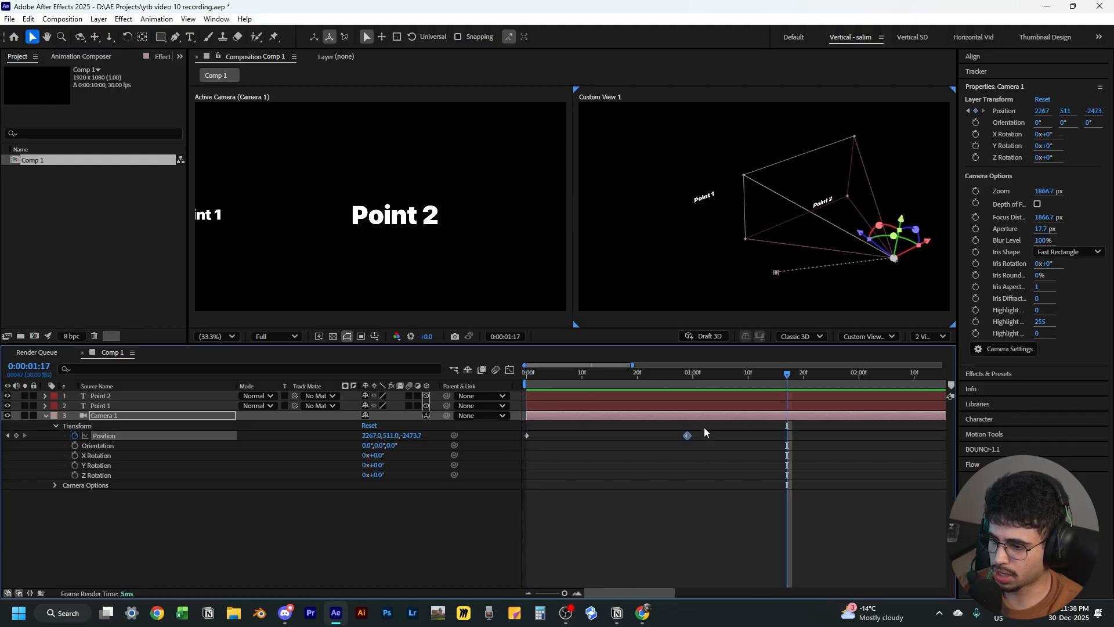
drag(704, 427, 486, 455)
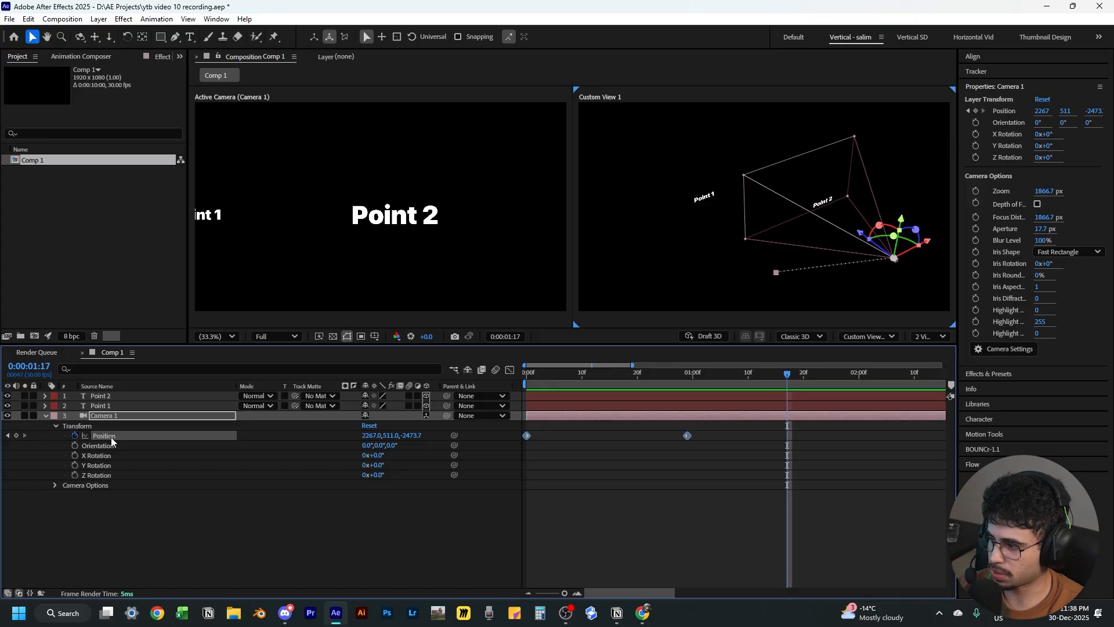
click(510, 371)
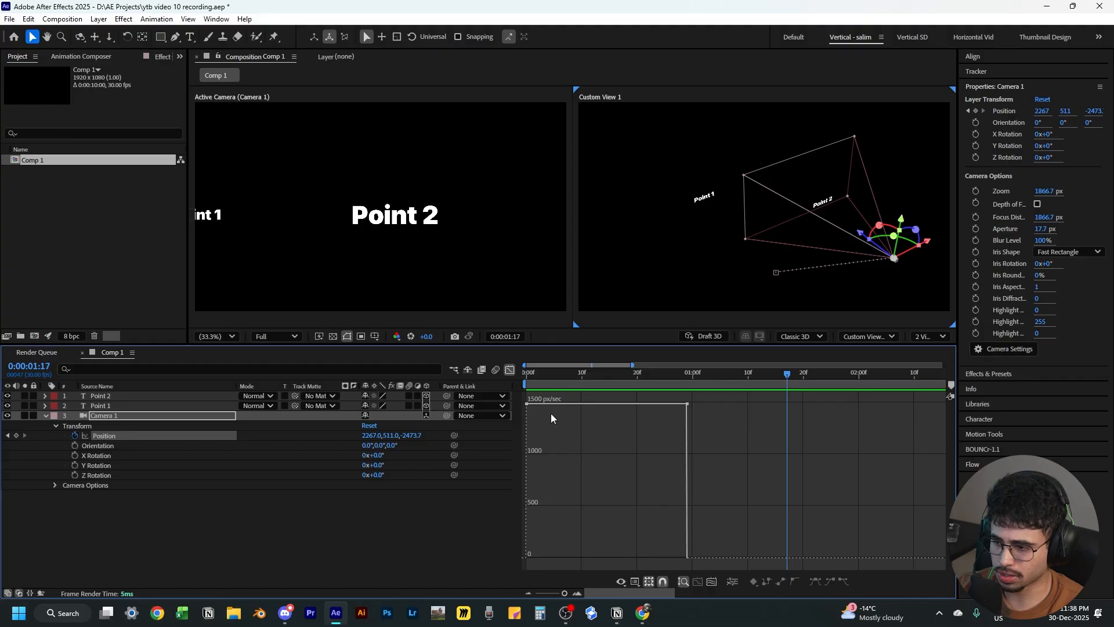
right_click(599, 452)
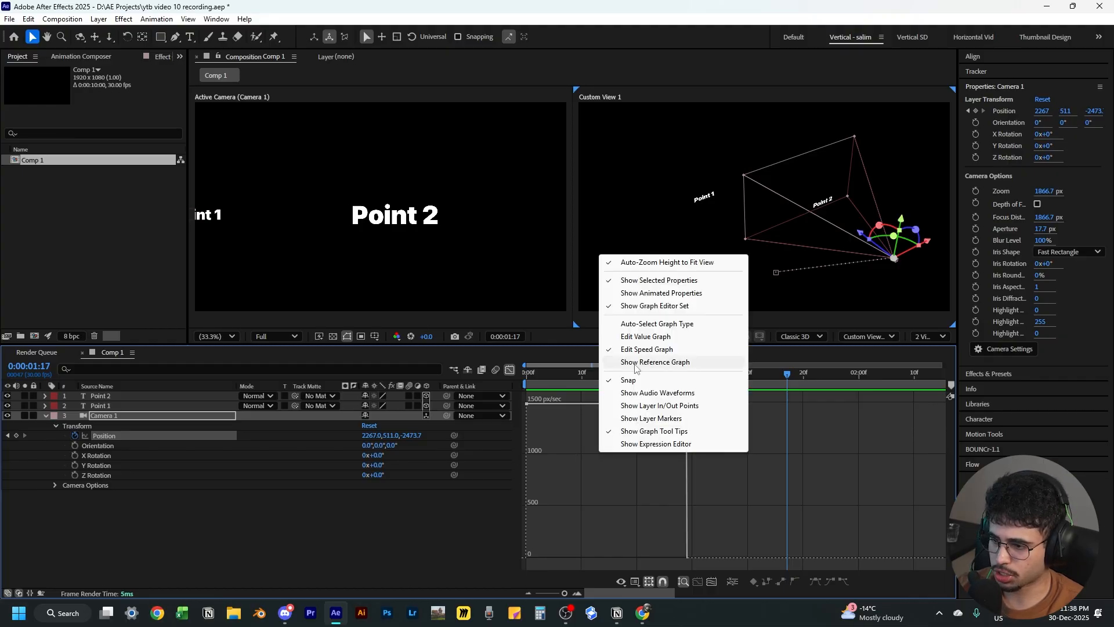
click(655, 343)
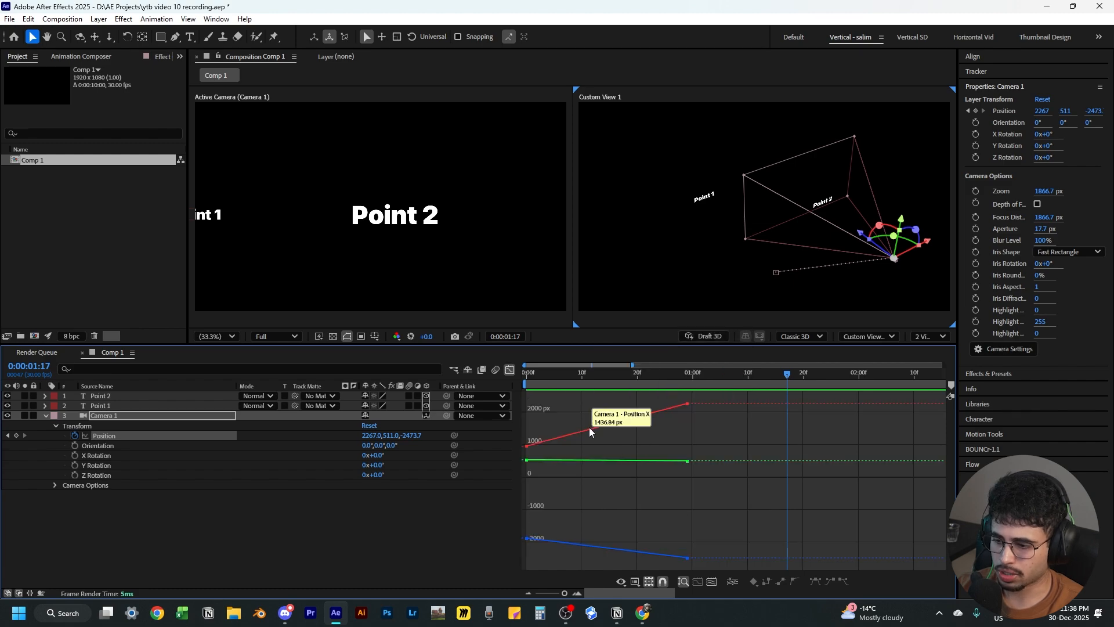
right_click(606, 486)
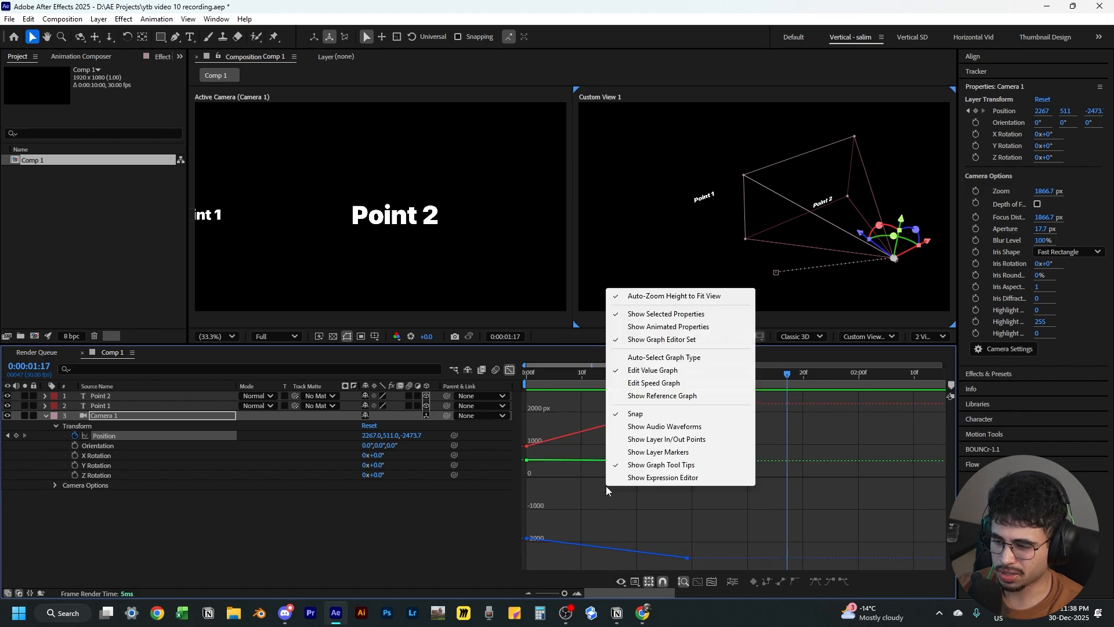
click(676, 384)
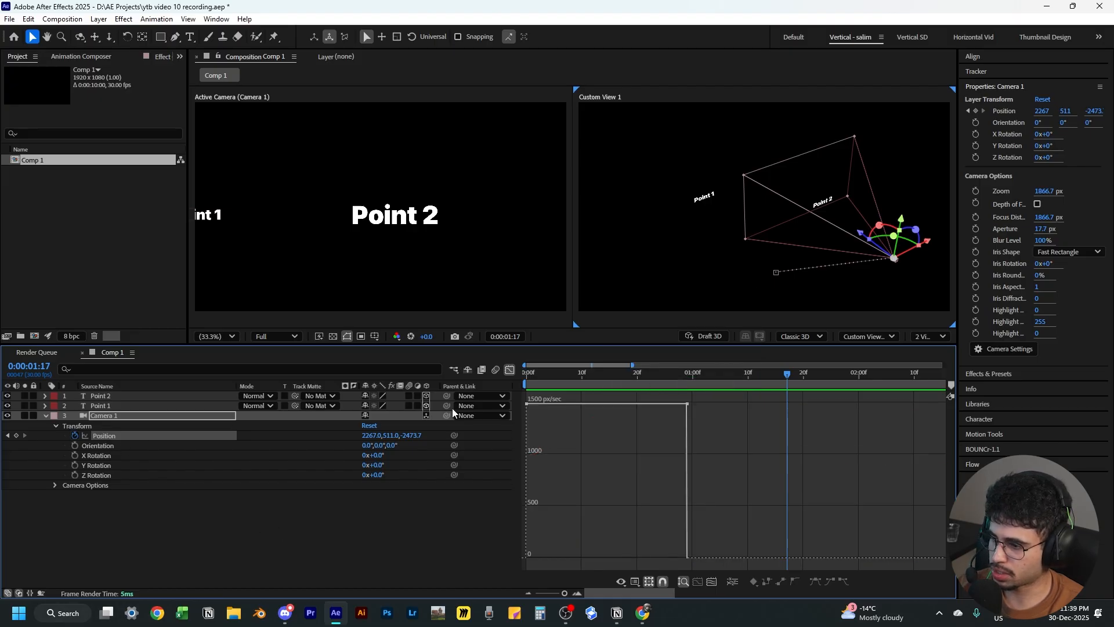
Apply Easy Ease to both camera Position keyframes and view the resulting speed graph
click(505, 370)
drag(706, 429, 514, 444)
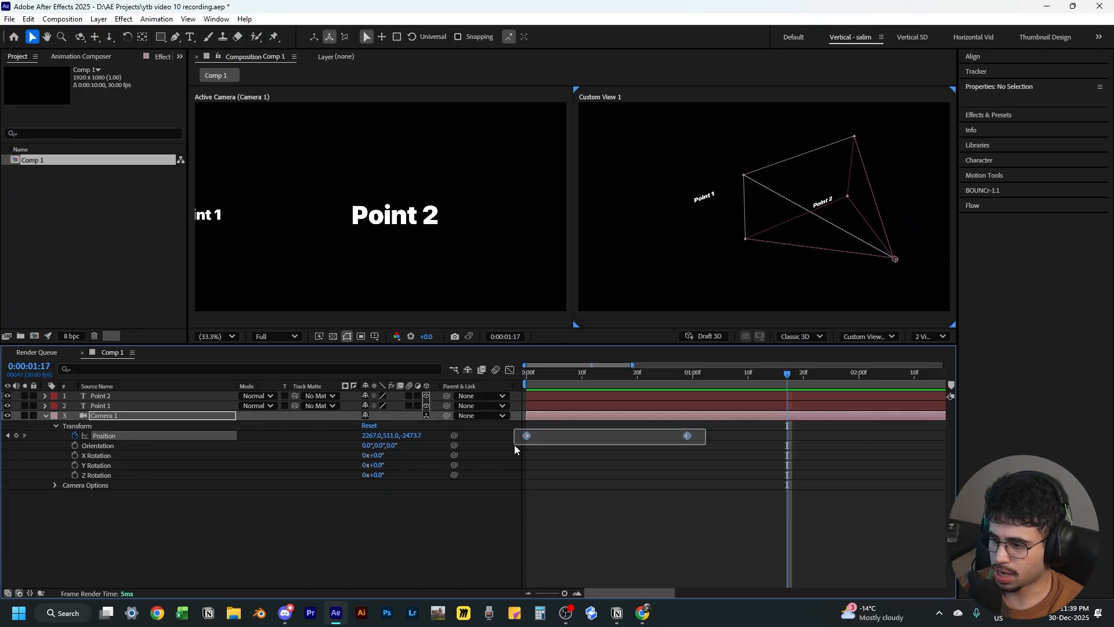
key(F9)
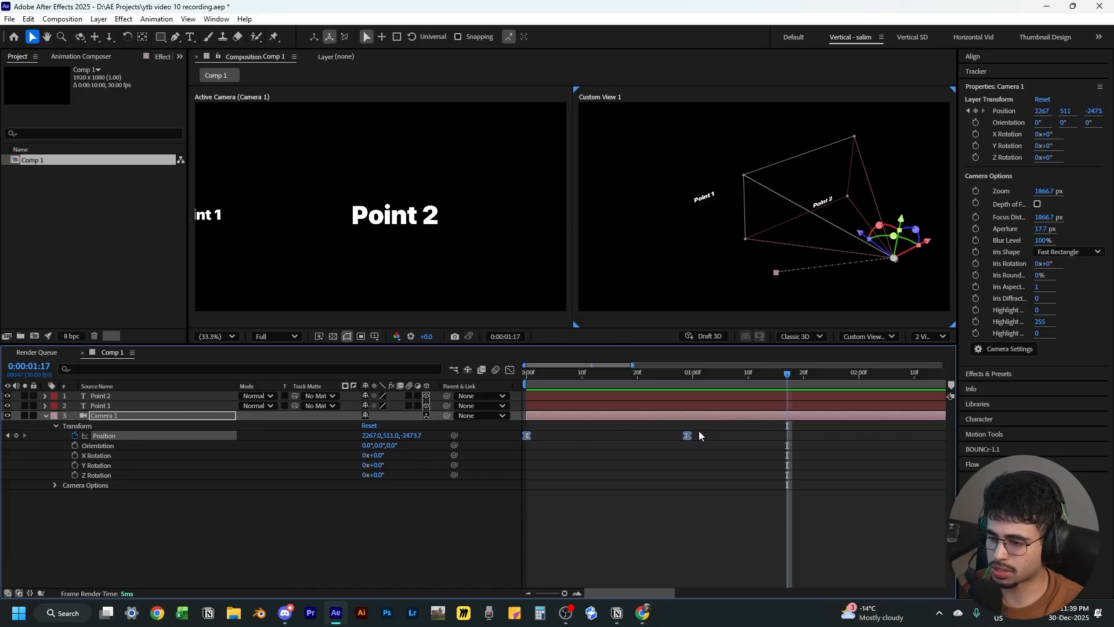
drag(702, 431, 529, 446)
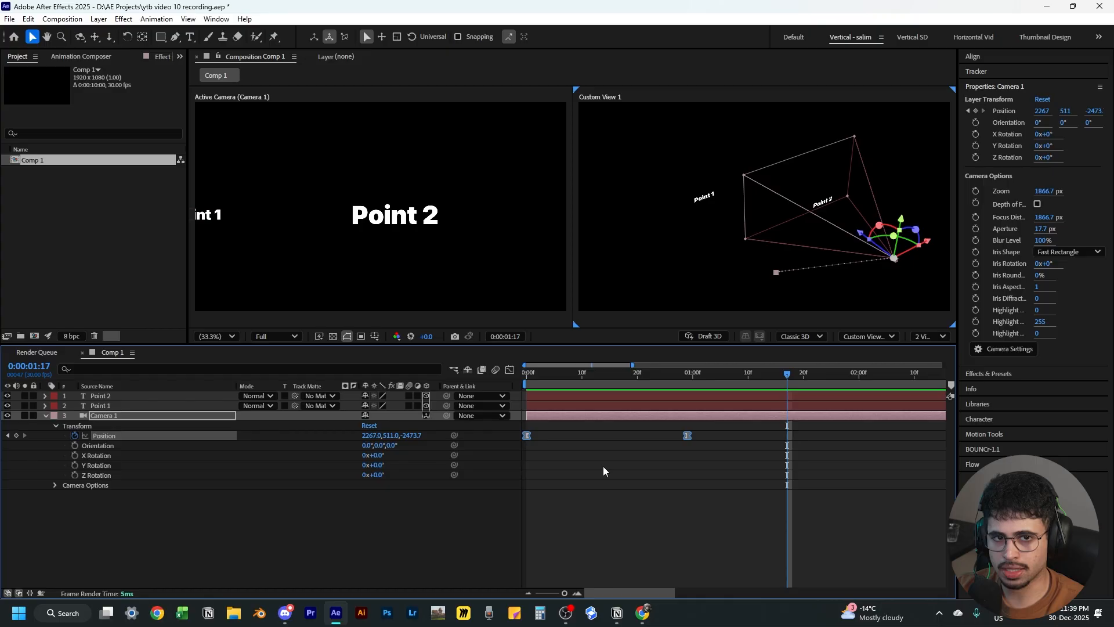
click(510, 370)
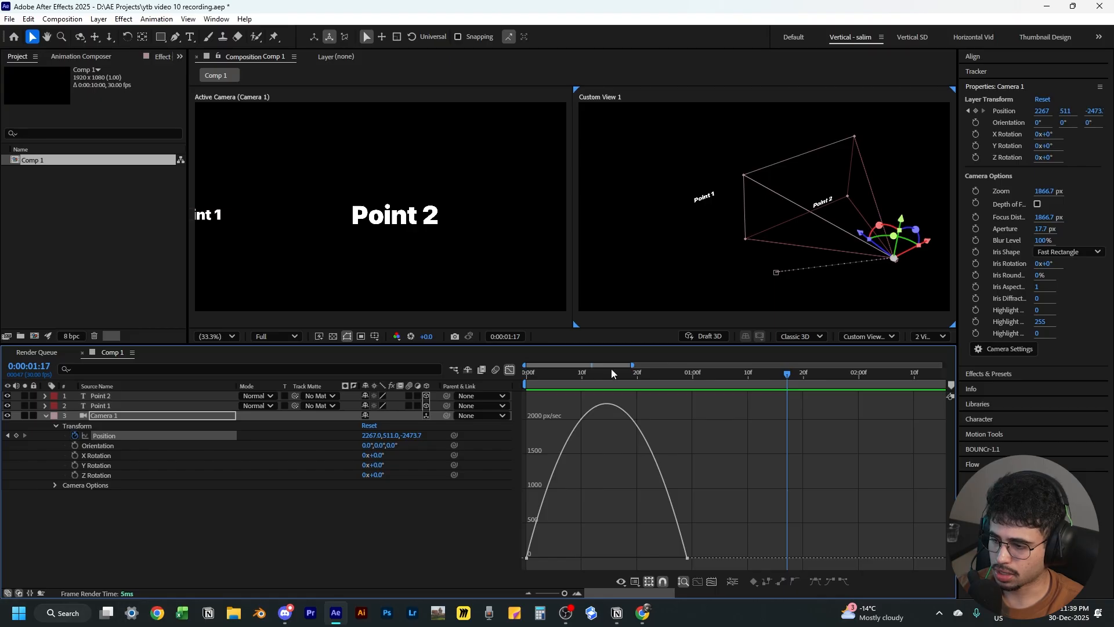
Lengthen the influence handles of both camera Position keyframes in the speed graph for a sharper ease
click(530, 558)
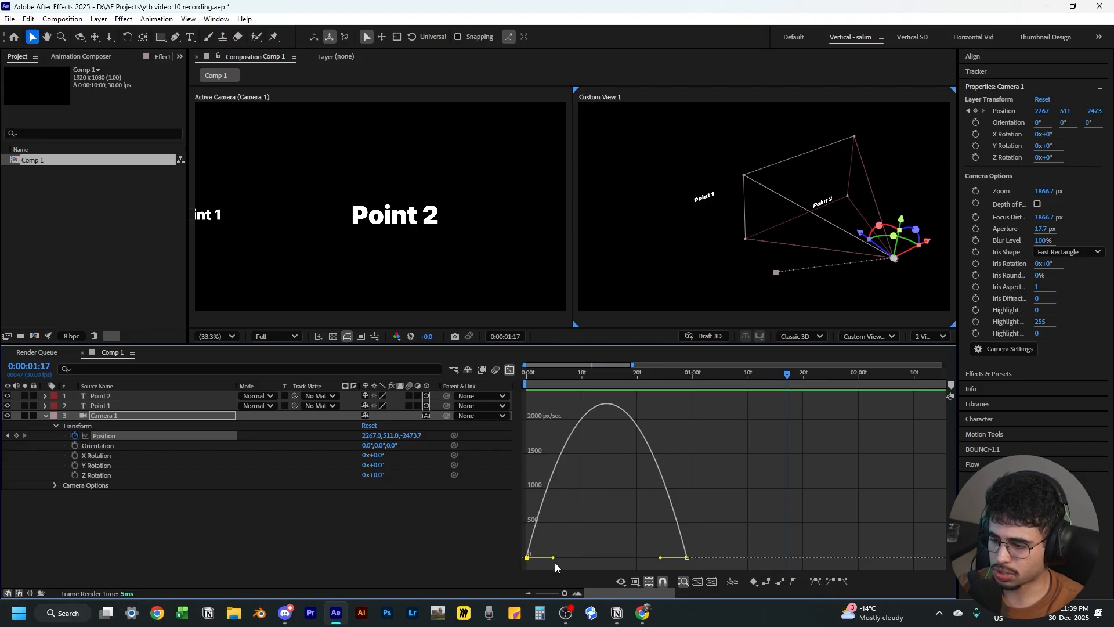
drag(552, 558, 591, 558)
drag(661, 559, 618, 563)
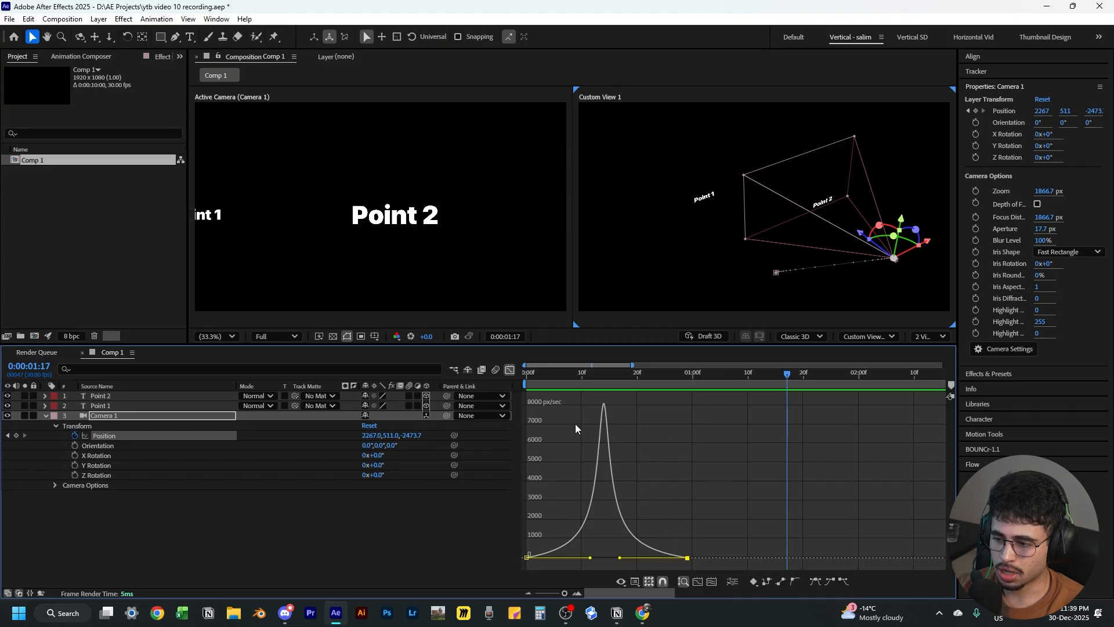
Preview the eased camera move from Point 1 to Point 2
drag(603, 374, 666, 406)
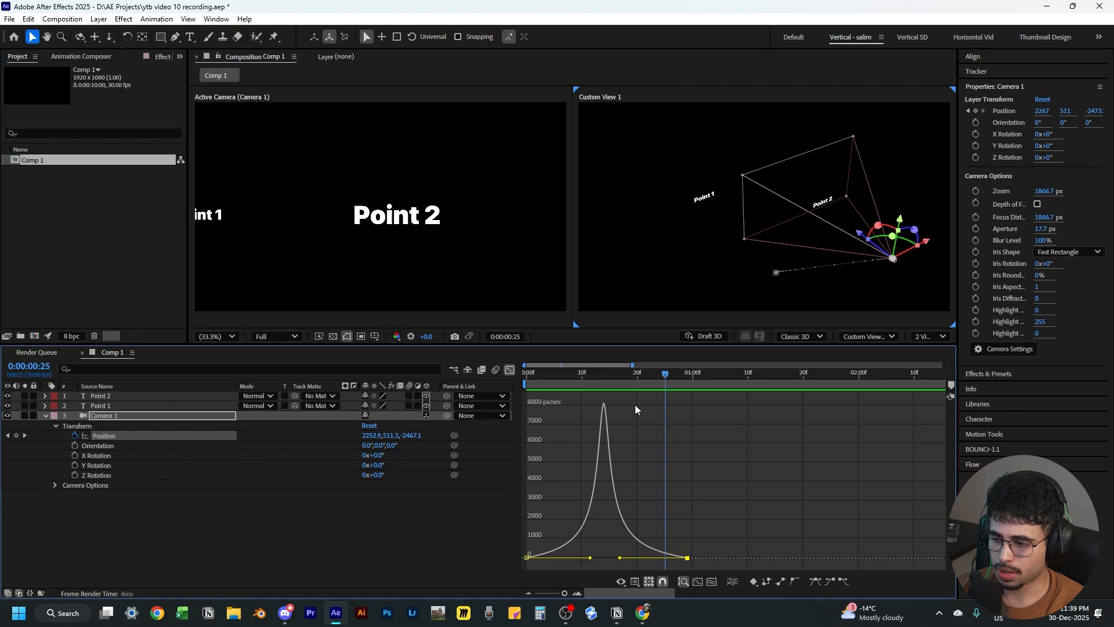
key(Home)
drag(522, 413, 599, 426)
key(Home)
click(453, 541)
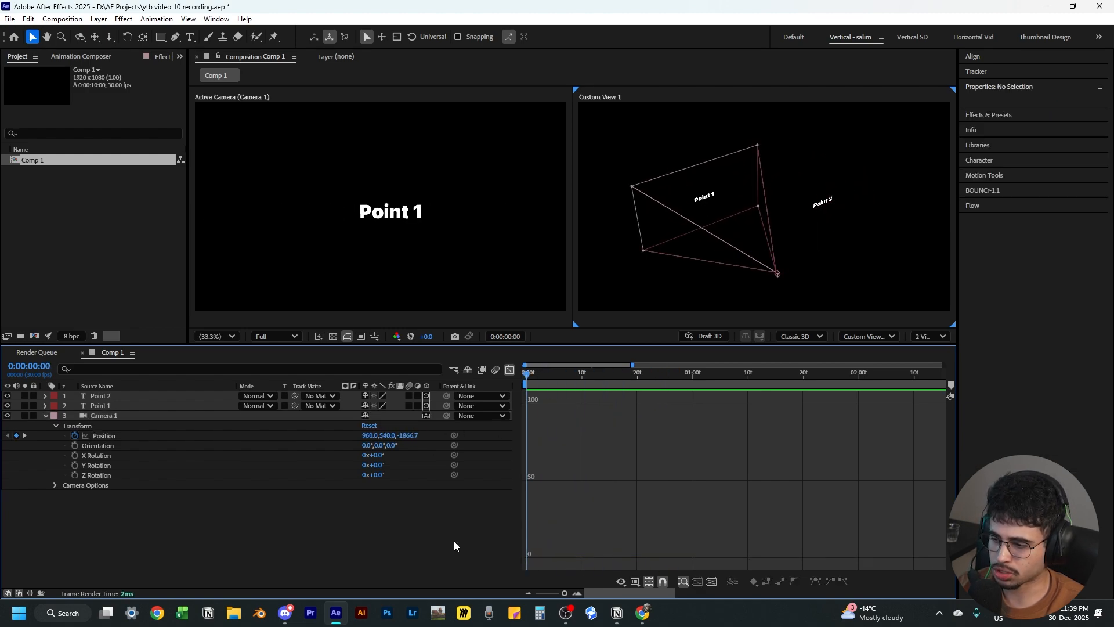
click(113, 436)
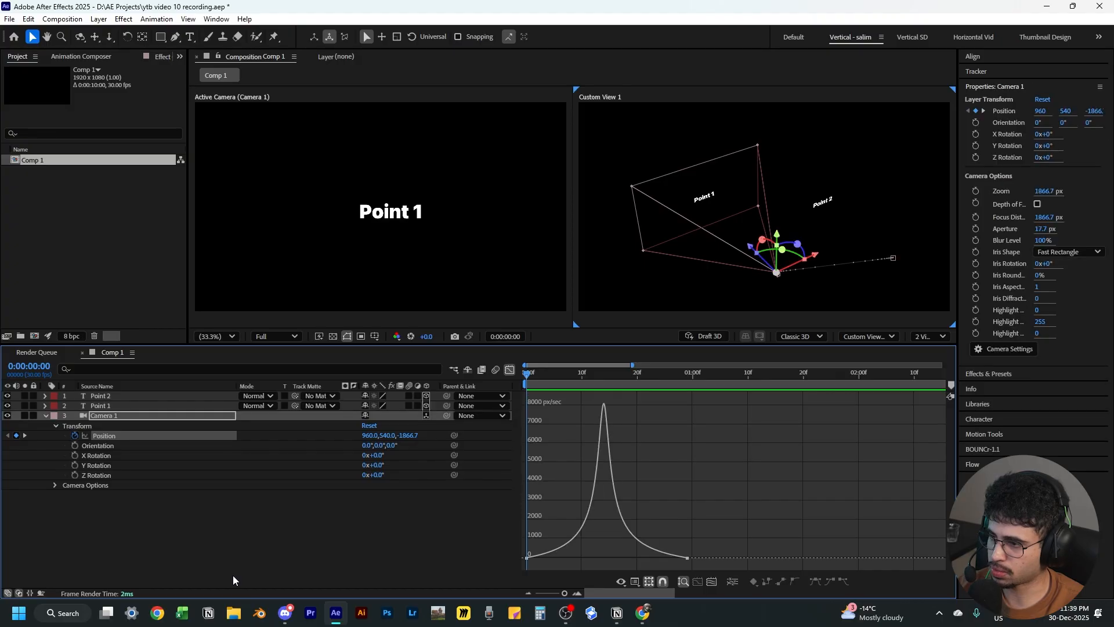
key(space)
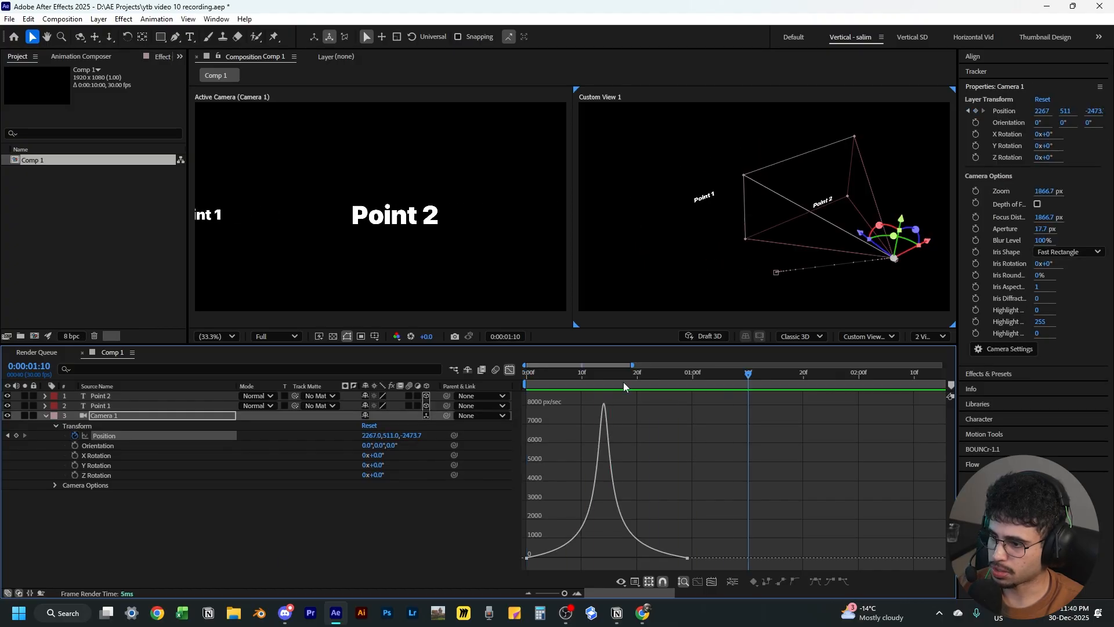
drag(623, 382, 301, 462)
key(space)
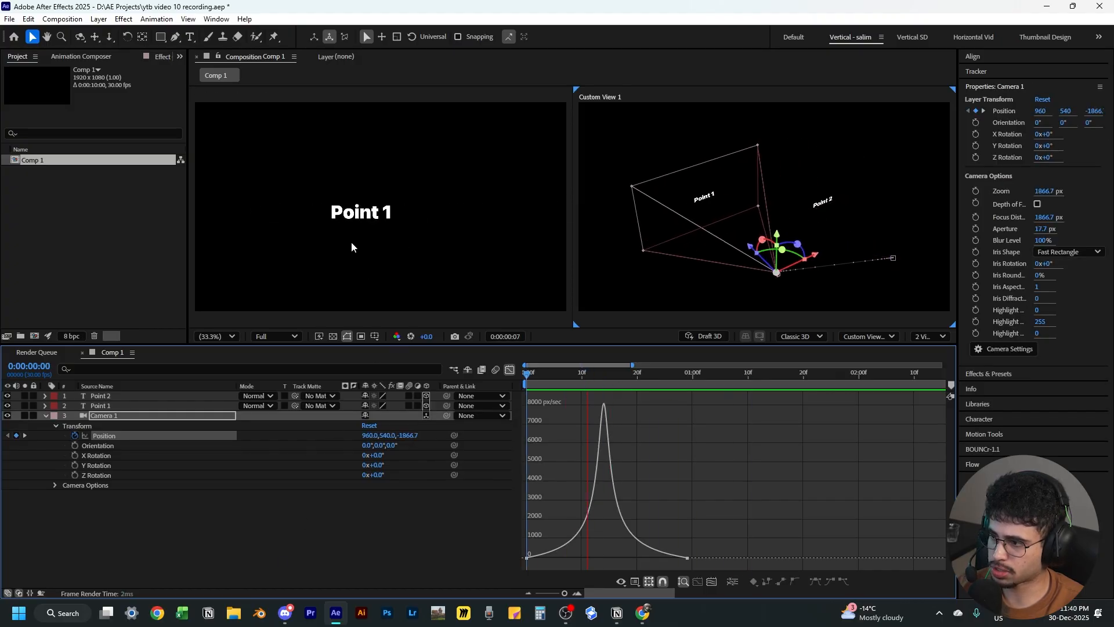
key(space)
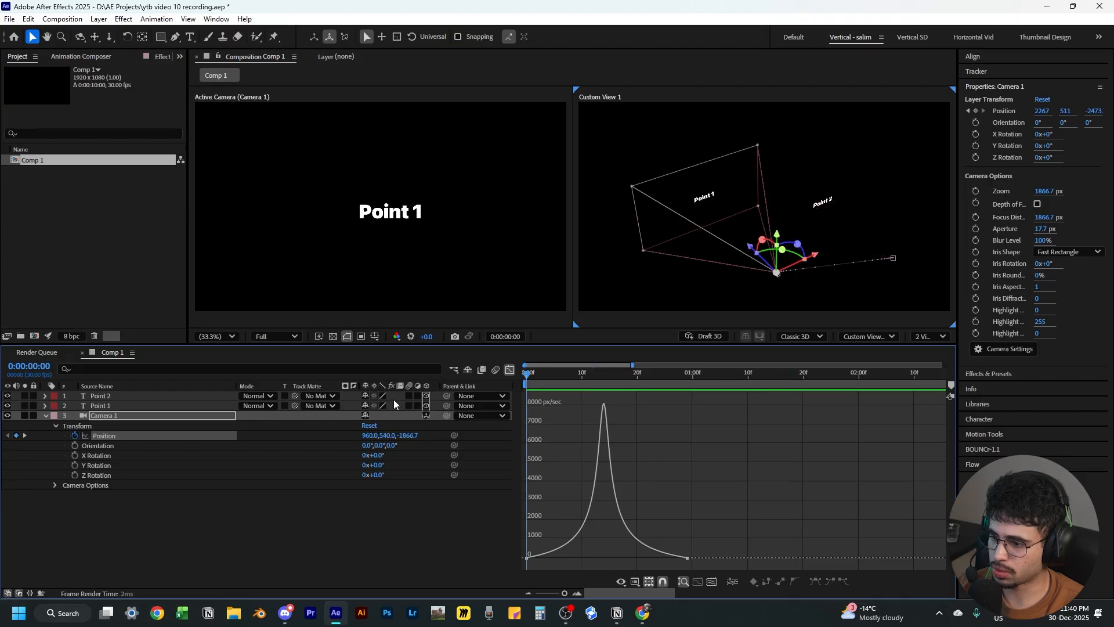
Reshape the speed curve by shortening the first keyframe's outgoing influence and adjusting the second keyframe's handle
click(527, 562)
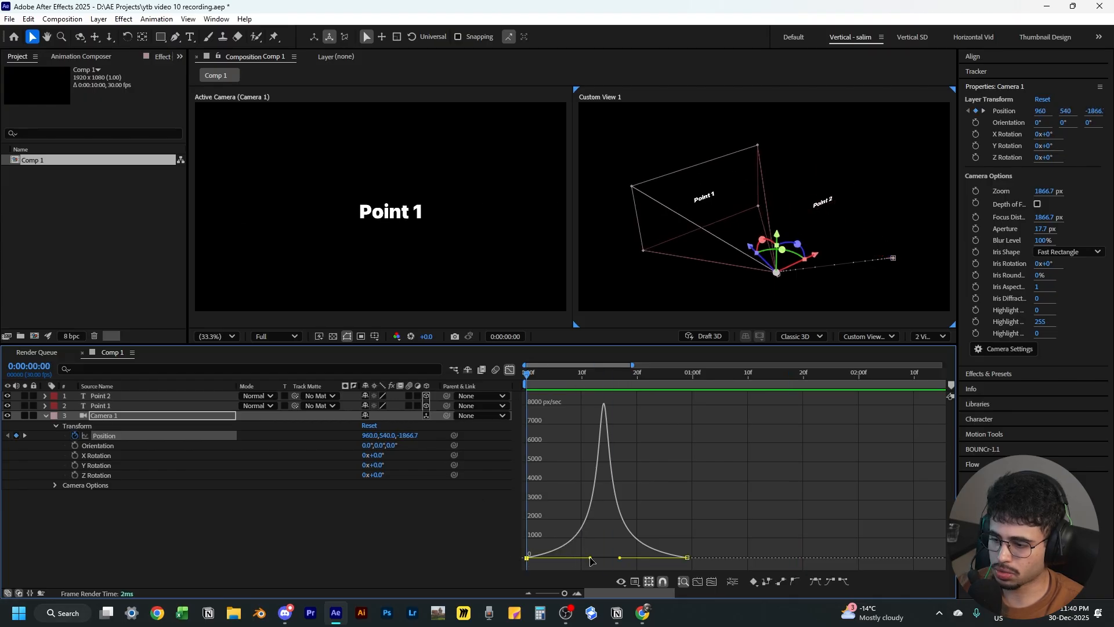
drag(590, 560, 528, 559)
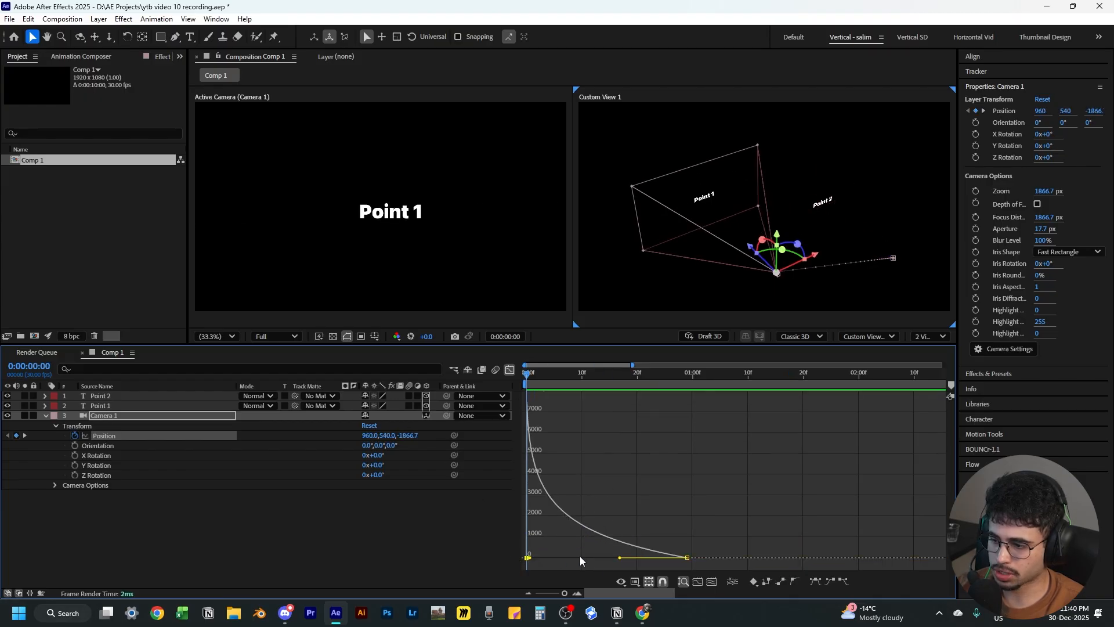
drag(622, 558, 609, 558)
drag(531, 558, 538, 559)
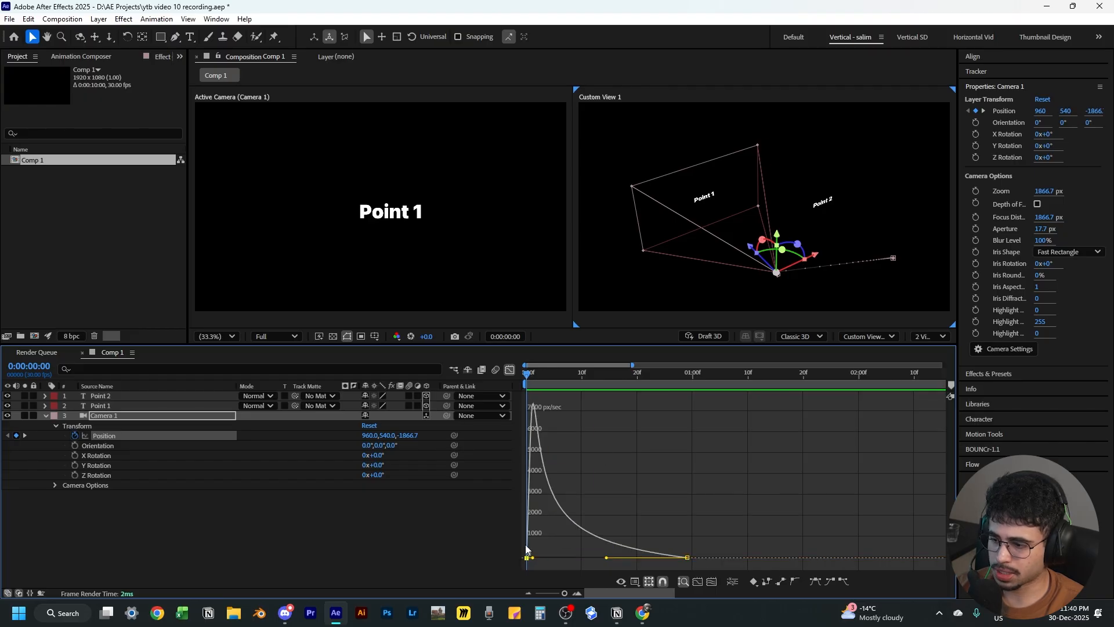
mouse_move(530, 376)
mouse_down()
mouse_move(678, 398)
mouse_move(527, 394)
mouse_up()
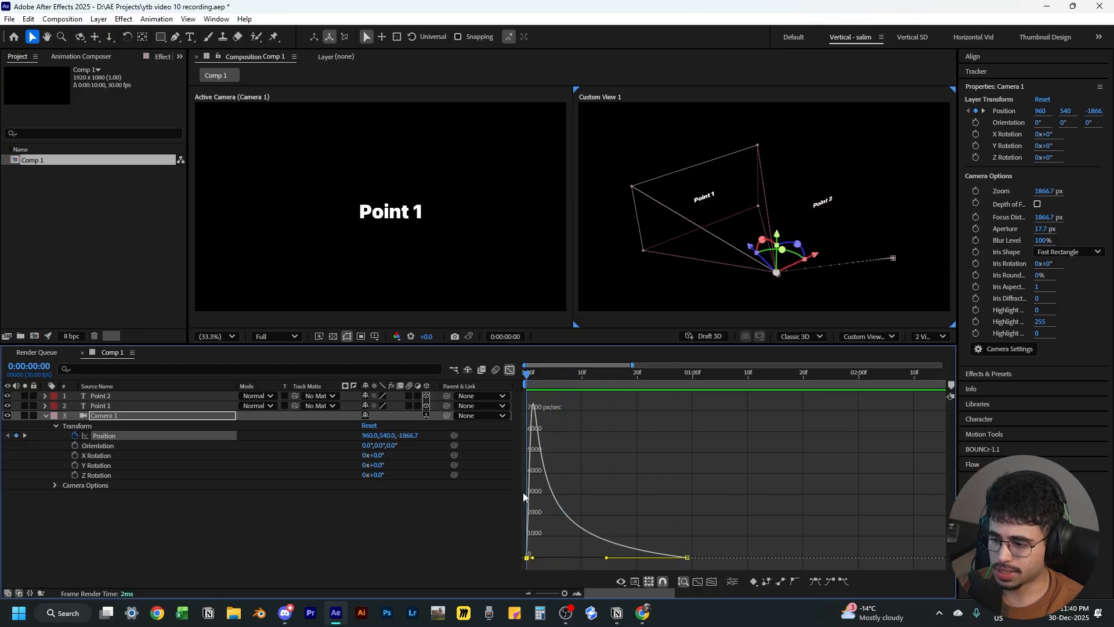
drag(533, 558, 542, 558)
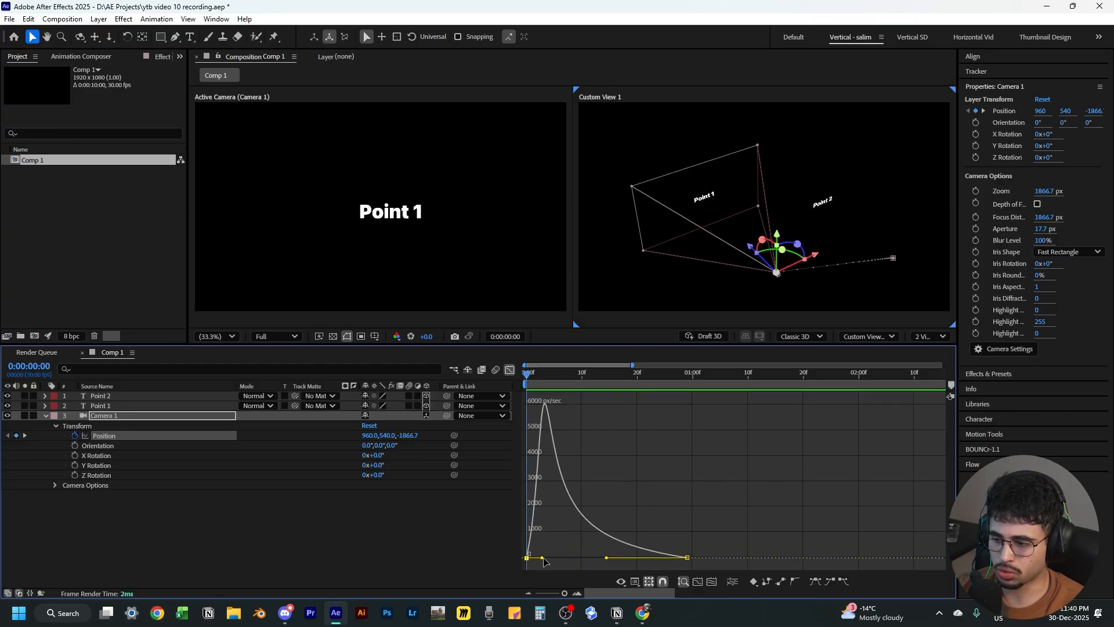
click(605, 558)
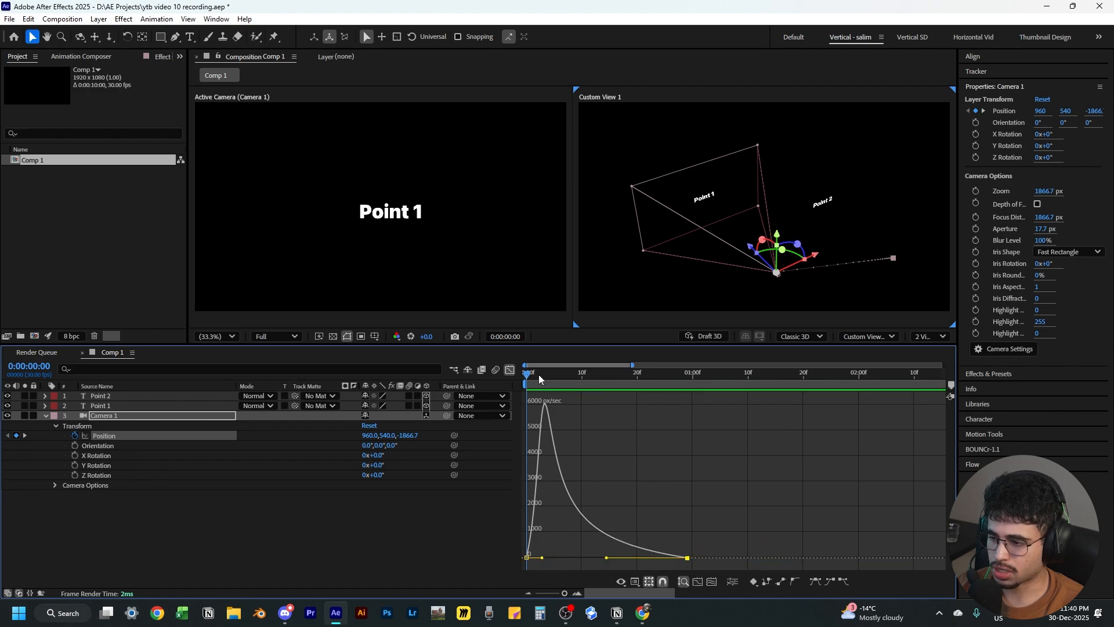
Preview the camera move with the reshaped speed curve
click(387, 531)
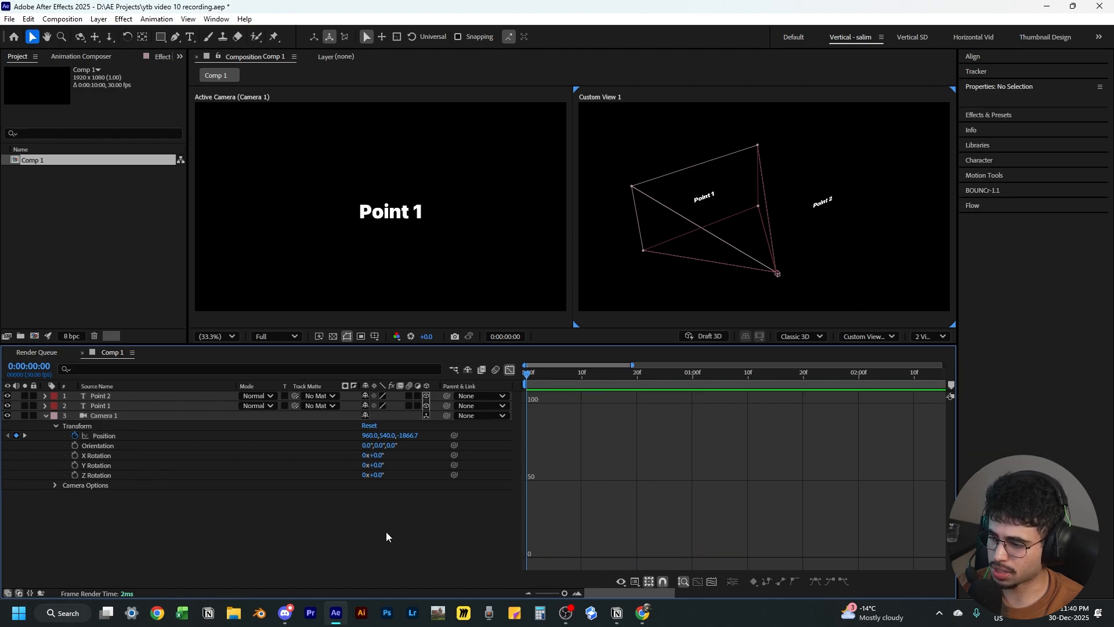
click(103, 437)
key(space)
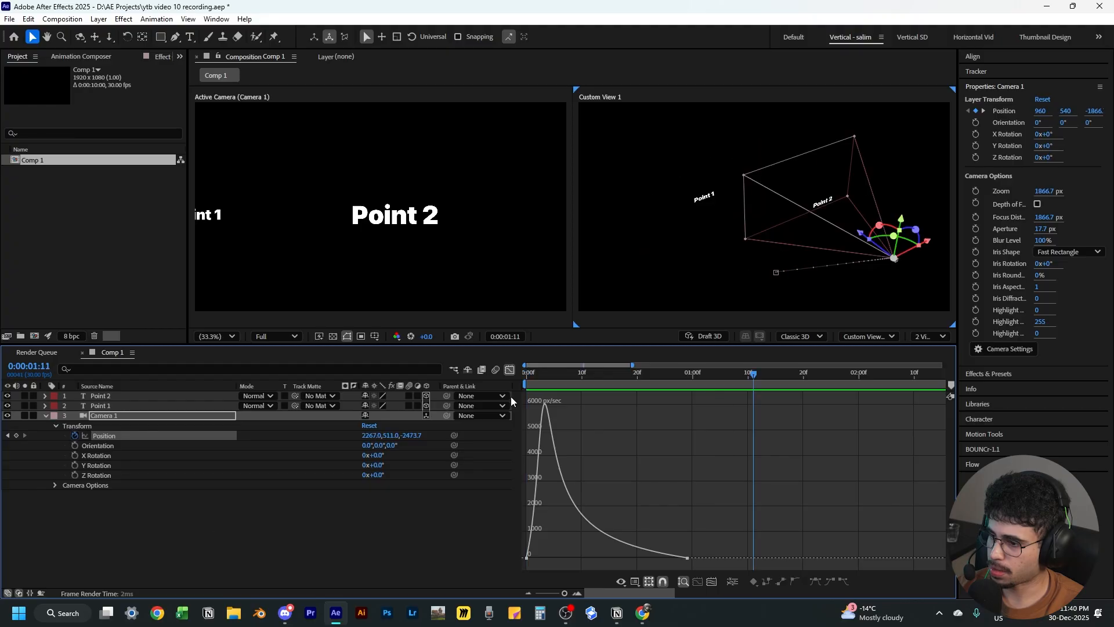
key(space)
Drag both keyframes' influence handles so the camera starts slowly and speeds up into Point 2
click(527, 557)
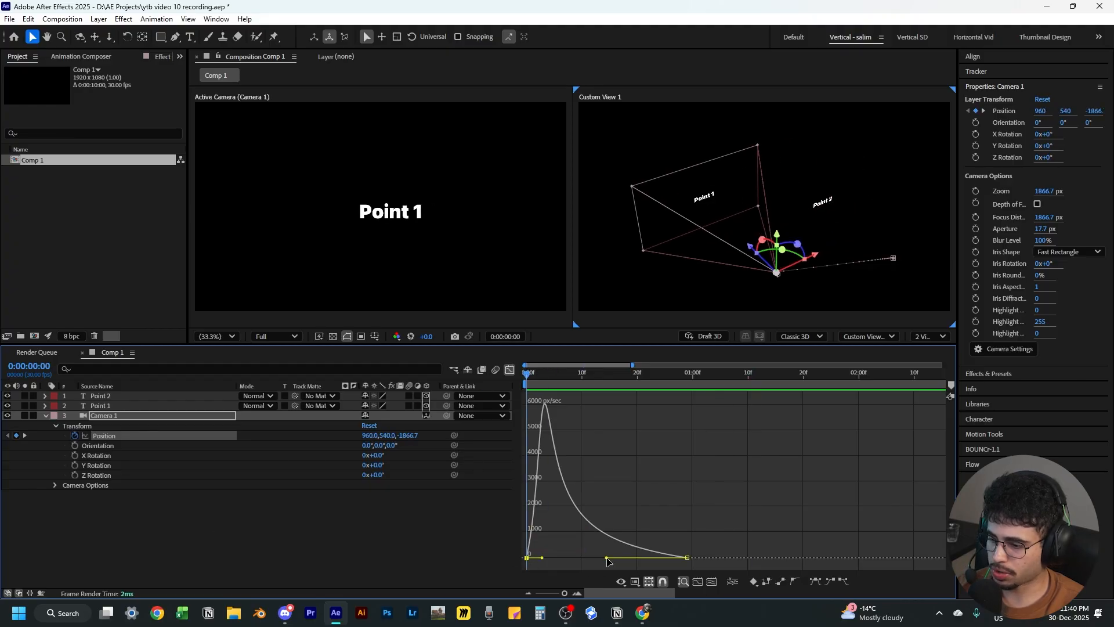
drag(606, 557, 678, 558)
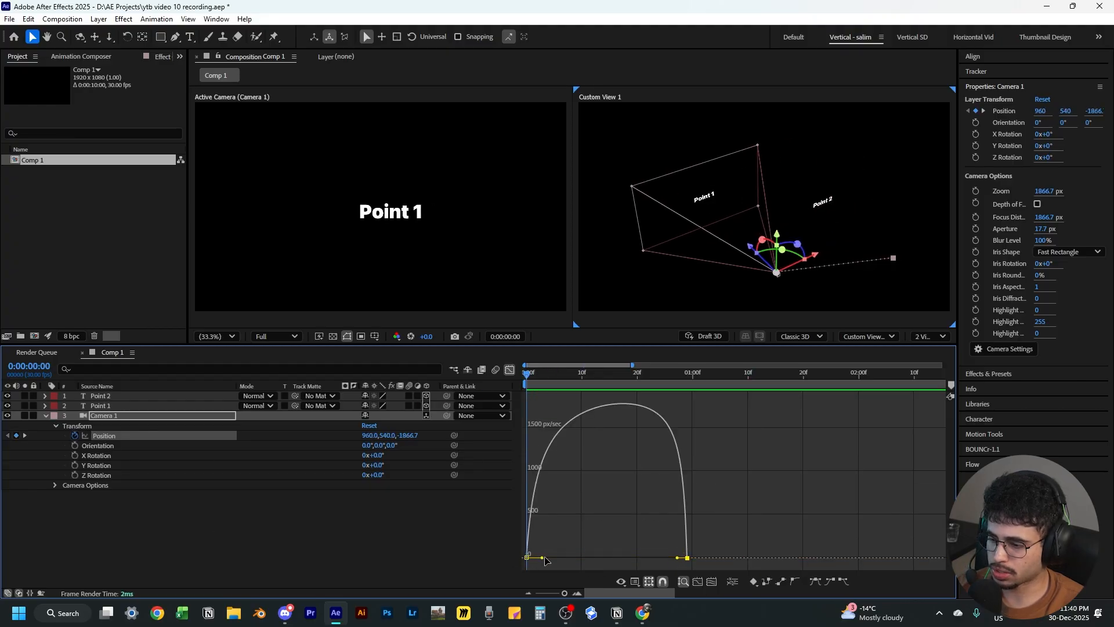
drag(542, 557, 606, 558)
drag(524, 374, 506, 415)
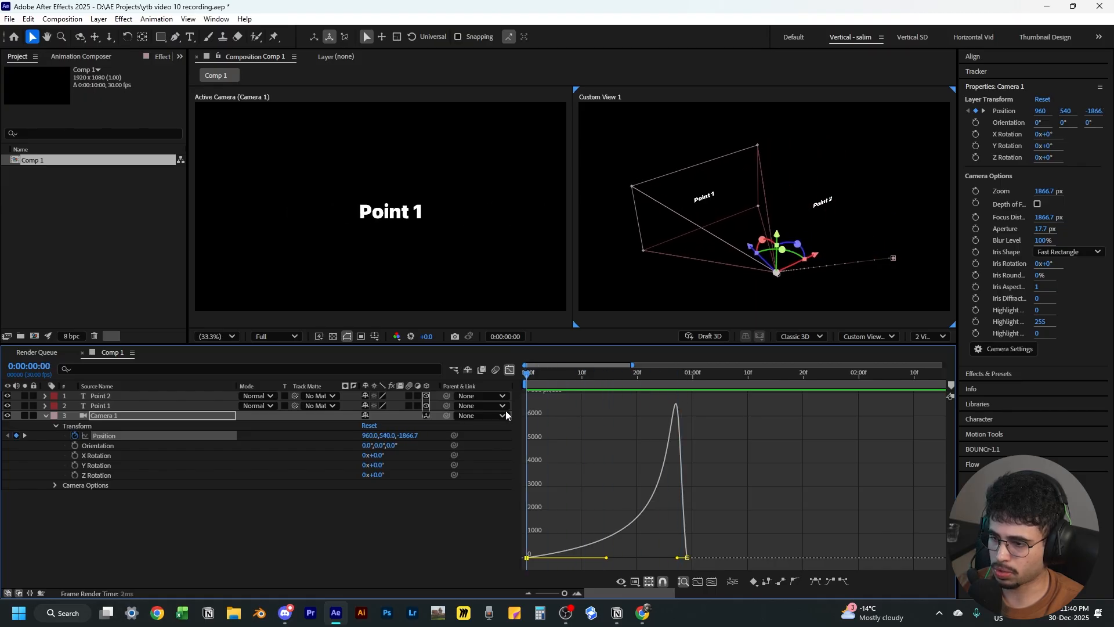
Preview the final eased camera move
click(413, 544)
click(139, 435)
key(space)
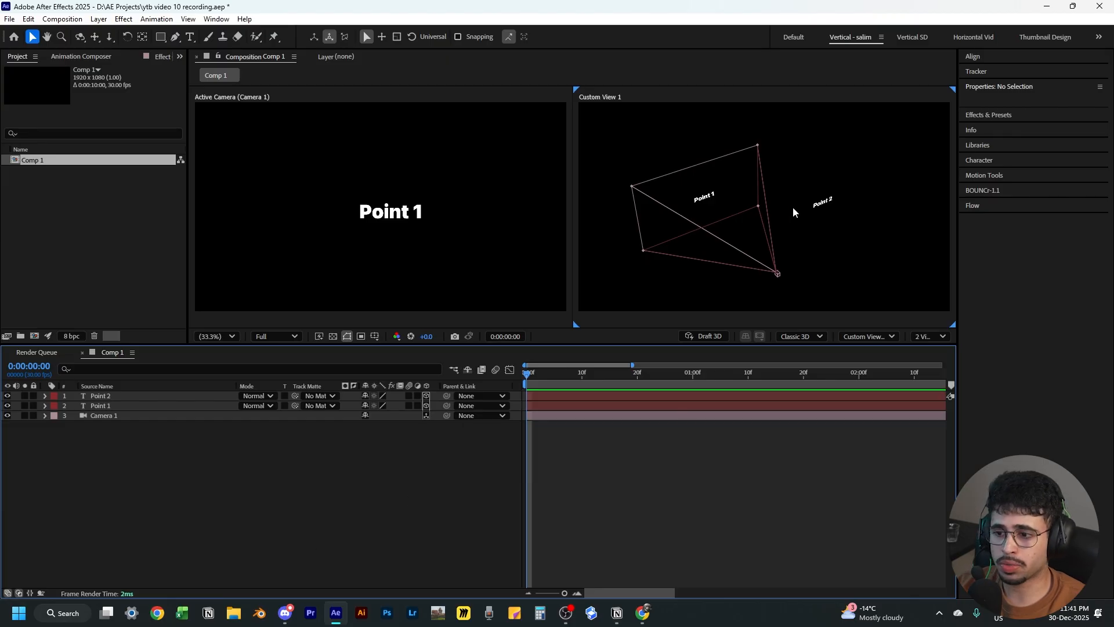
Duplicate the Point 2 text layer, move the copy to about 805, 540, -2034, and retype it as Point 3
click(132, 397)
key(ctrl+d)
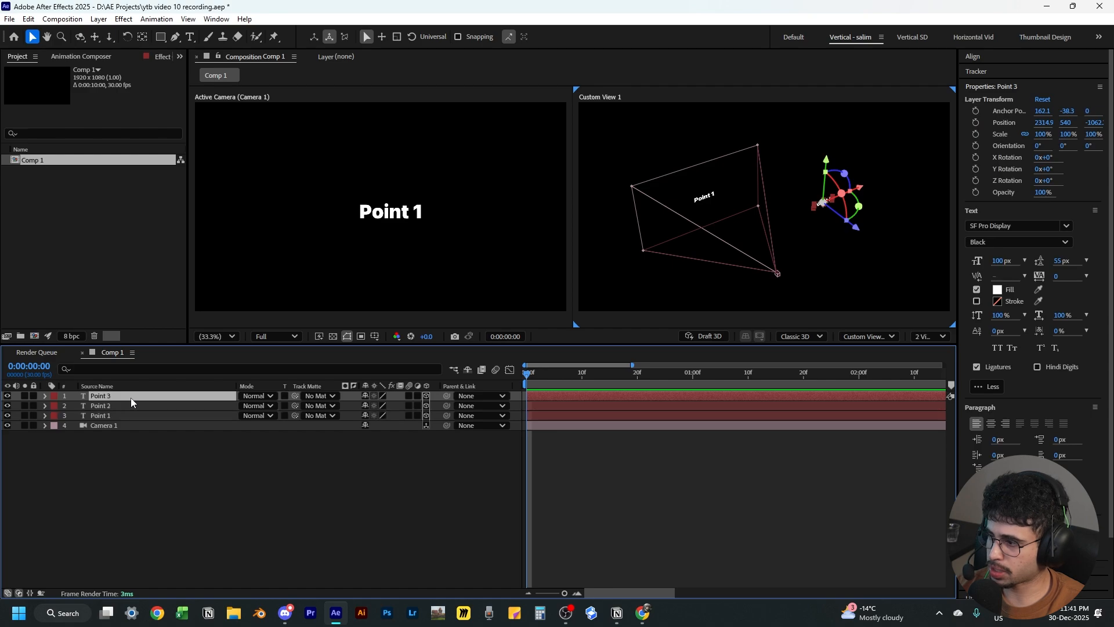
drag(874, 238, 777, 283)
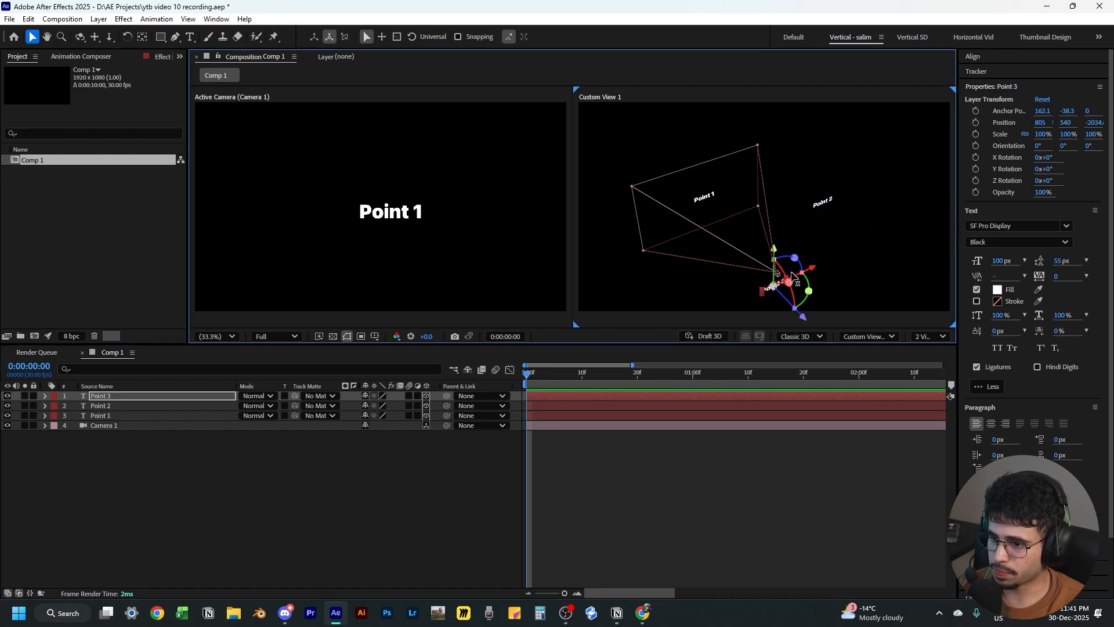
double_click(767, 288)
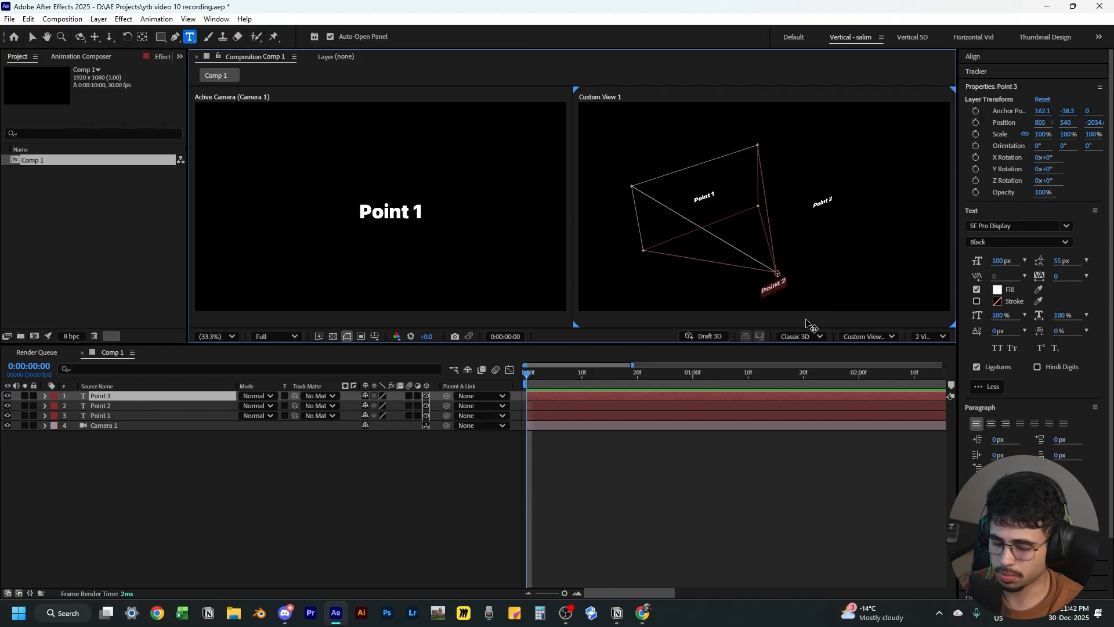
text(Point)
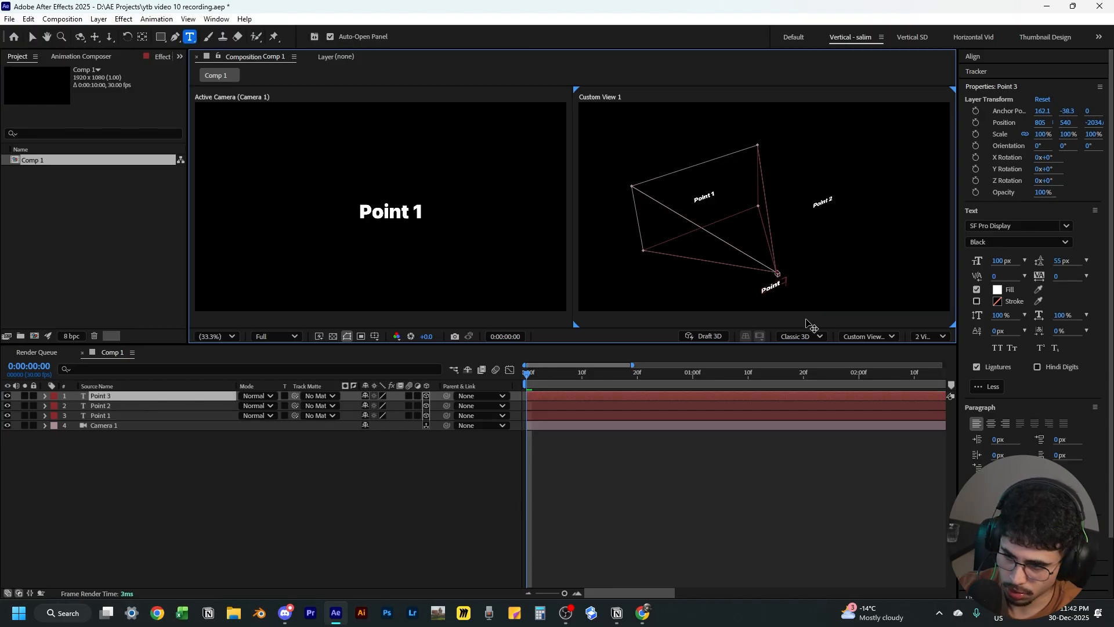
key(Escape)
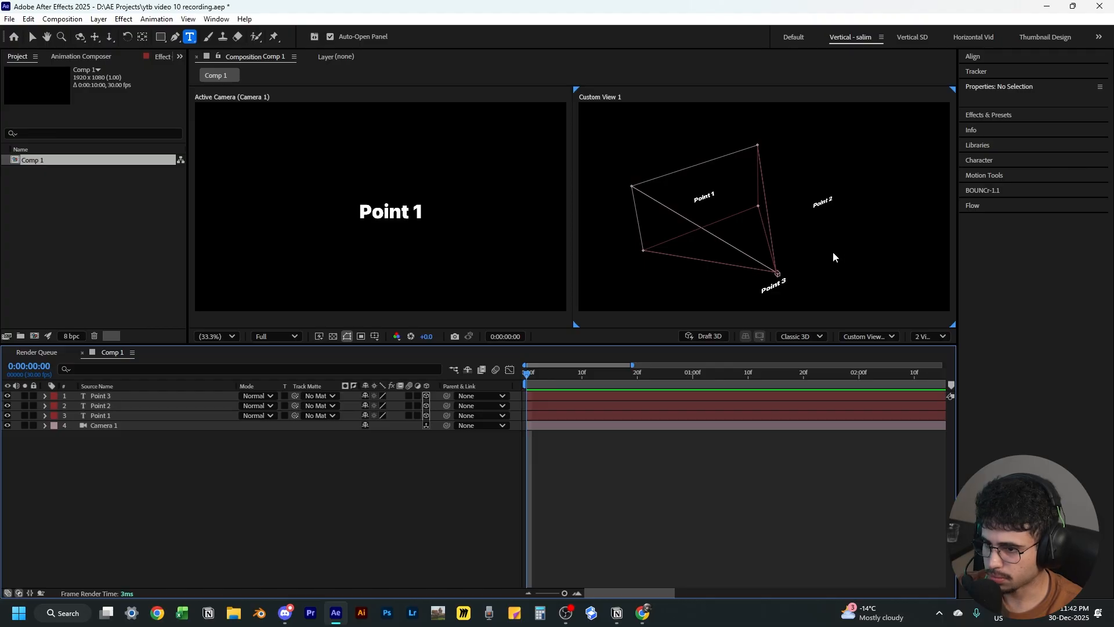
Duplicate the Point 3 layer, move the copy to about 2024, 540, -2855, and retype it as Point 4
key(2)
drag(846, 266, 791, 218)
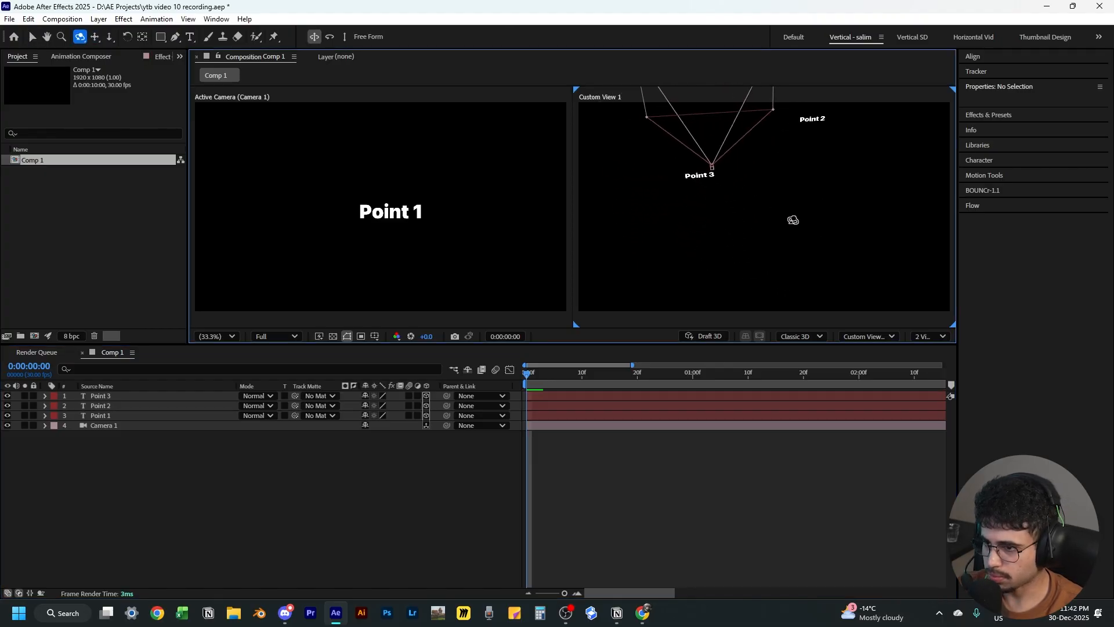
key(v)
click(100, 396)
key(ctrl+d)
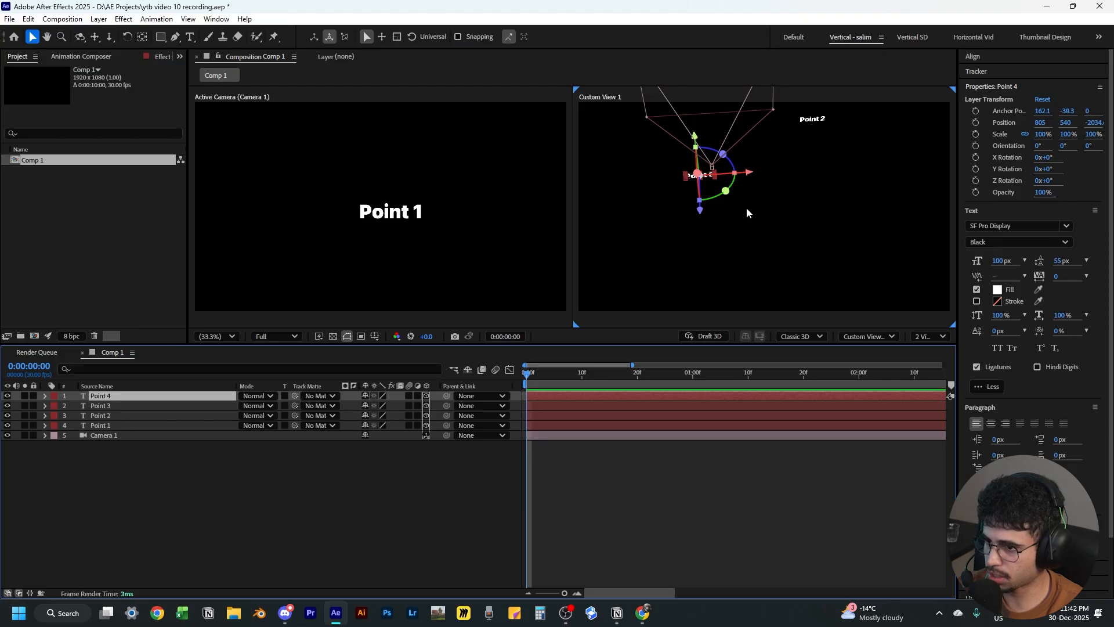
drag(703, 212, 838, 223)
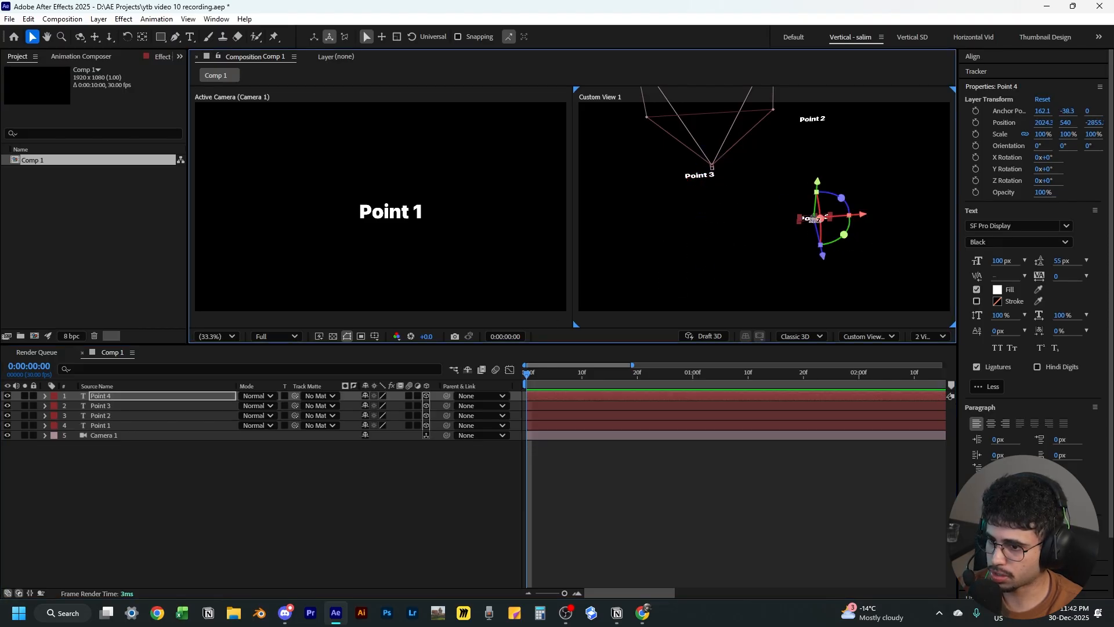
double_click(805, 221)
text(Po)
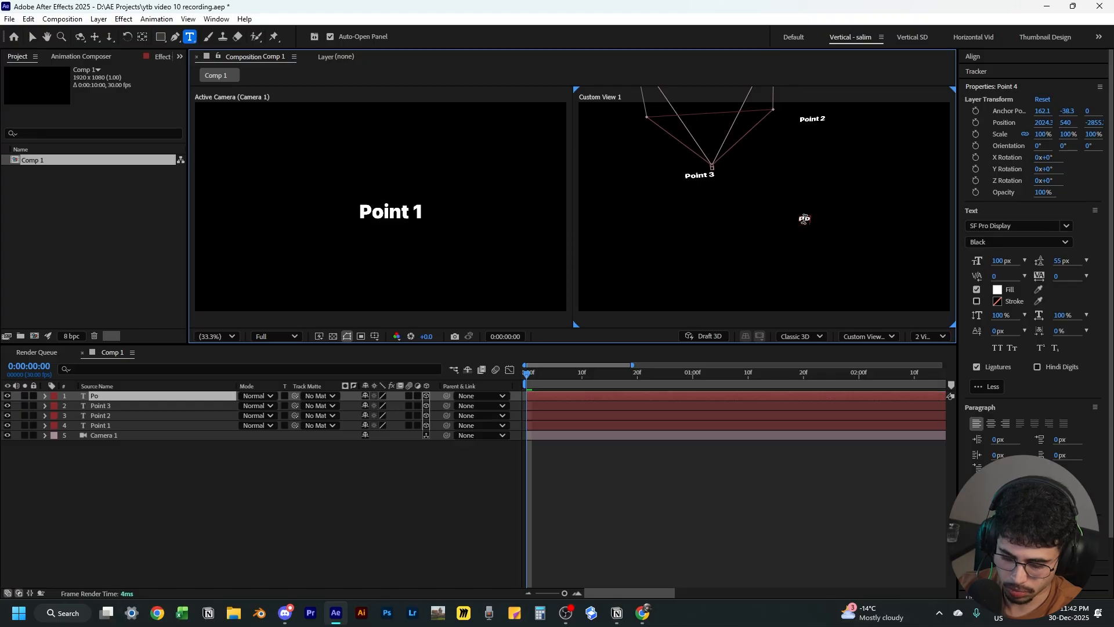
click(432, 479)
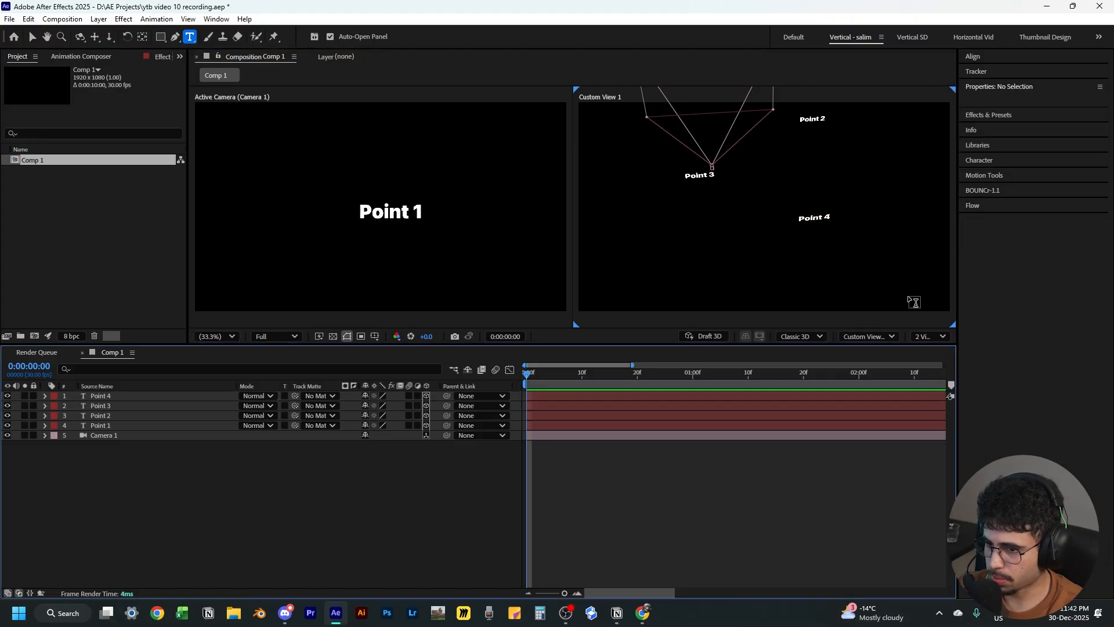
Rotate the Point 4 text to an orientation of about 340°, 26°, 5°
key(v)
click(812, 220)
mouse_move(840, 236)
mouse_down()
mouse_move(827, 238)
mouse_move(821, 219)
mouse_move(823, 237)
mouse_up()
drag(843, 235, 821, 230)
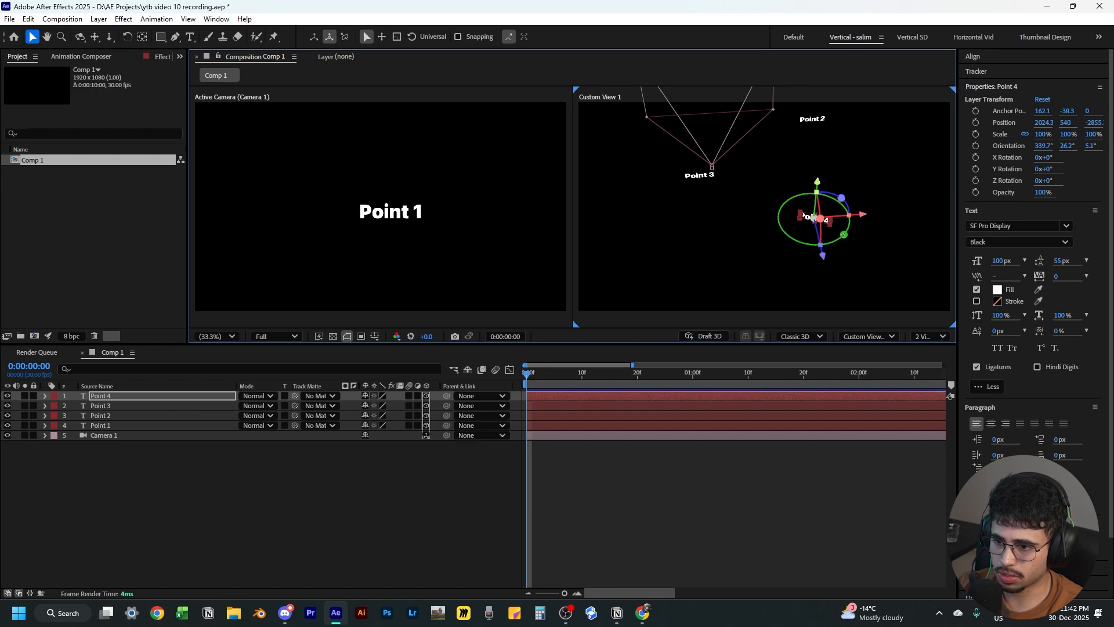
Rotate the Point 3 text slightly in the custom view
click(772, 206)
click(701, 177)
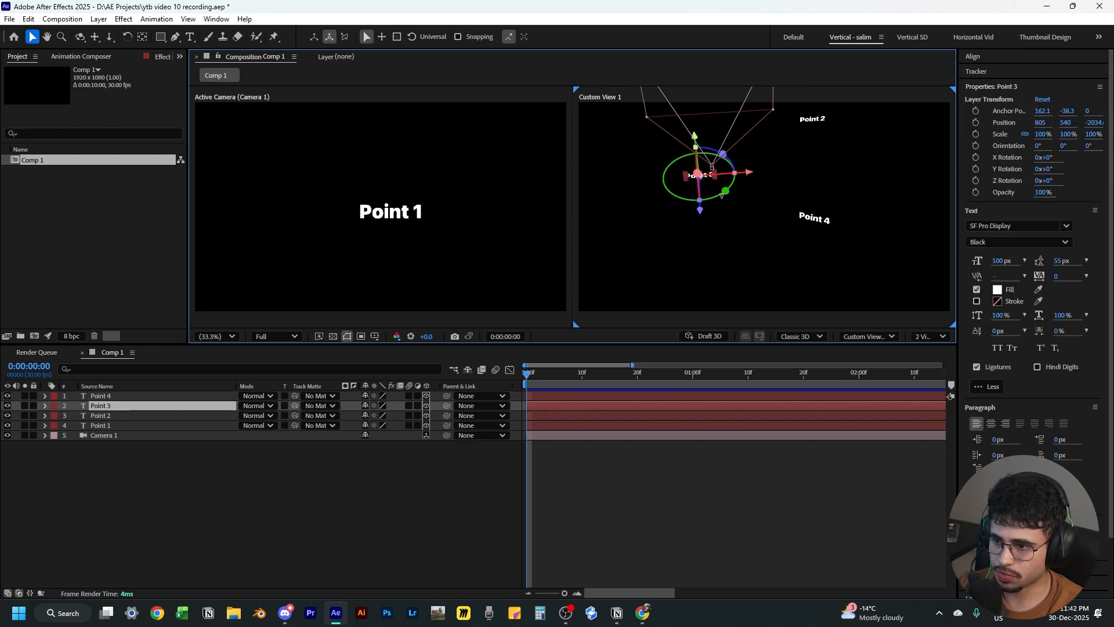
mouse_move(726, 191)
mouse_down()
mouse_move(743, 181)
mouse_move(717, 180)
mouse_move(701, 155)
mouse_move(717, 194)
mouse_up()
click(360, 490)
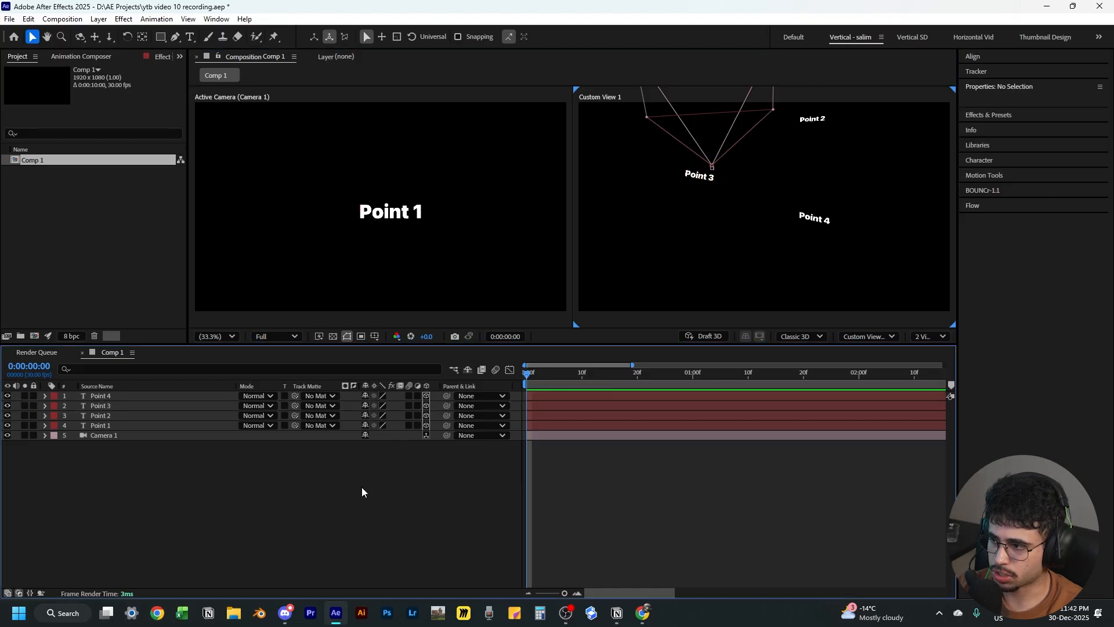
At 2 seconds, set a camera position keyframe of about 790, 511, -2639
drag(540, 383, 708, 406)
click(689, 440)
key(u)
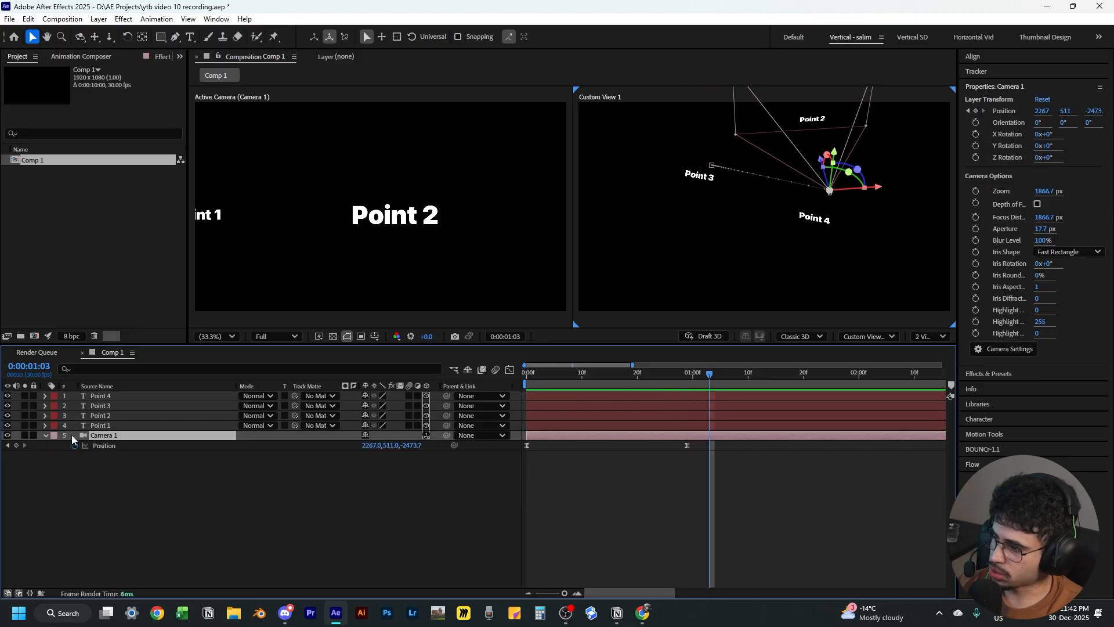
click(47, 438)
scroll(751, 520, down, 3)
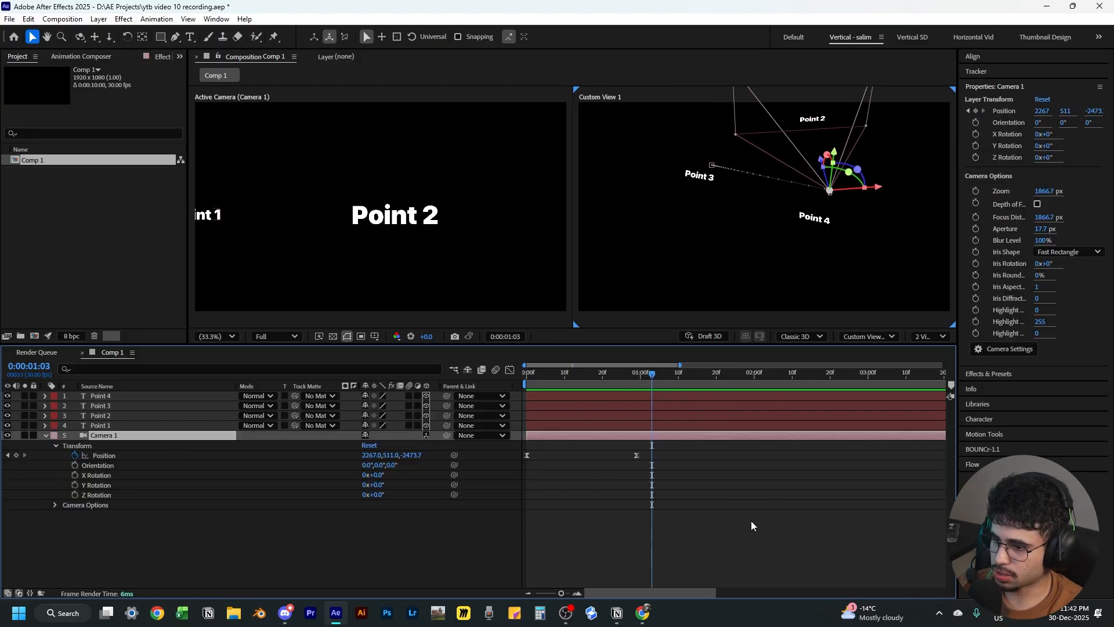
drag(605, 374, 525, 374)
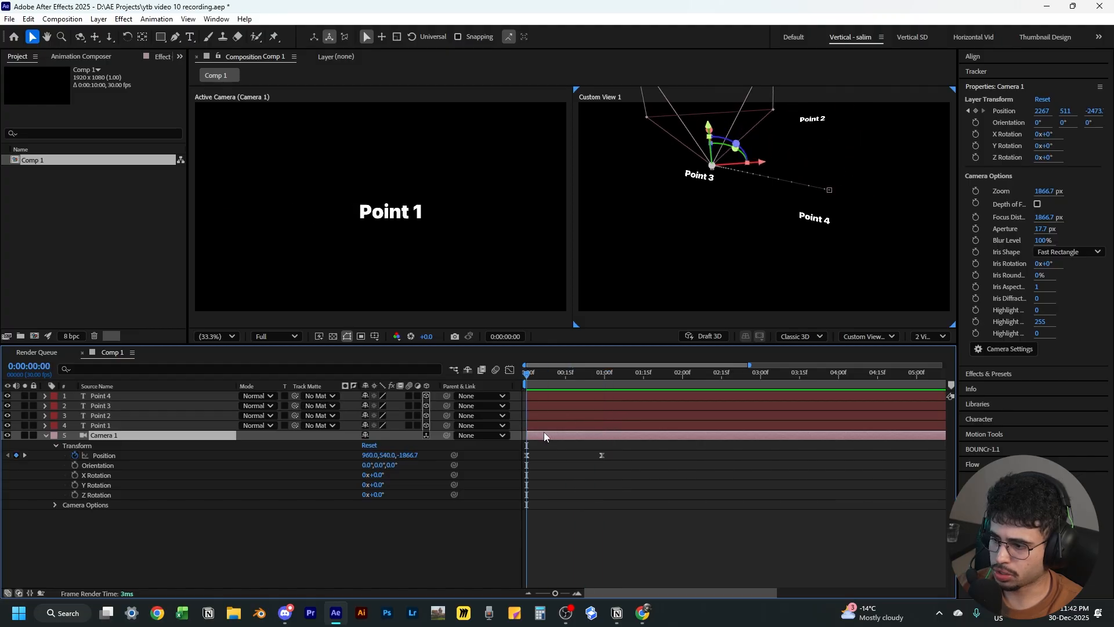
drag(598, 375, 682, 383)
drag(369, 455, 285, 467)
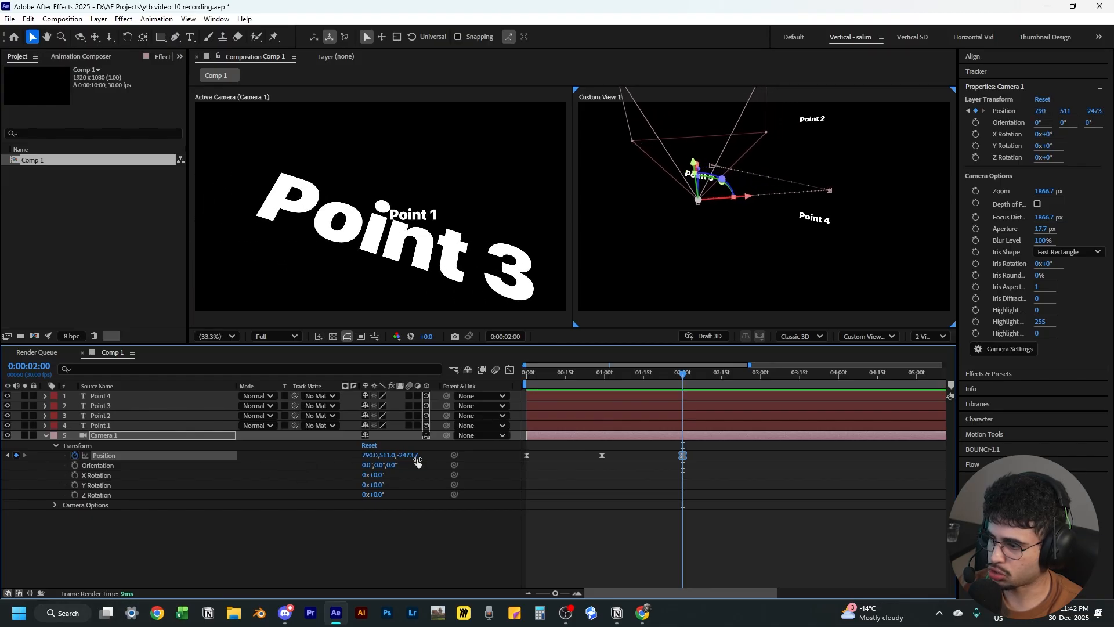
drag(409, 455, 353, 492)
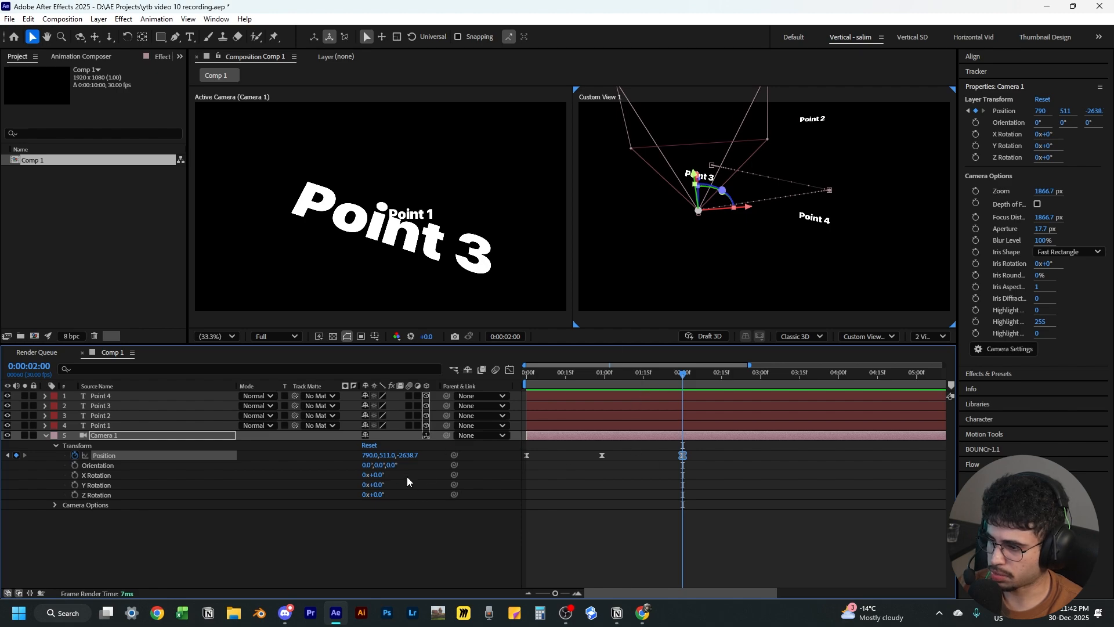
Add camera orientation and rotation keyframes at 0:00:00:29, and at 2 seconds set position about 982, 195, -2766 and orientation 334°, 344°, 16°
drag(636, 364, 605, 375)
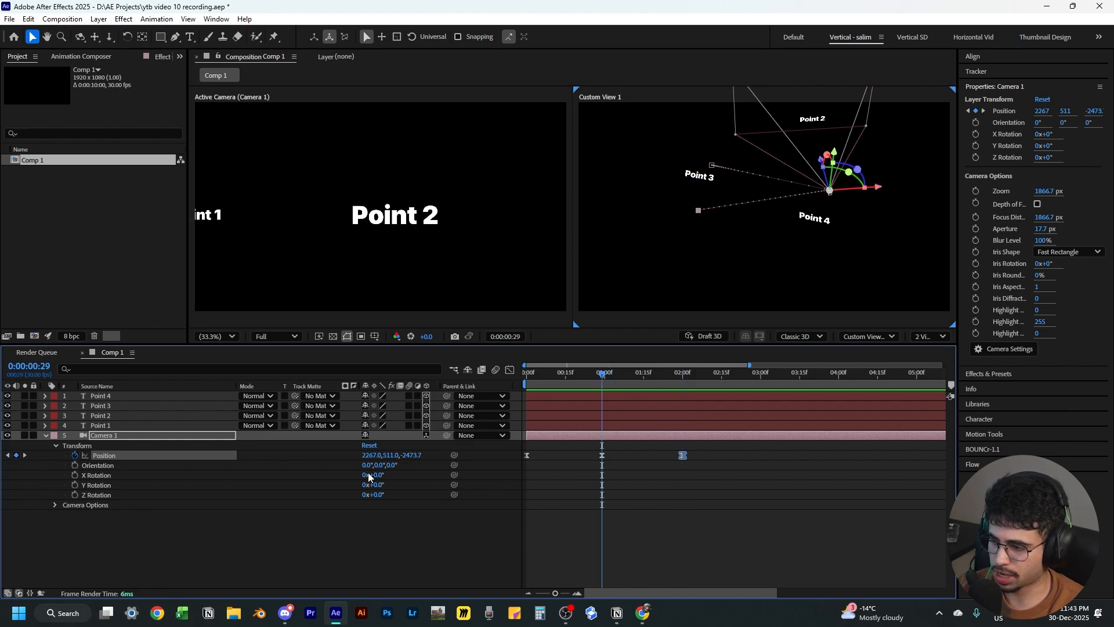
drag(74, 465, 72, 496)
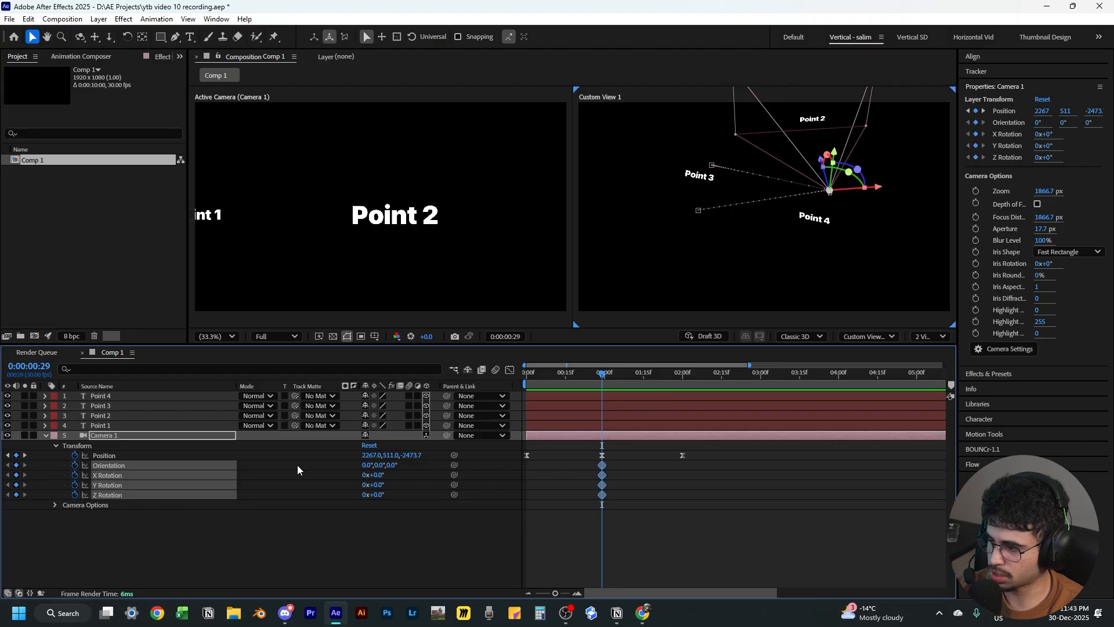
drag(620, 377, 682, 387)
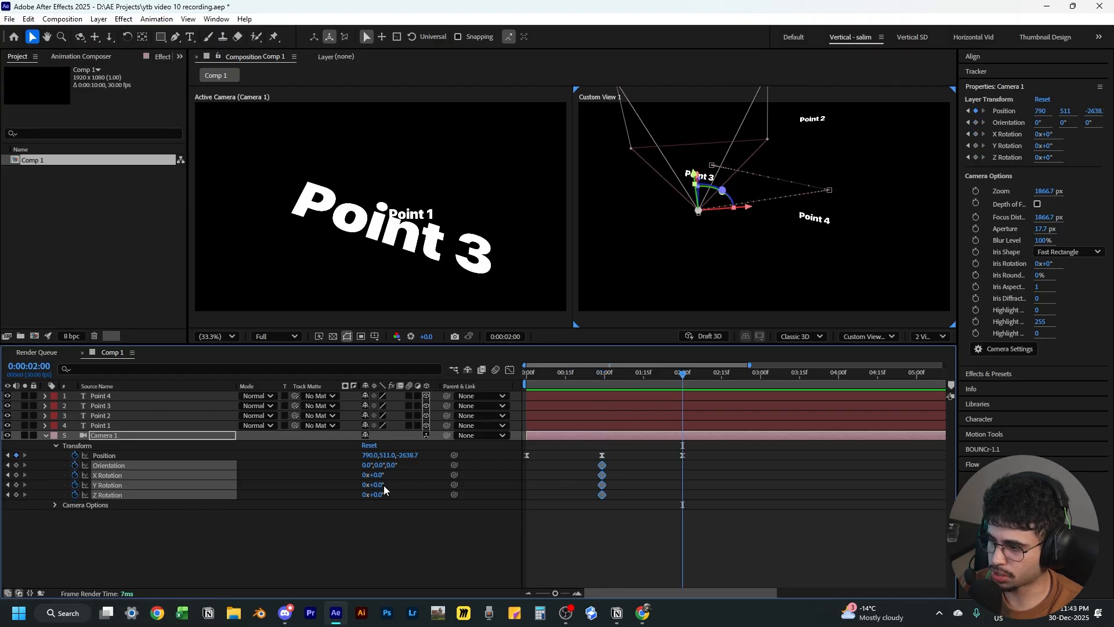
drag(384, 485, 351, 463)
click(369, 486)
key(ctrl+z)
drag(369, 455, 298, 457)
drag(385, 455, 441, 455)
drag(413, 465, 377, 456)
drag(387, 456, 348, 462)
click(667, 494)
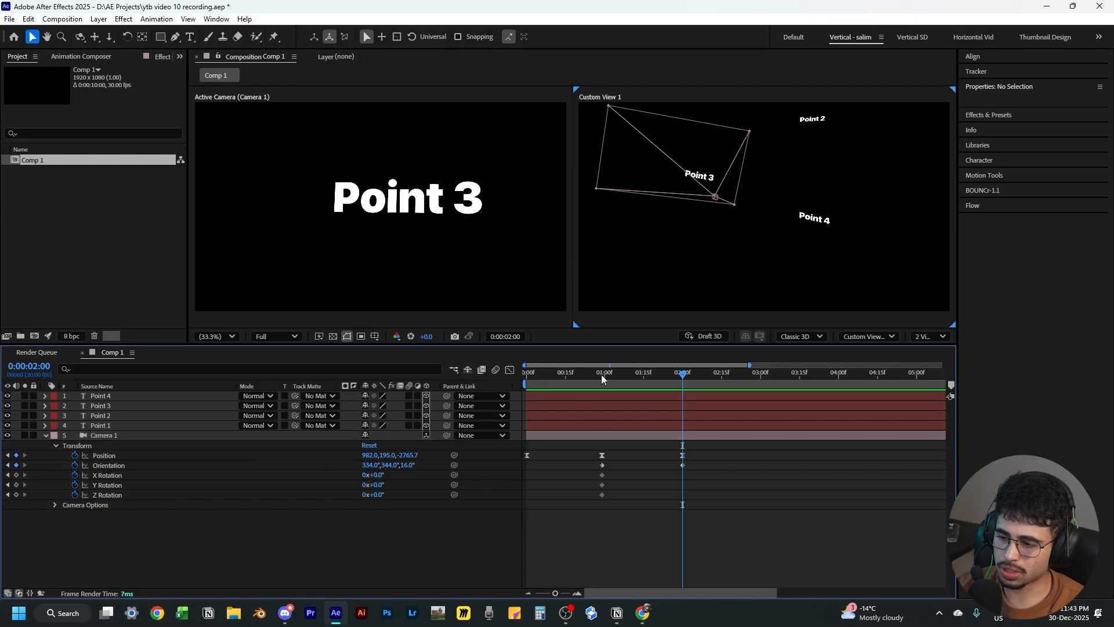
Preview the camera animation from the start of the timeline
drag(602, 375, 481, 389)
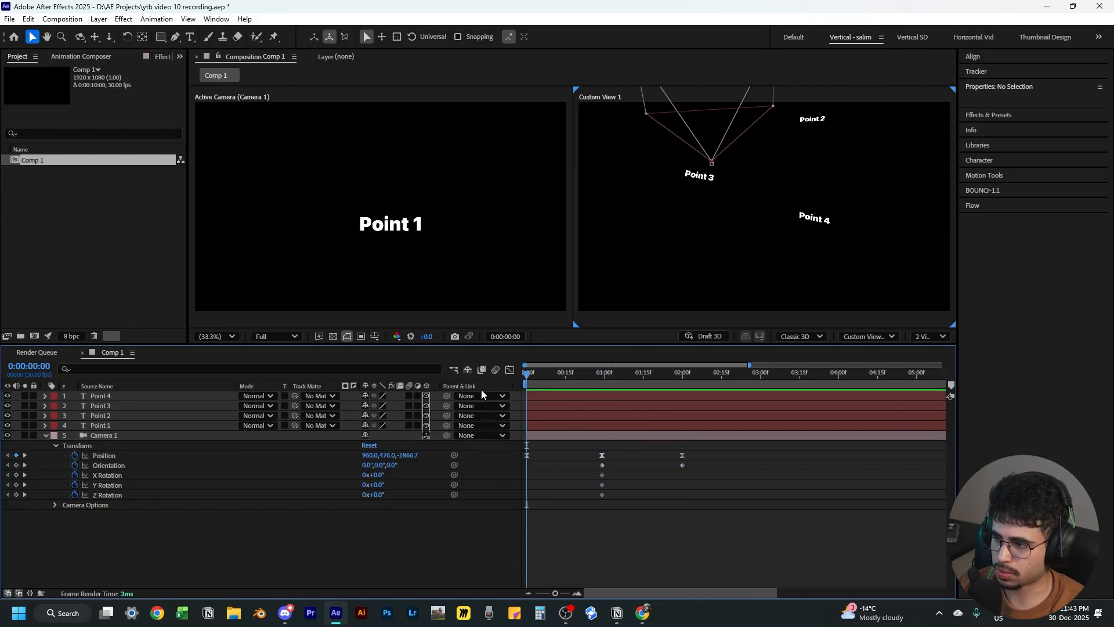
key(space)
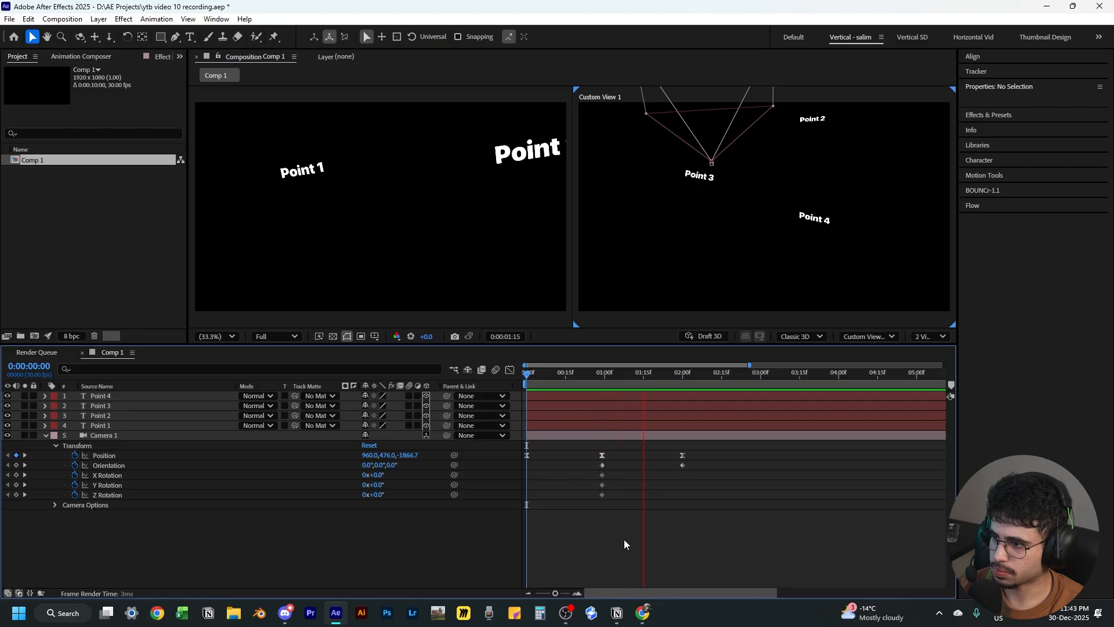
mouse_move(587, 391)
mouse_down()
mouse_move(509, 386)
mouse_move(601, 401)
mouse_up()
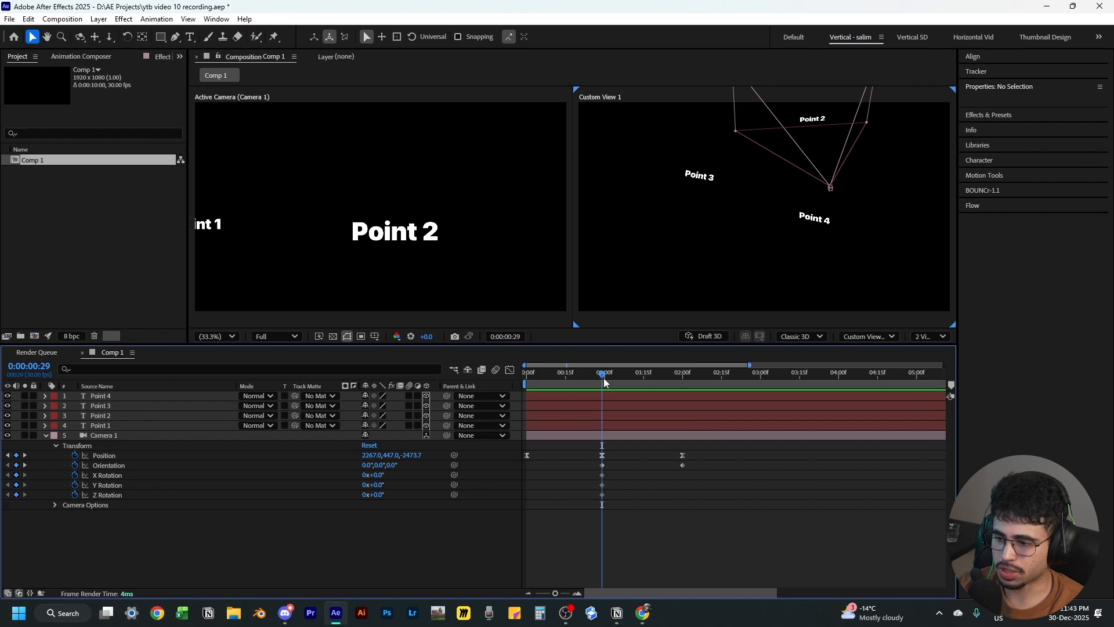
drag(603, 378, 645, 388)
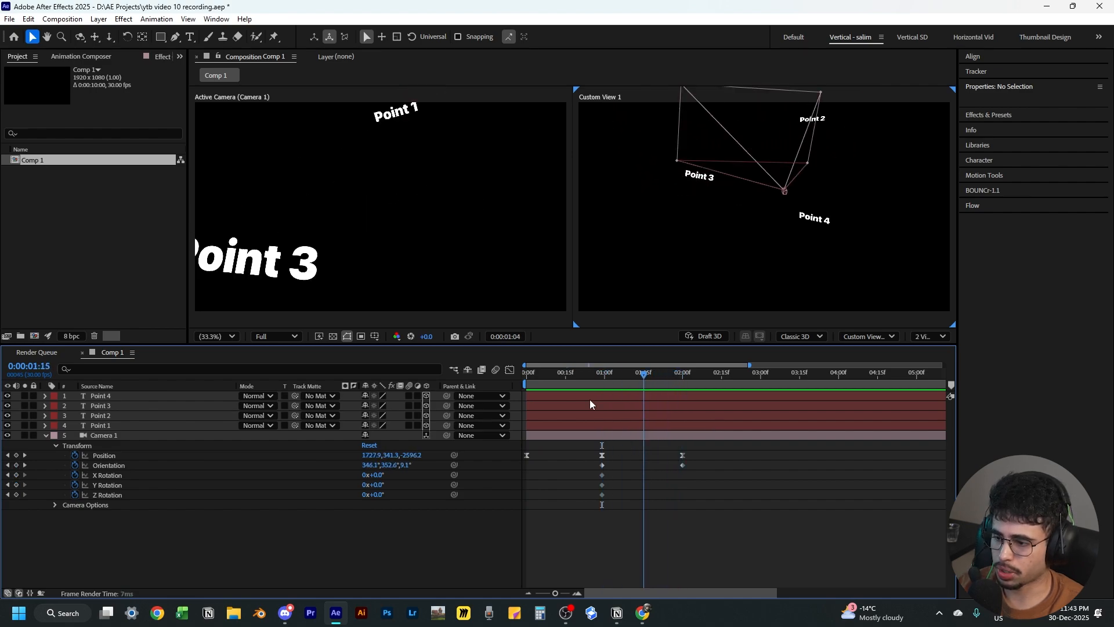
key(Home)
key(space)
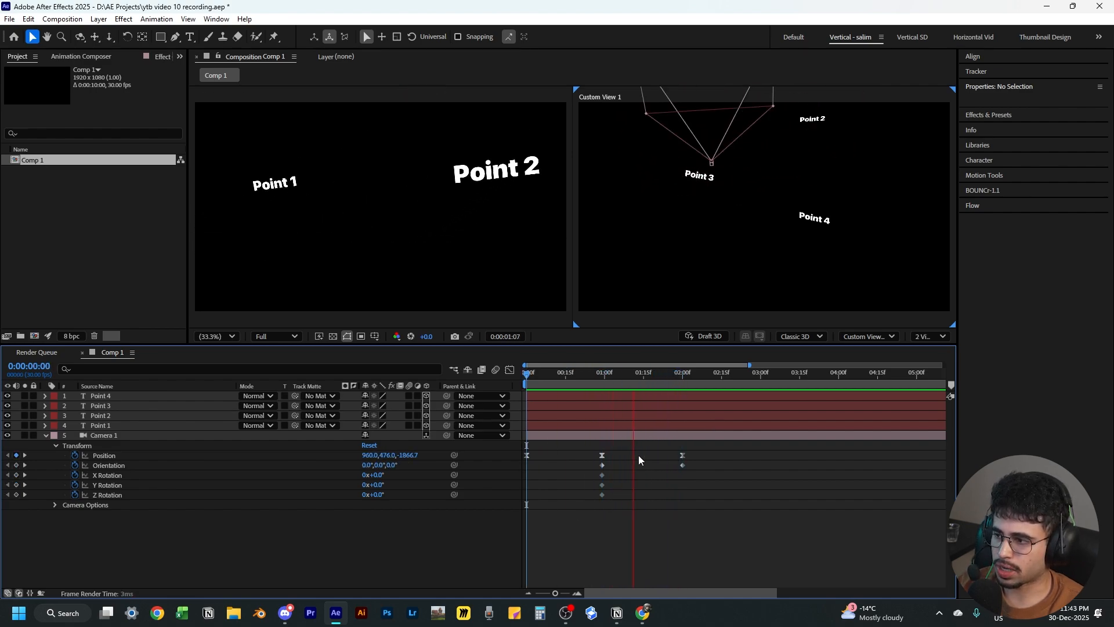
key(space)
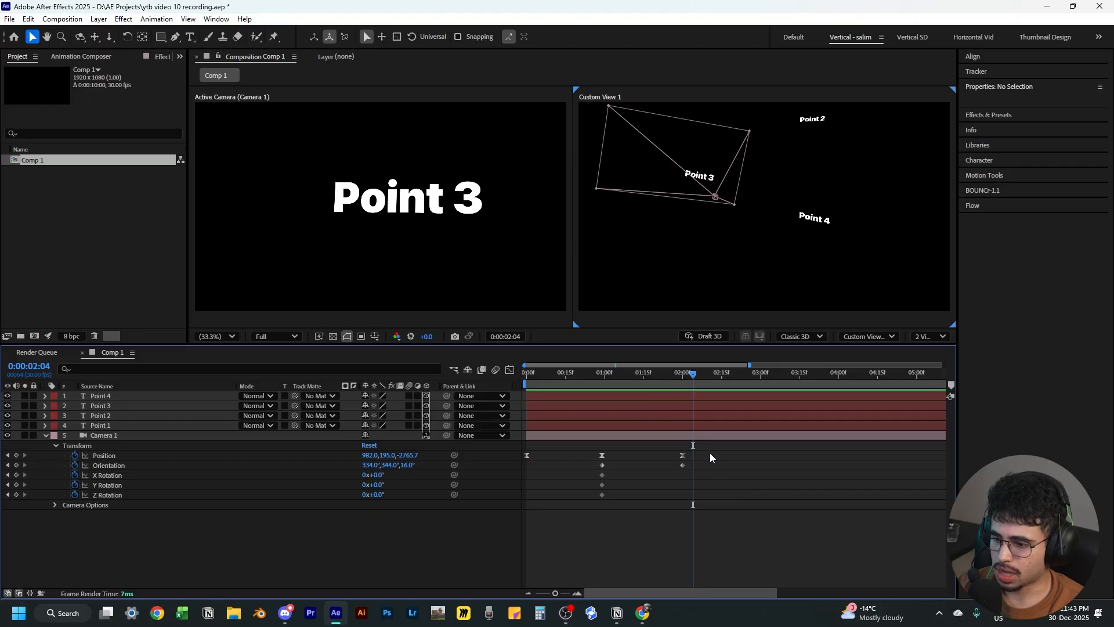
drag(612, 382, 608, 381)
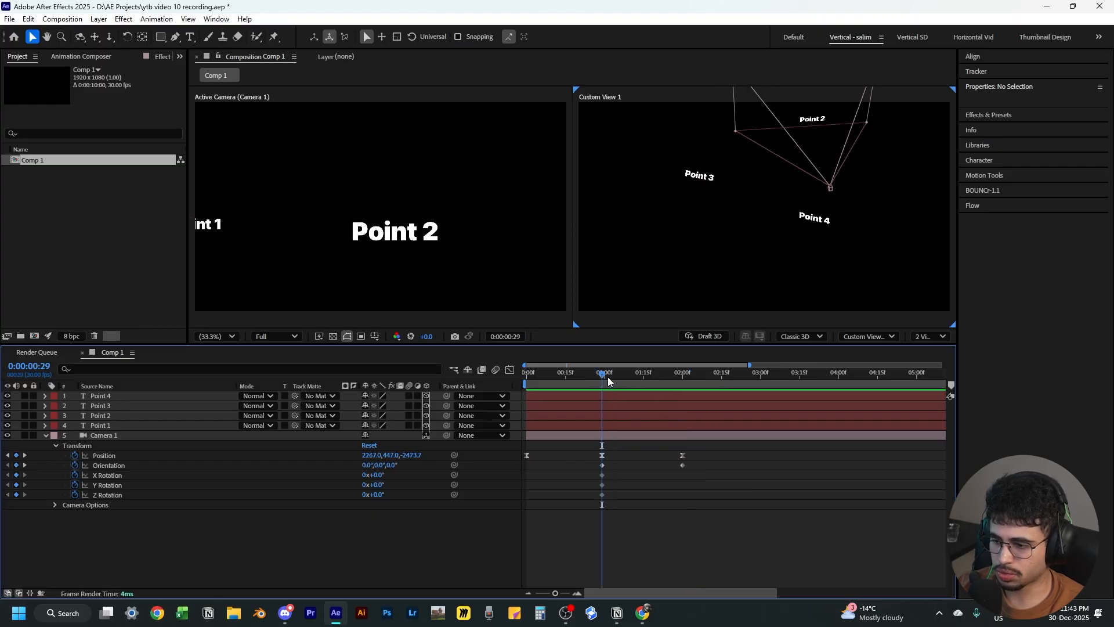
Delete the camera's 2-second keyframes and its orientation and rotation keyframes
drag(712, 452, 570, 531)
key(Delete)
key(Delete)
At 0:00:00:29, adjust the camera's position to about 2267, 550, -2419
mouse_move(593, 382)
mouse_down()
mouse_move(514, 385)
mouse_move(602, 381)
mouse_up()
click(432, 457)
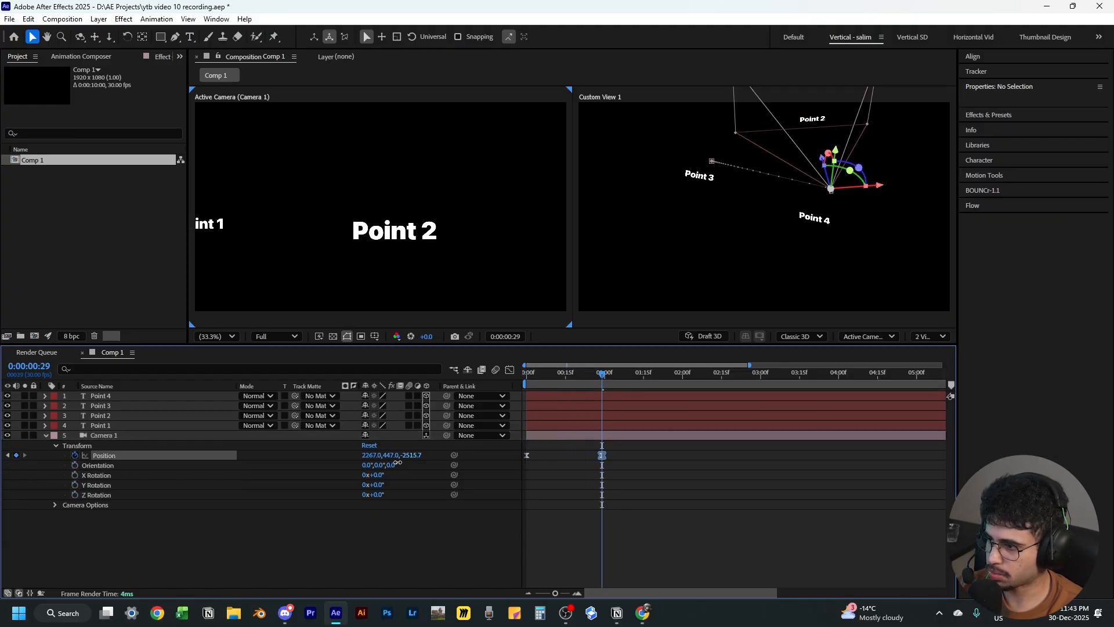
drag(394, 456, 438, 469)
click(581, 540)
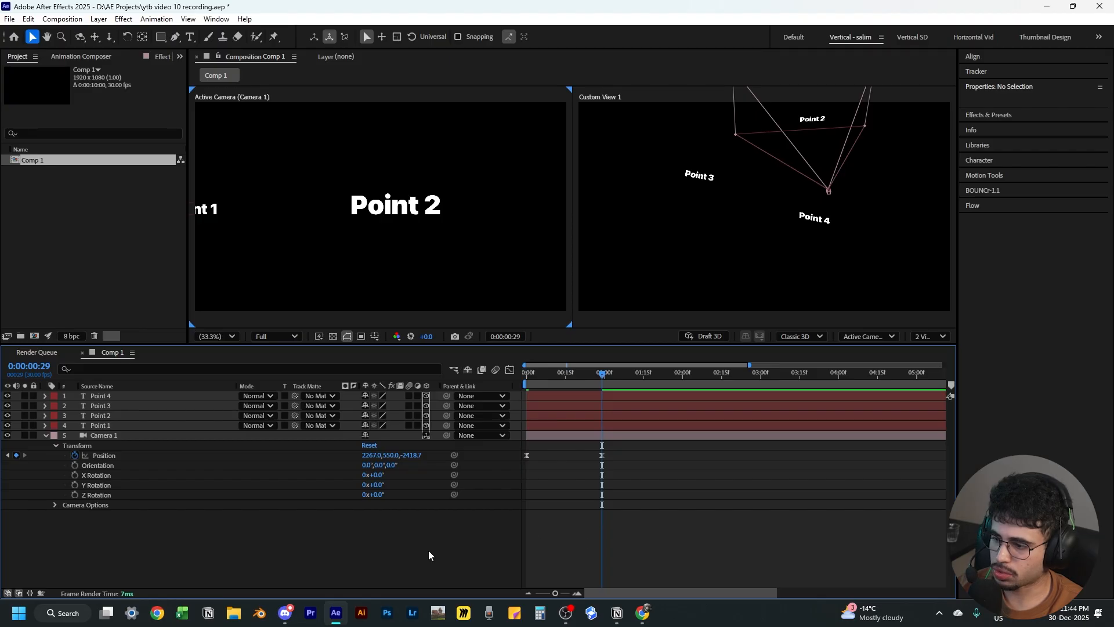
Move the Camera 1 layer to the top of the layer stack and collapse it
drag(236, 448, 222, 419)
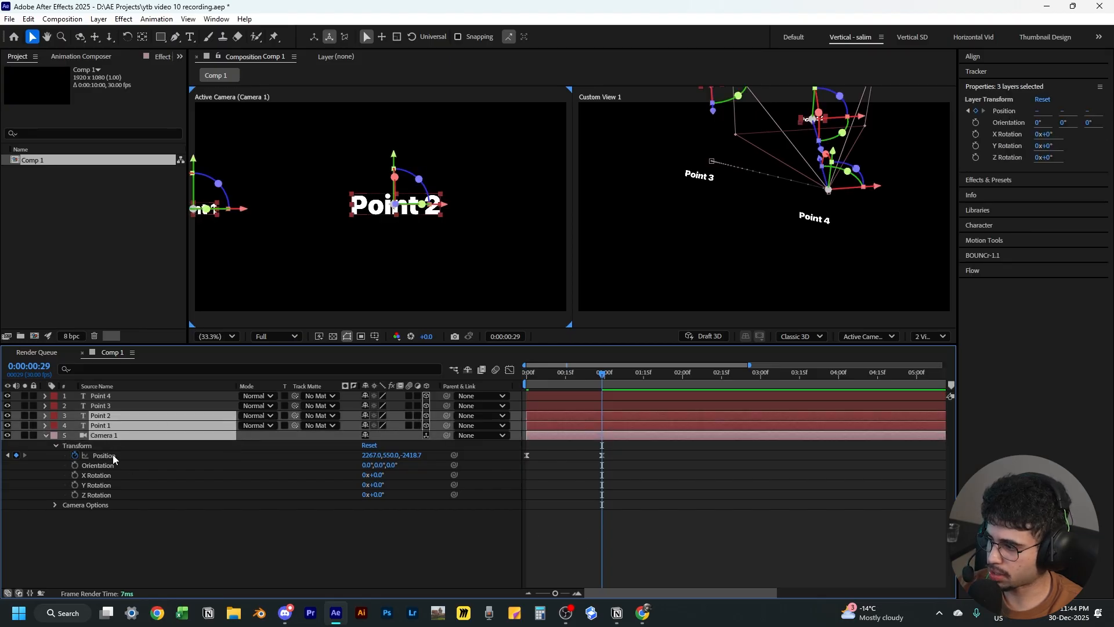
click(108, 437)
drag(109, 436, 117, 392)
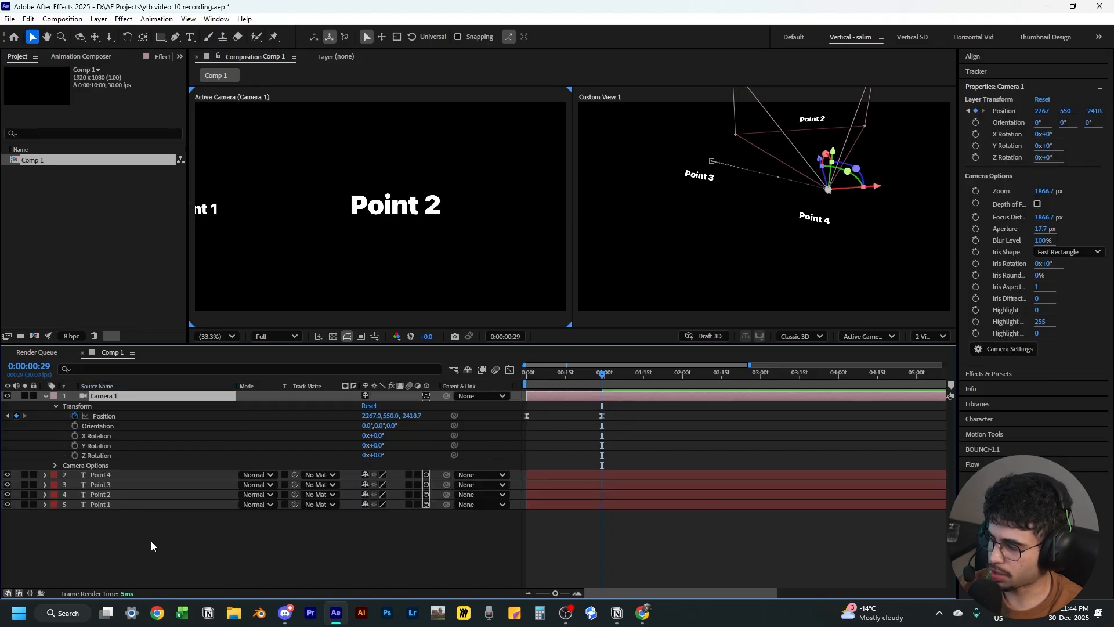
click(46, 396)
Create a new null object in the composition
right_click(246, 373)
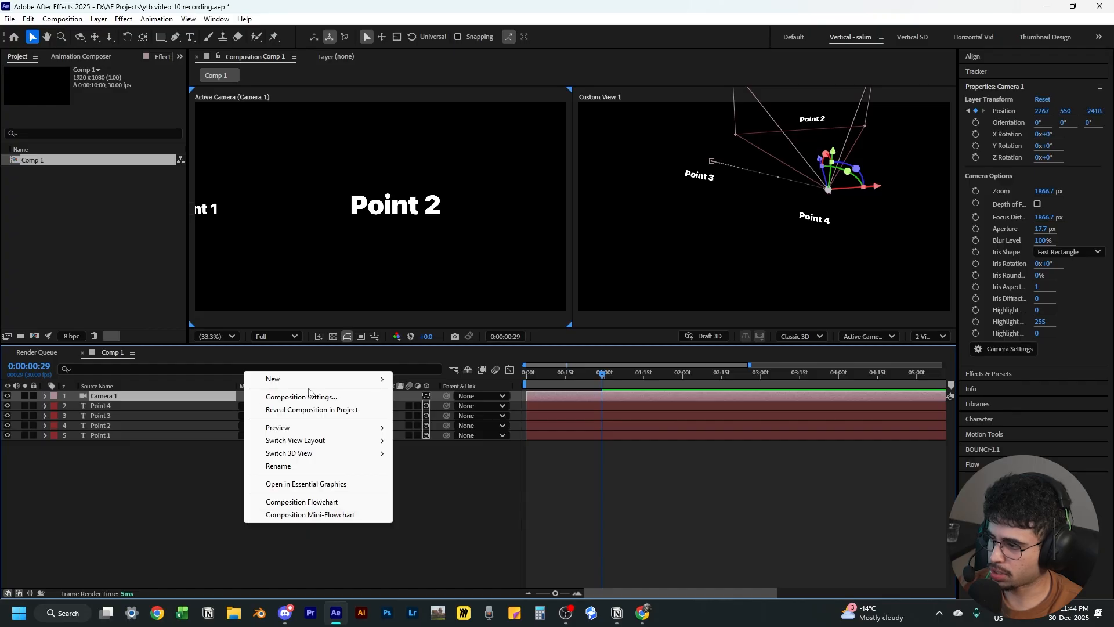
mouse_move(311, 388)
click(444, 449)
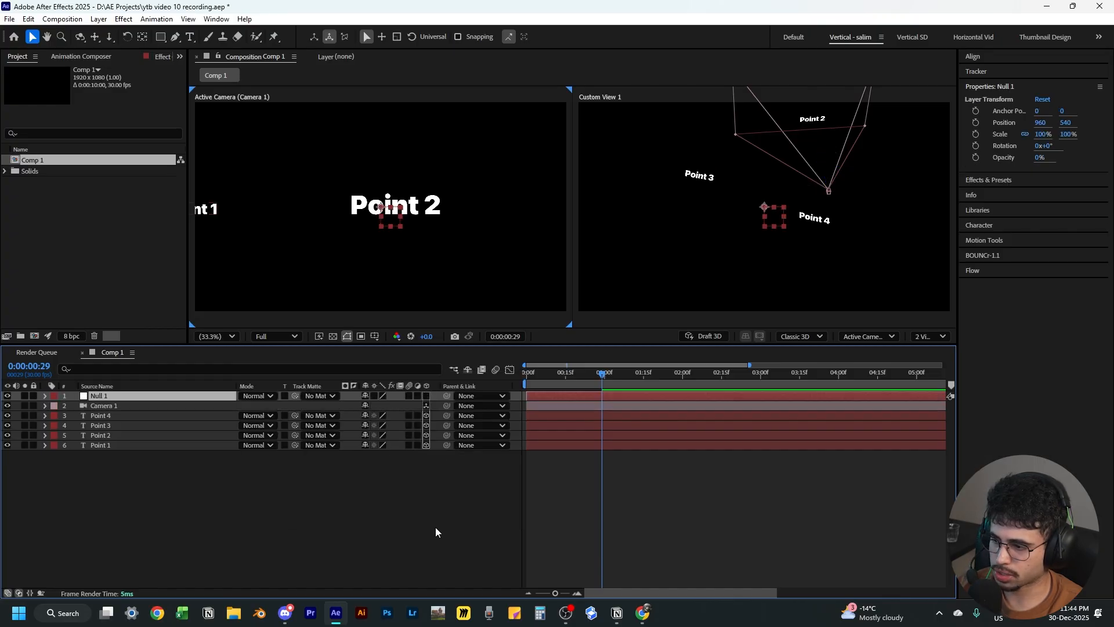
Set the null layer's label color to Yellow and return to the start of the timeline
click(51, 399)
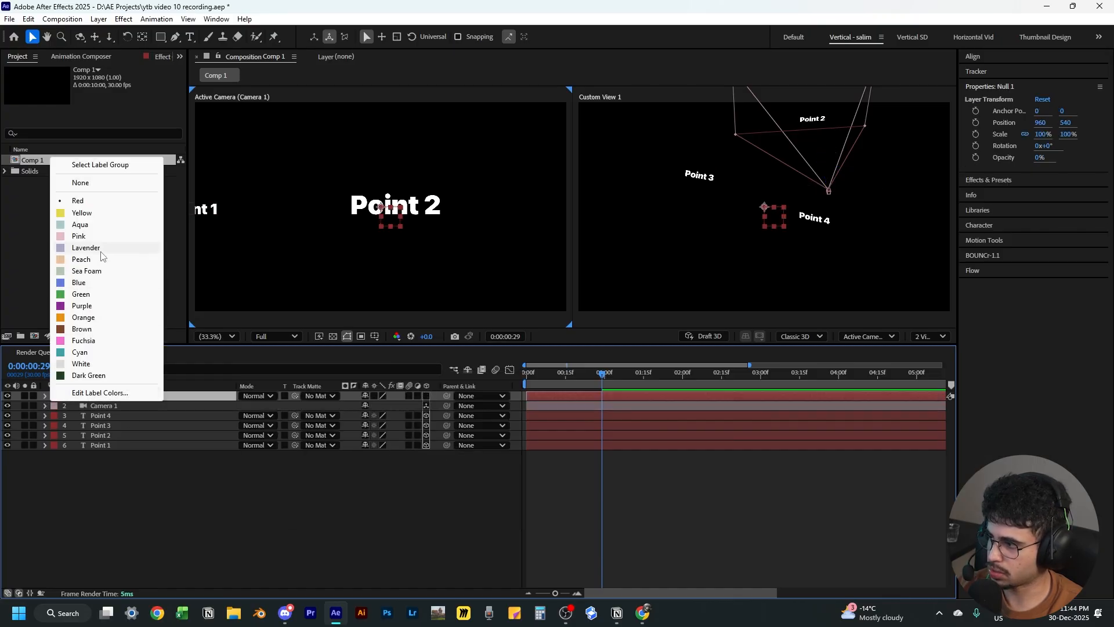
click(99, 213)
click(363, 486)
key(Home)
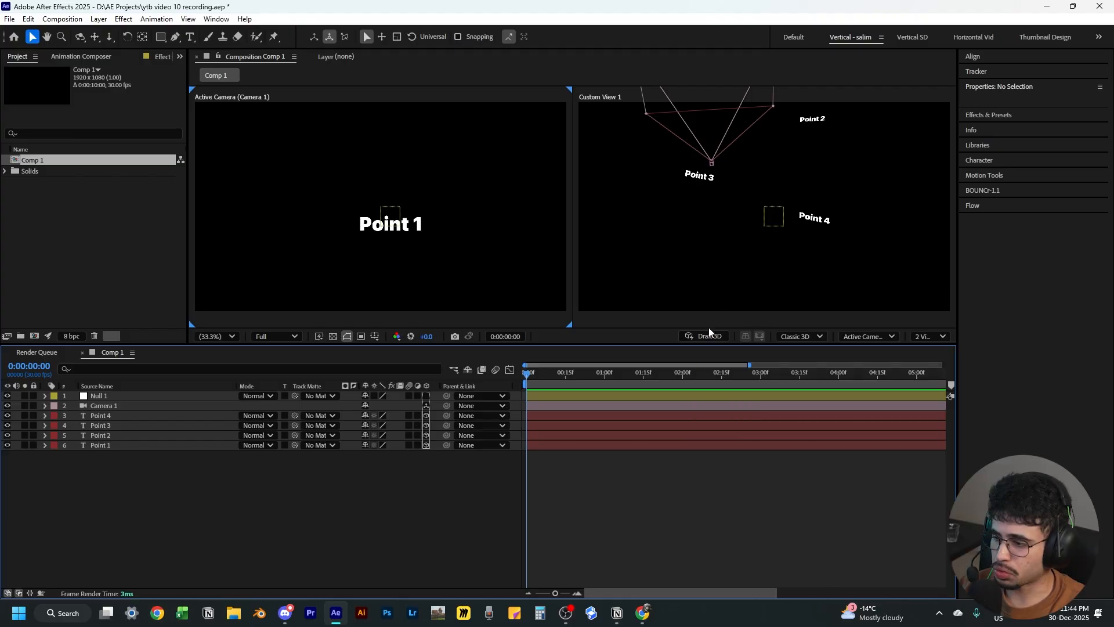
Make the Null 1 layer a 3D layer
click(99, 396)
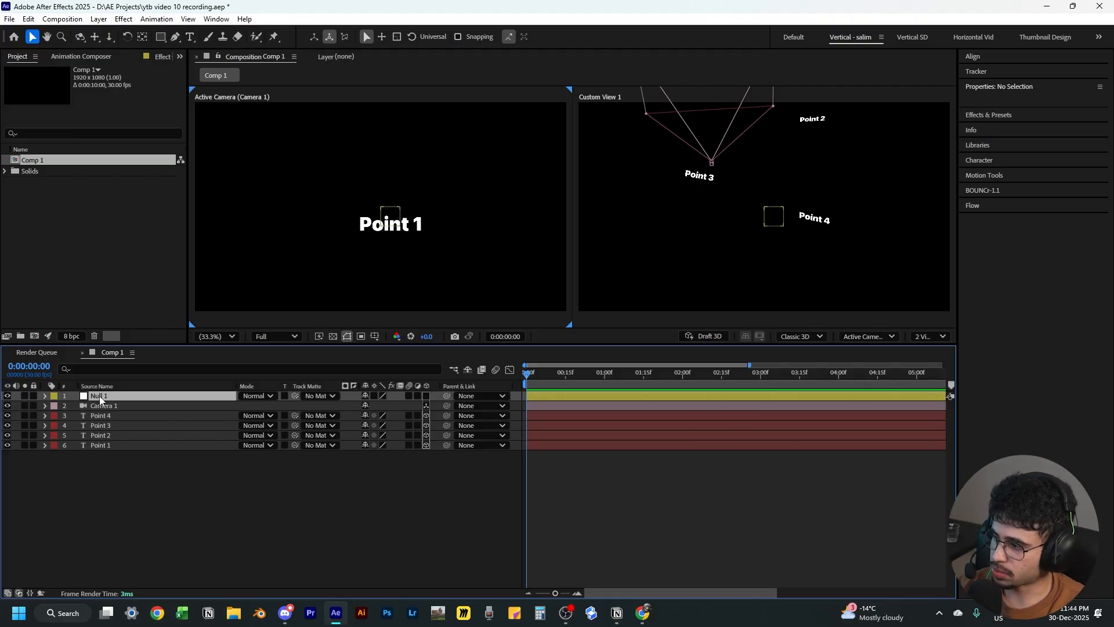
click(426, 395)
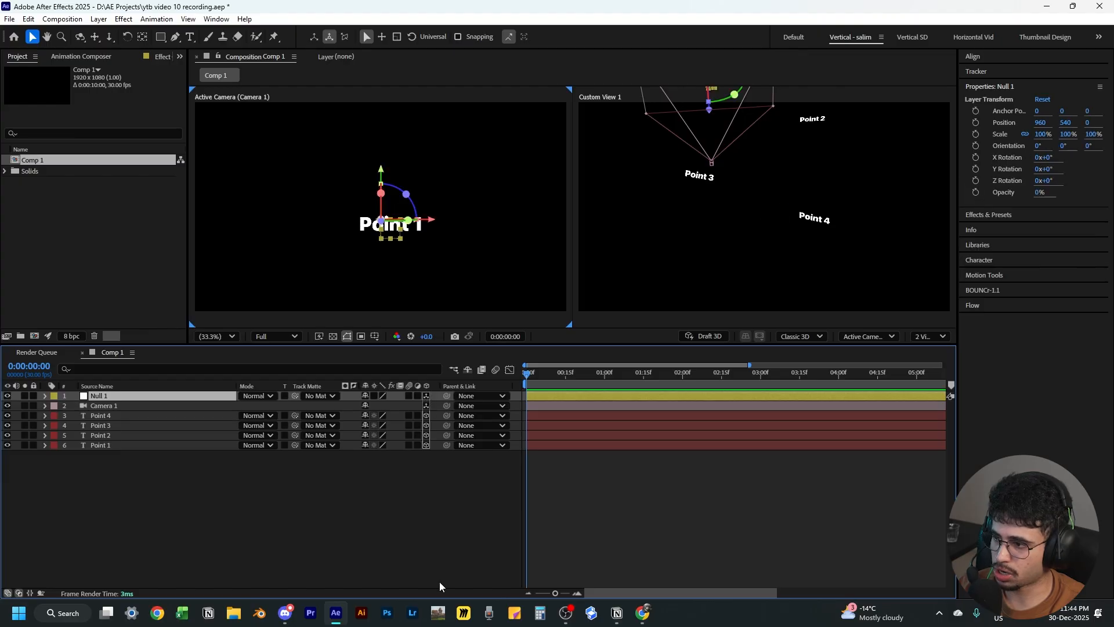
click(346, 484)
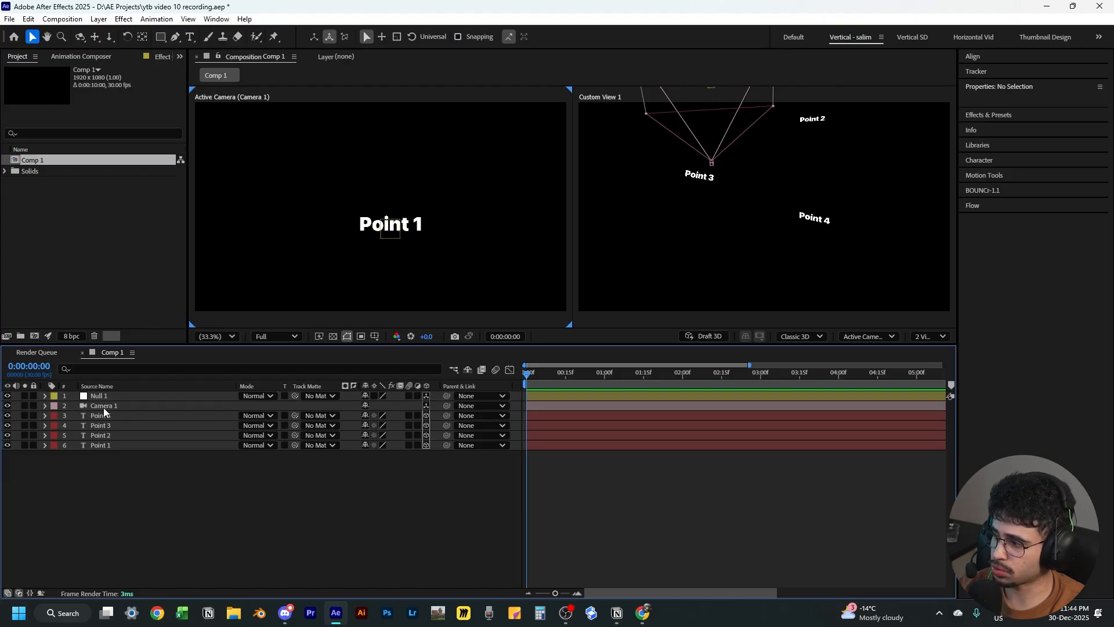
Parent the Camera 1 layer to Null 1
click(101, 406)
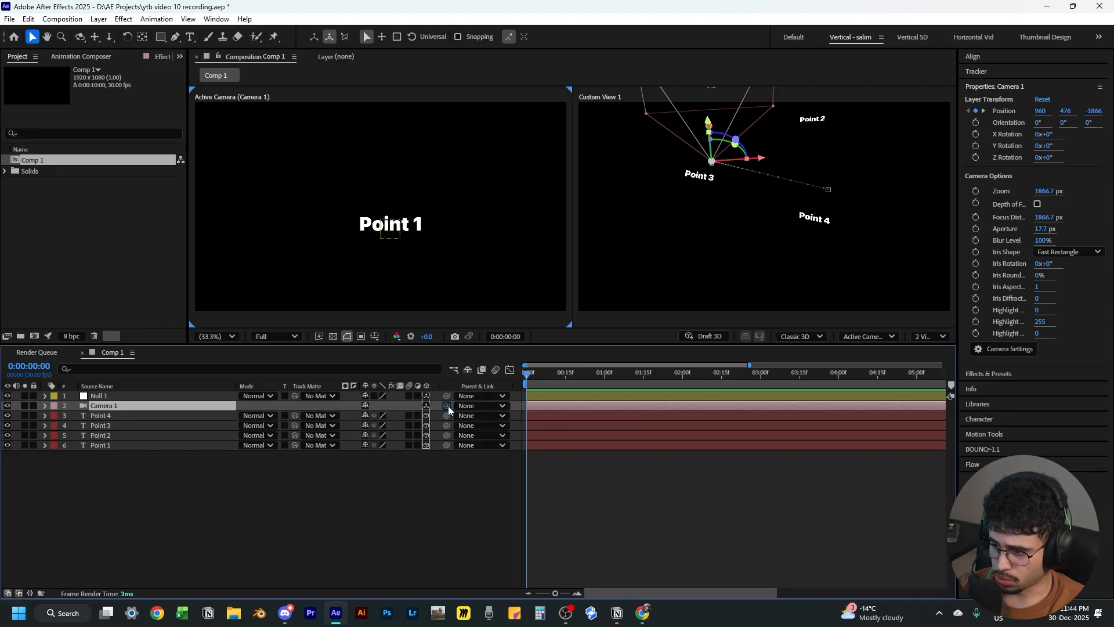
drag(448, 406, 95, 394)
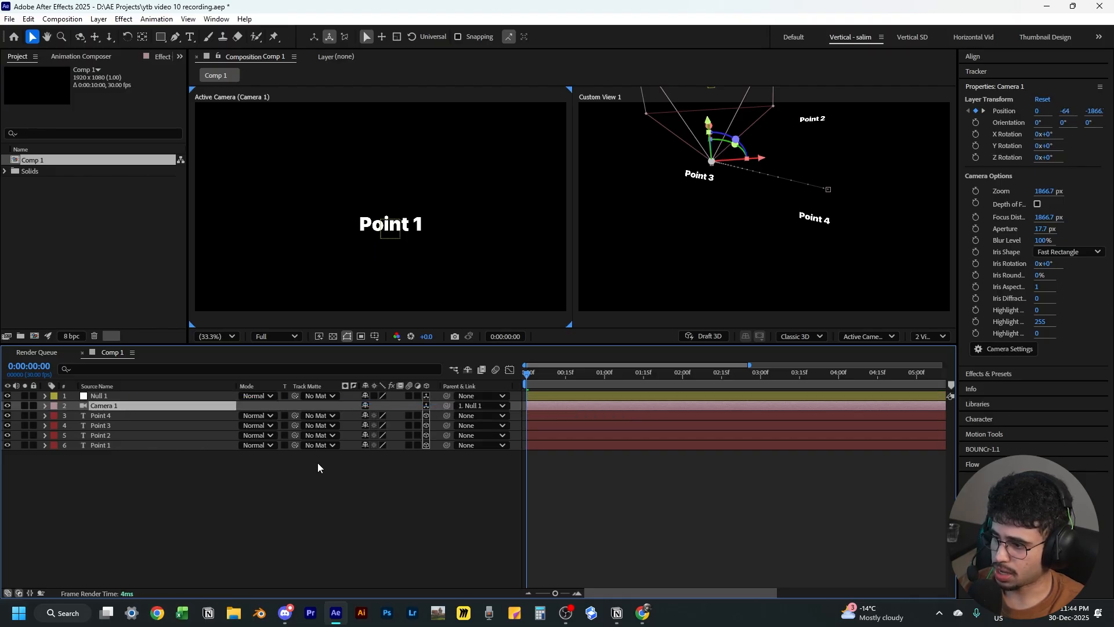
click(466, 406)
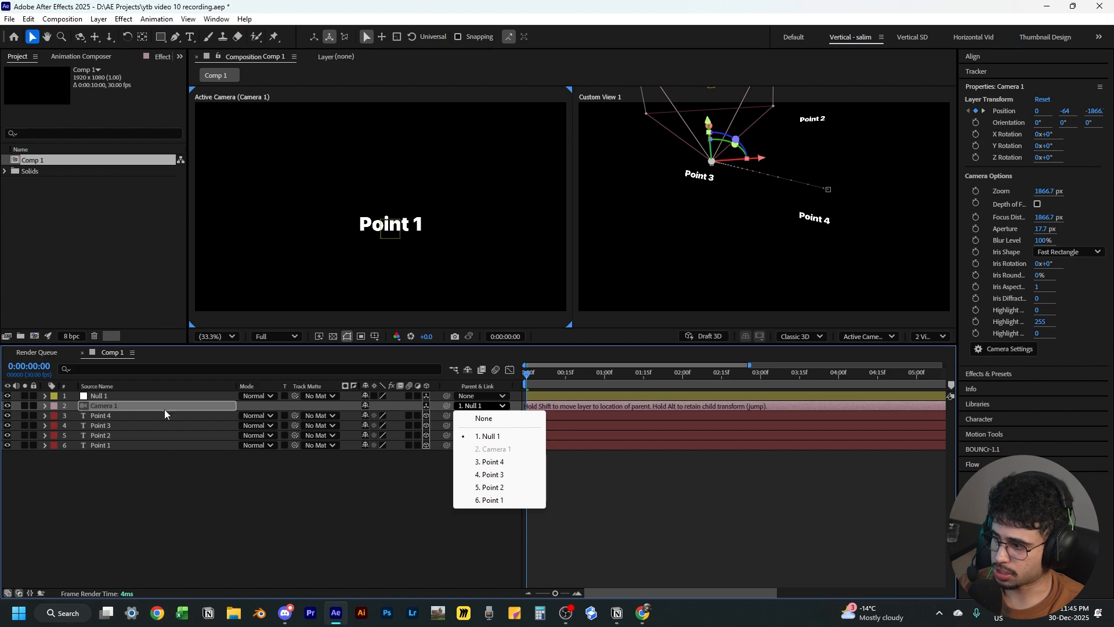
click(375, 483)
click(581, 407)
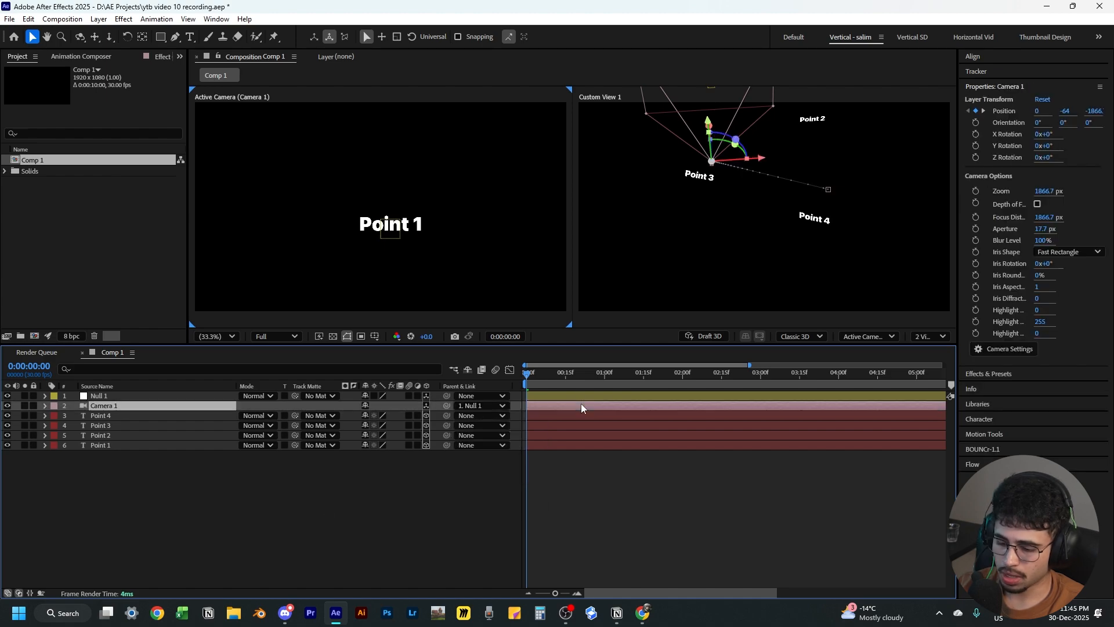
Show the camera and Null 1 Position properties and add a Null 1 Position keyframe at 0:00:00:24
key(p)
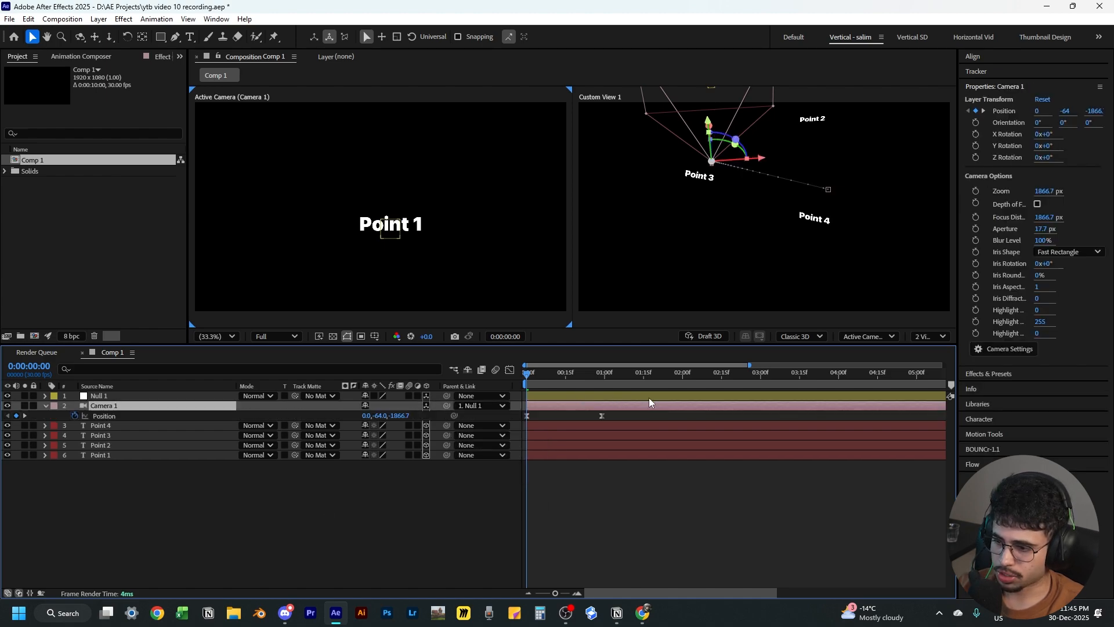
click(583, 397)
drag(557, 378, 578, 414)
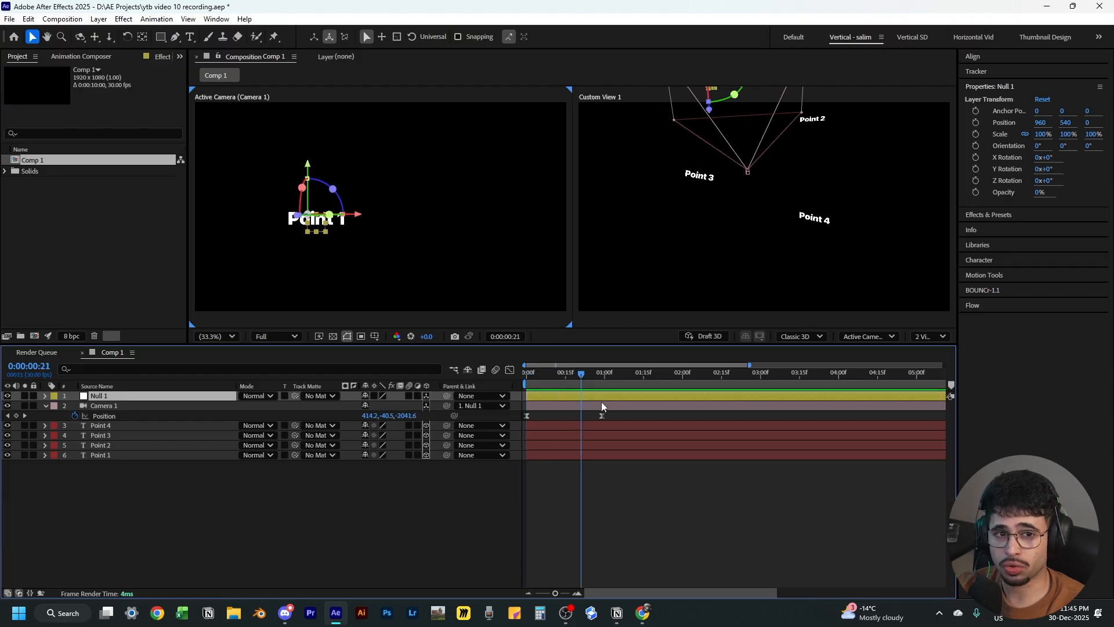
click(588, 376)
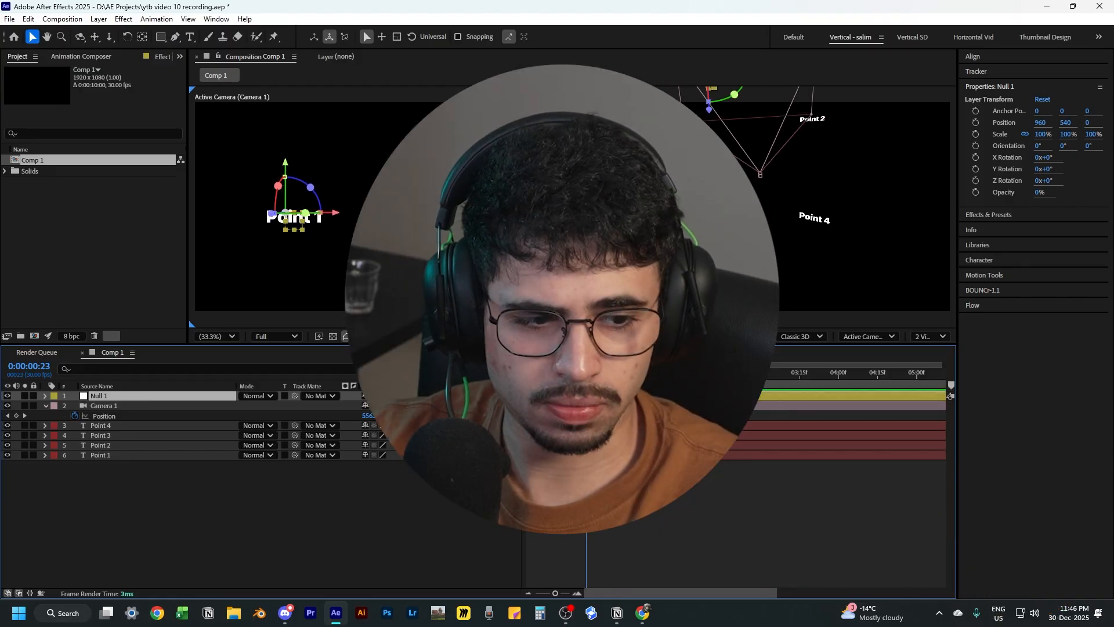
drag(589, 374, 578, 393)
key(p)
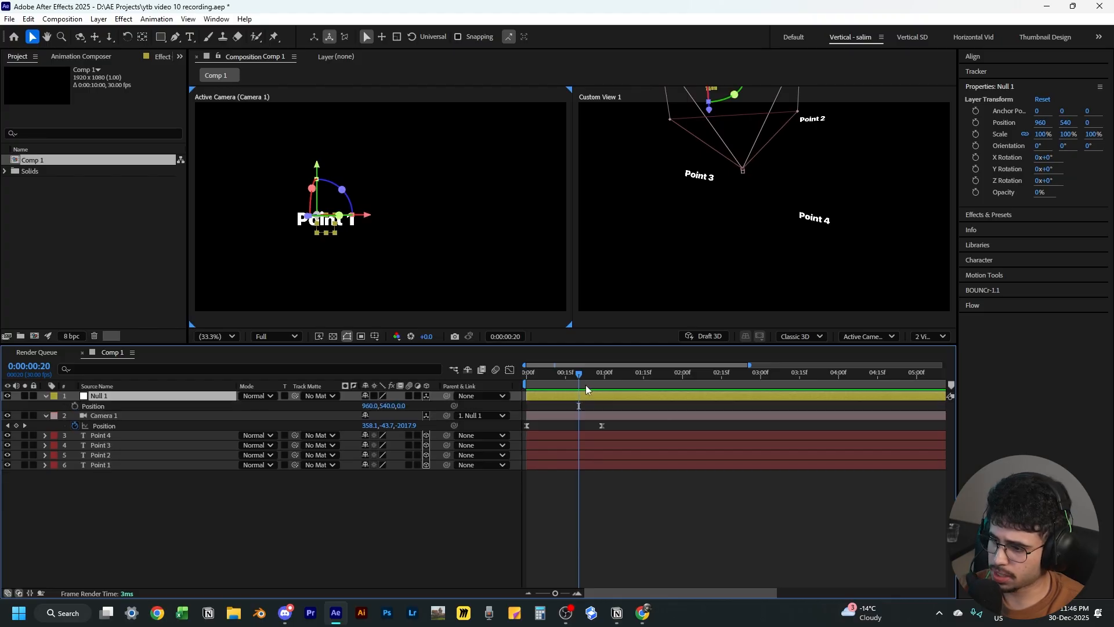
drag(584, 379, 592, 374)
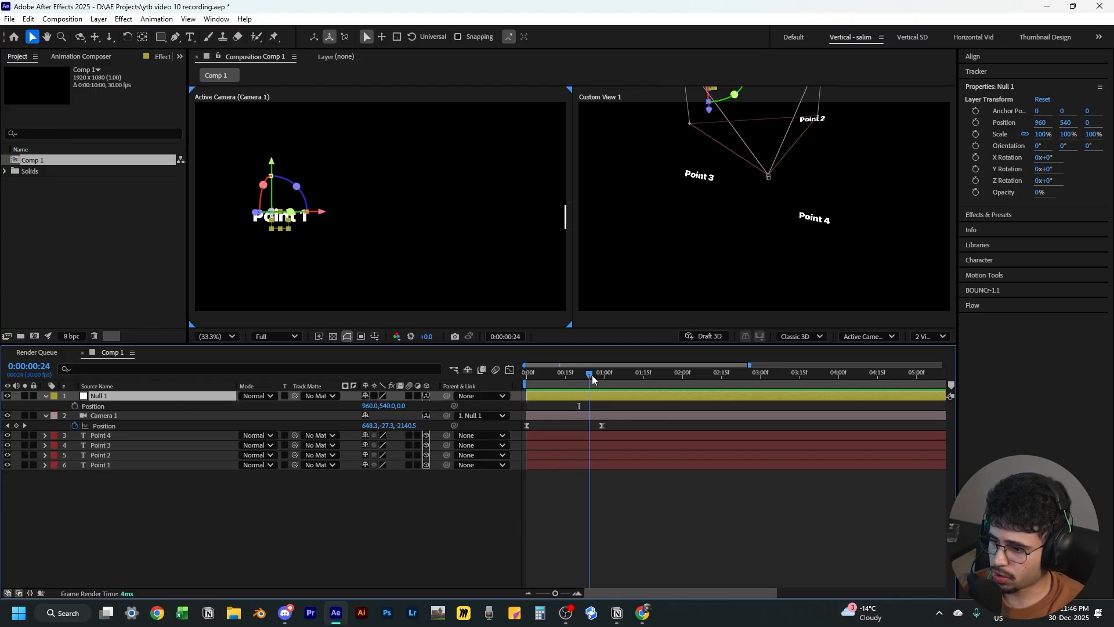
click(602, 425)
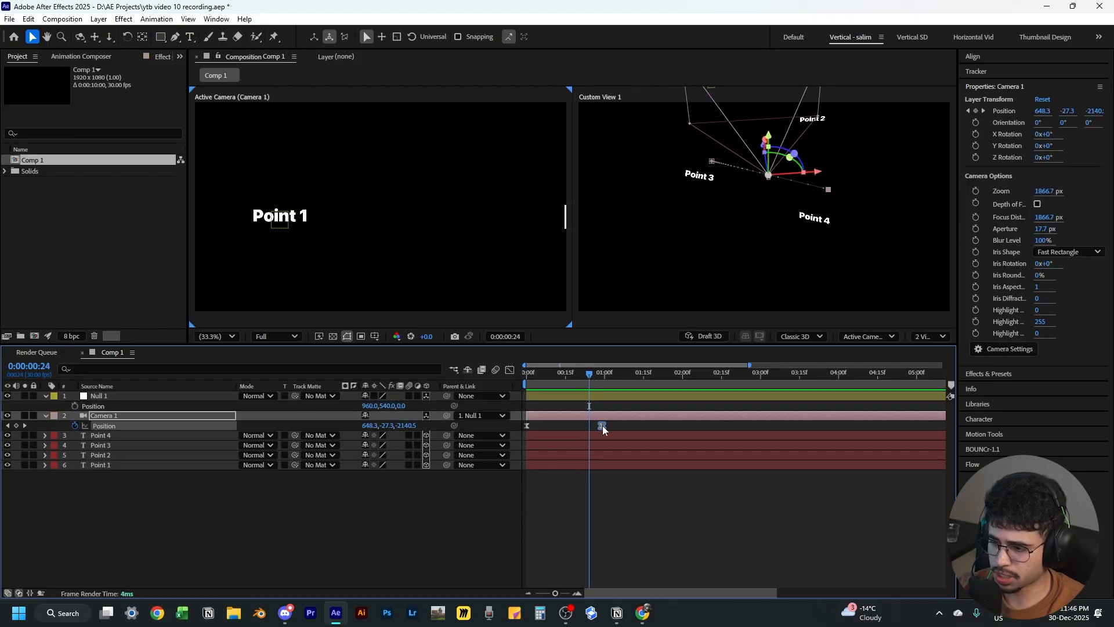
click(75, 406)
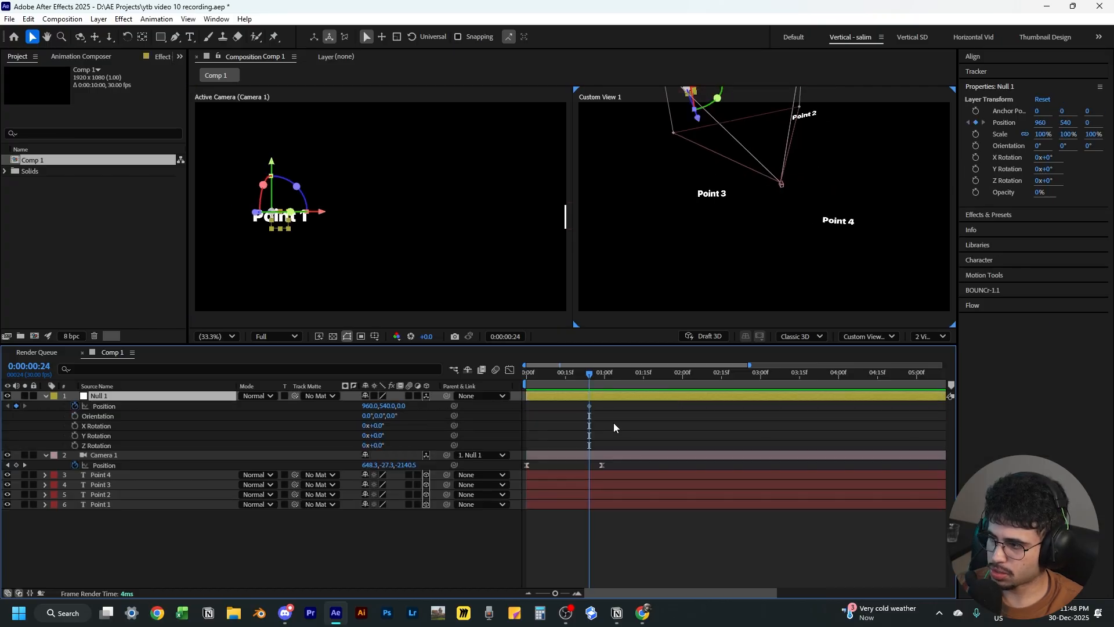
At 0:00:01:15, shift Null 1's position to create a second Position keyframe
click(614, 423)
drag(591, 374, 644, 382)
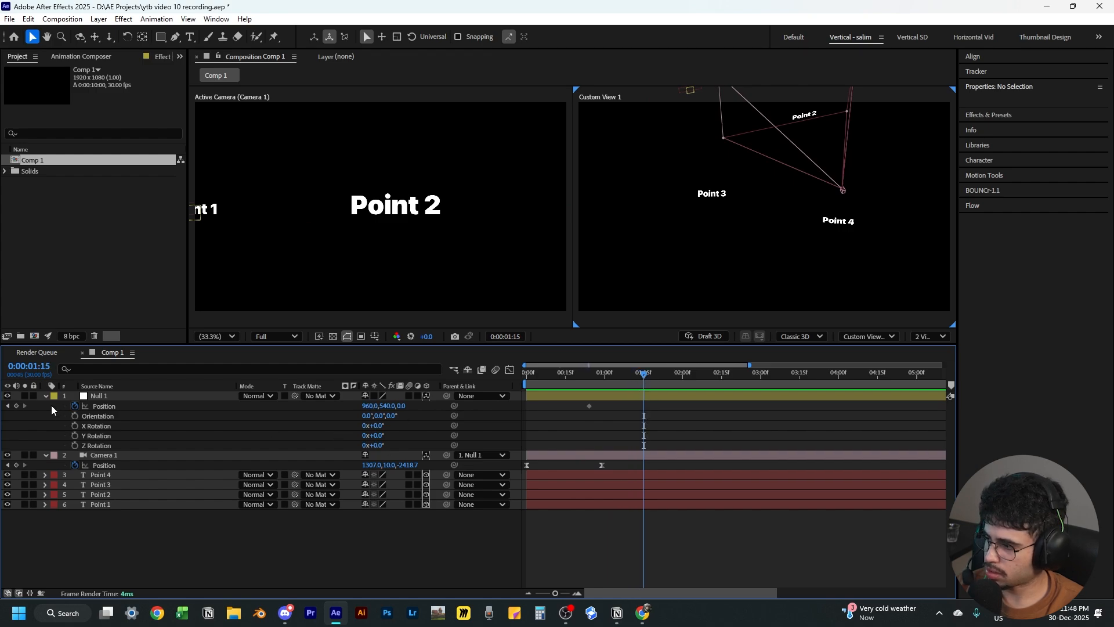
drag(378, 406, 2, 441)
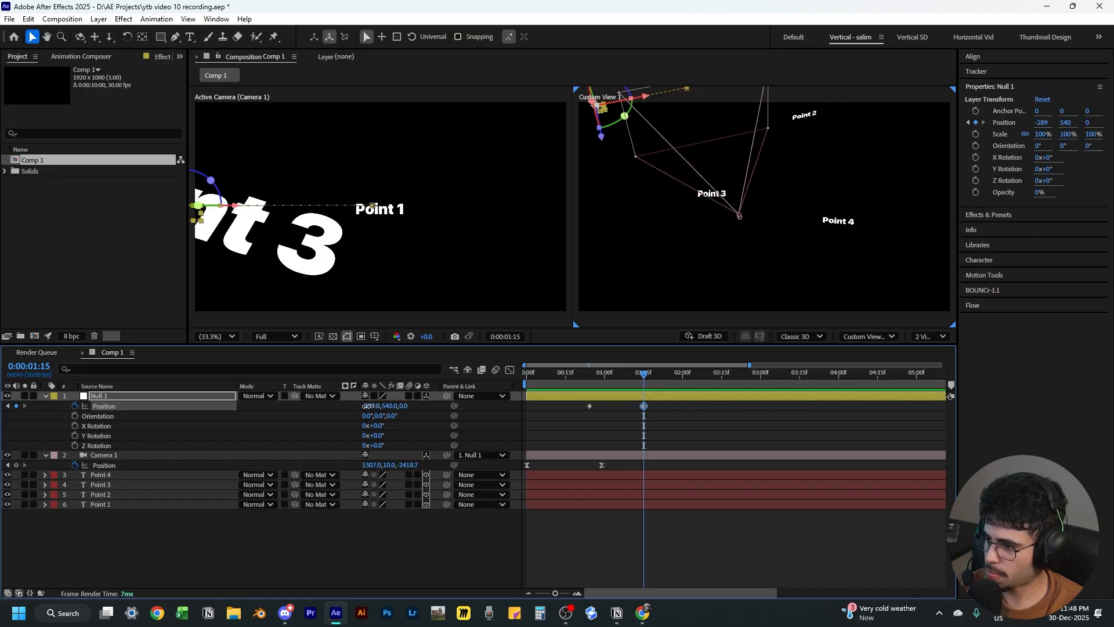
drag(366, 406, 321, 408)
drag(402, 406, 307, 424)
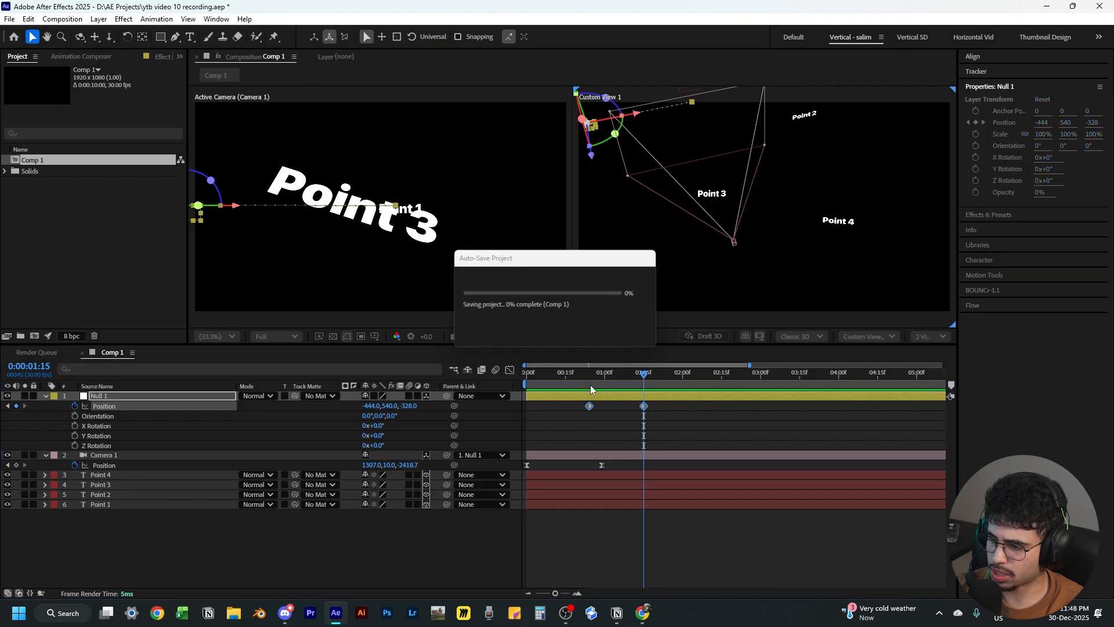
click(611, 419)
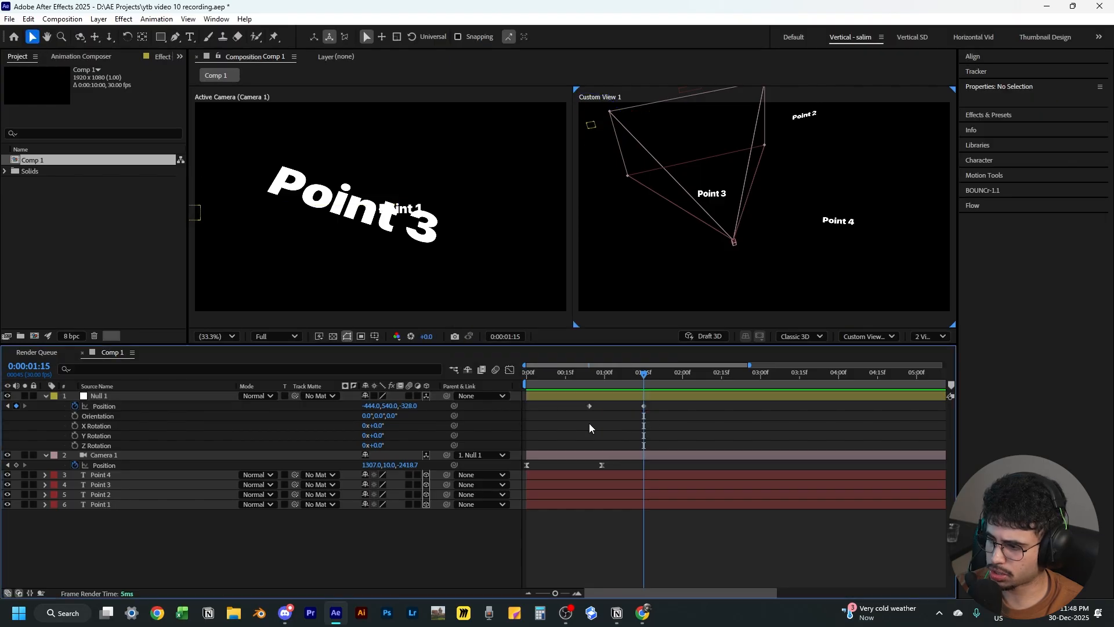
Return to the first Null keyframe and start keyframing Orientation, X Rotation, Y Rotation and Z Rotation there
click(8, 406)
click(25, 407)
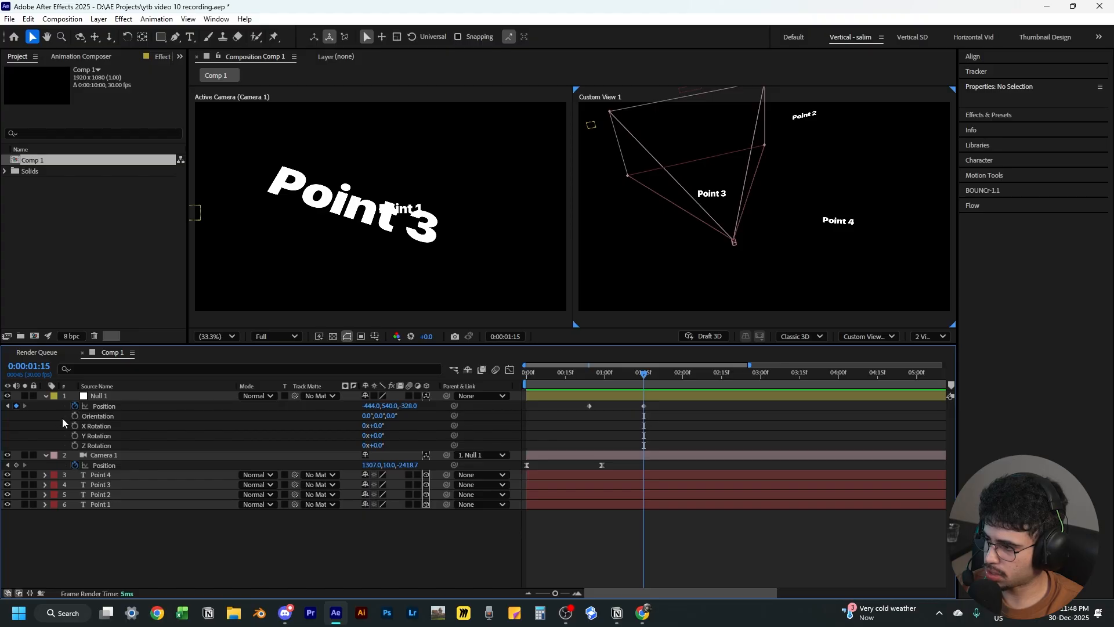
click(8, 406)
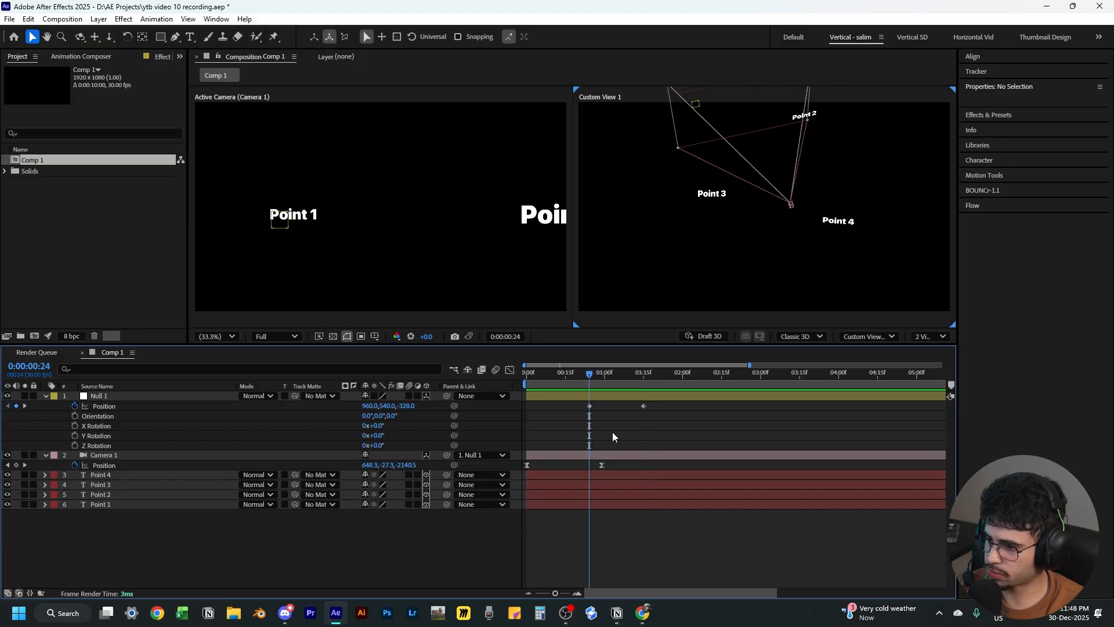
click(589, 406)
click(75, 416)
click(75, 426)
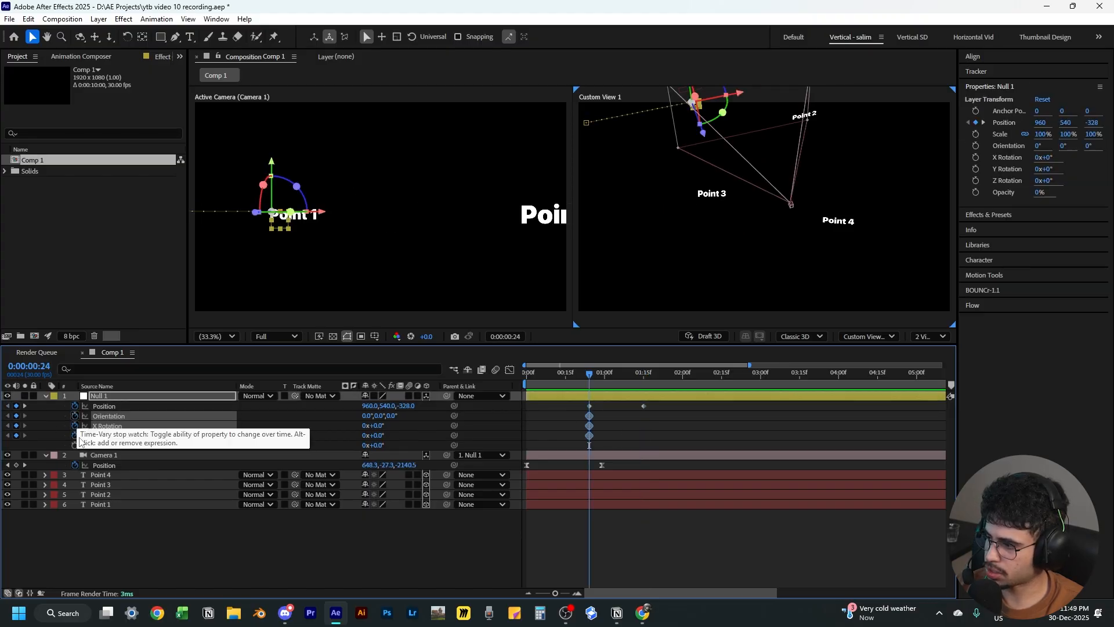
click(75, 436)
click(74, 446)
Add Orientation and X, Y, Z Rotation keyframes for Null 1 at 0:00:01:15
click(645, 378)
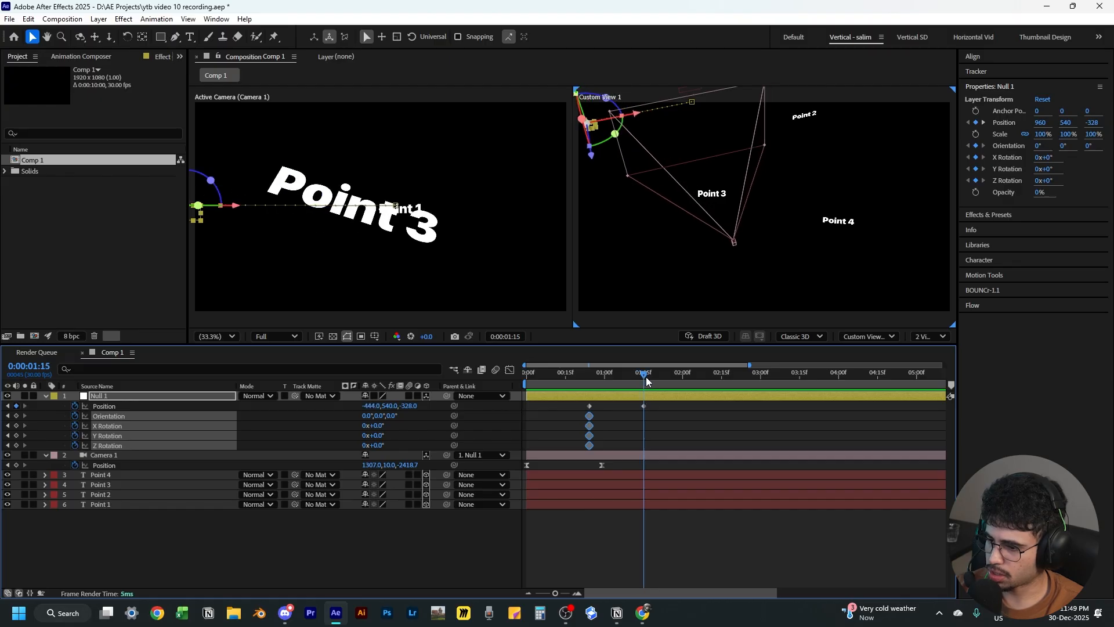
click(644, 406)
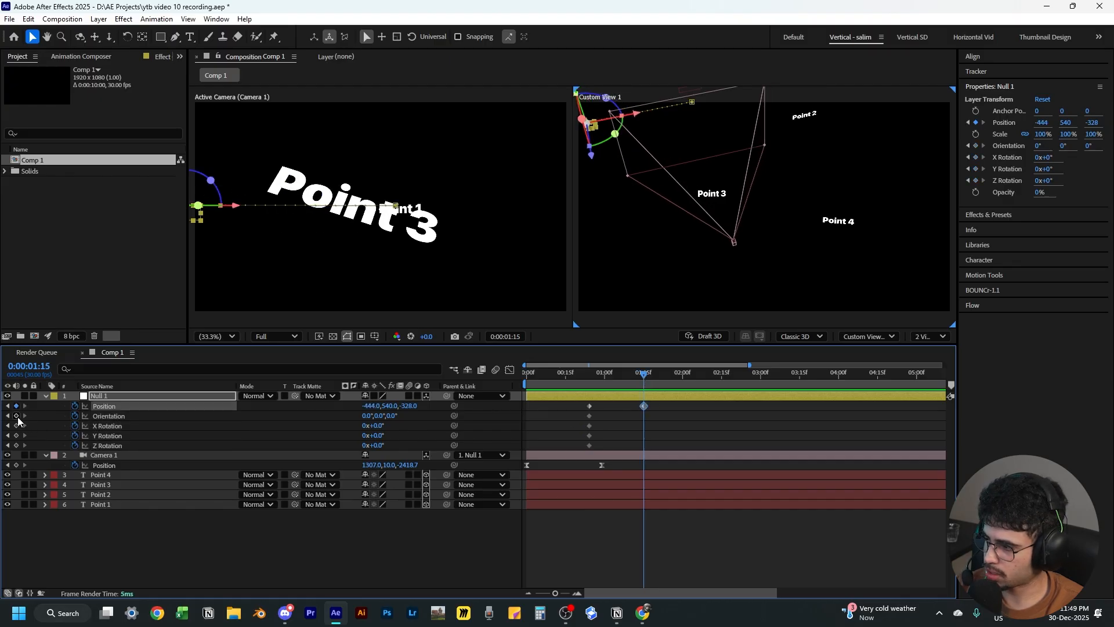
drag(16, 415, 16, 446)
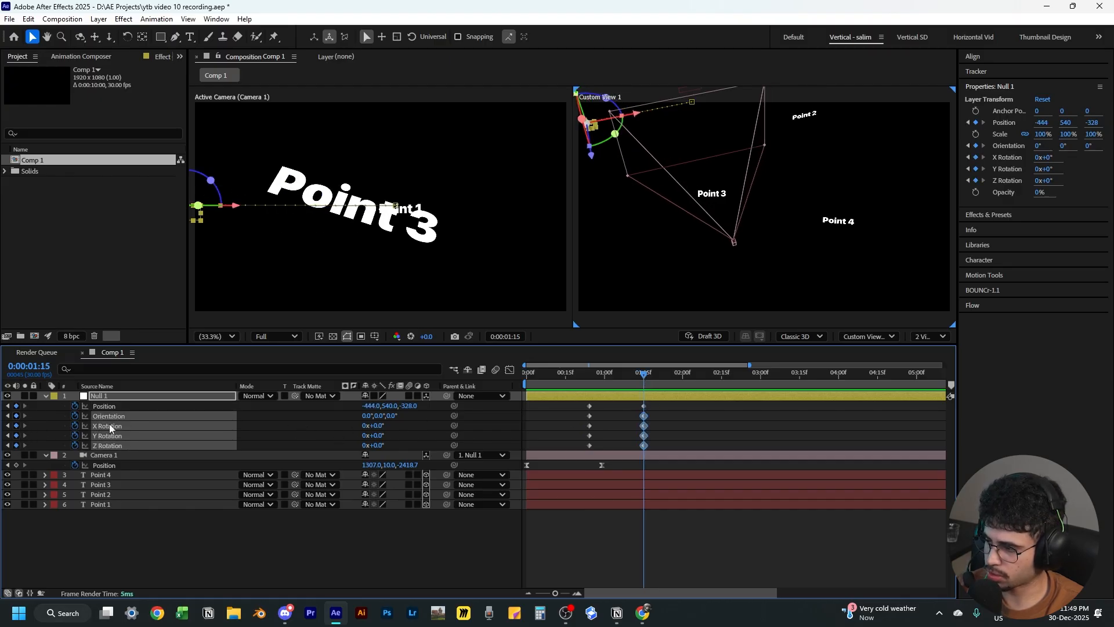
click(594, 434)
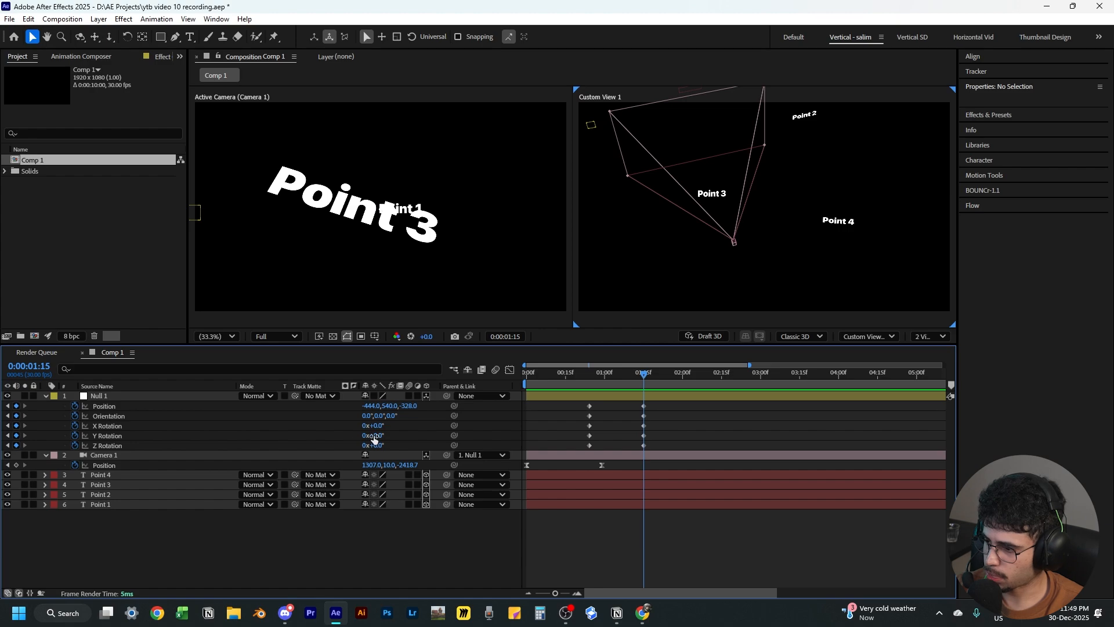
Adjust Null 1's position and rotations at 0:00:01:15 to frame Point 3: about -693, 1204, -613; X -37°, Y -8°, Z 14°
mouse_move(374, 436)
mouse_down()
mouse_move(363, 436)
mouse_move(384, 429)
mouse_move(366, 429)
mouse_move(392, 445)
mouse_move(366, 428)
mouse_move(390, 445)
mouse_up()
click(376, 427)
drag(371, 406, 416, 405)
drag(378, 446, 371, 445)
drag(374, 425, 380, 421)
drag(552, 441, 548, 441)
drag(378, 446, 384, 446)
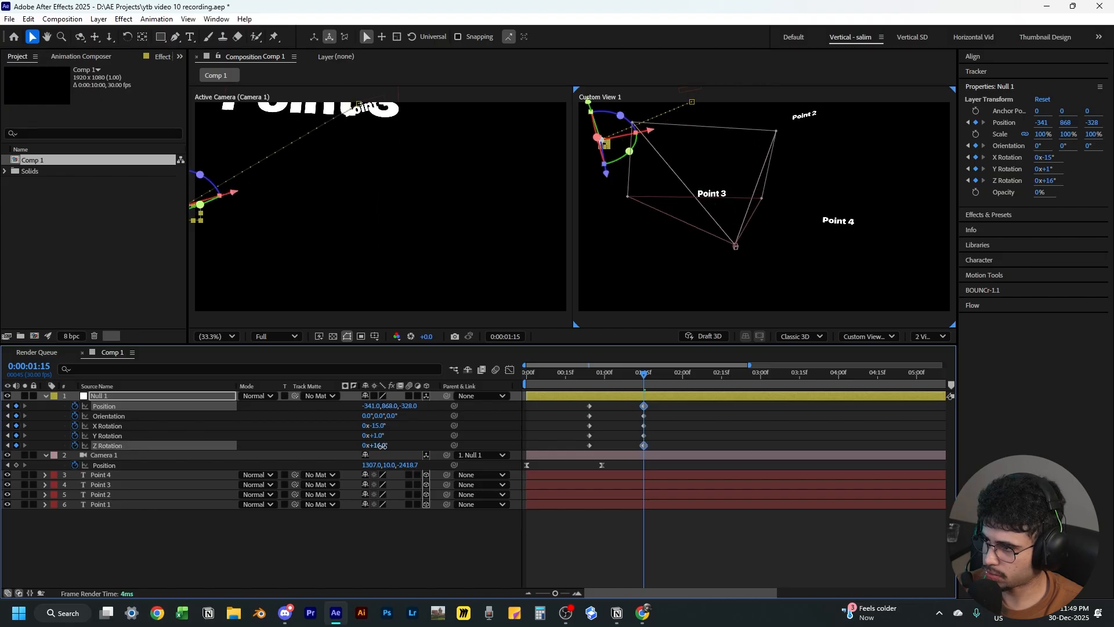
drag(371, 407, 324, 408)
drag(409, 407, 828, 476)
drag(412, 406, 294, 431)
drag(371, 407, 345, 406)
drag(389, 406, 339, 390)
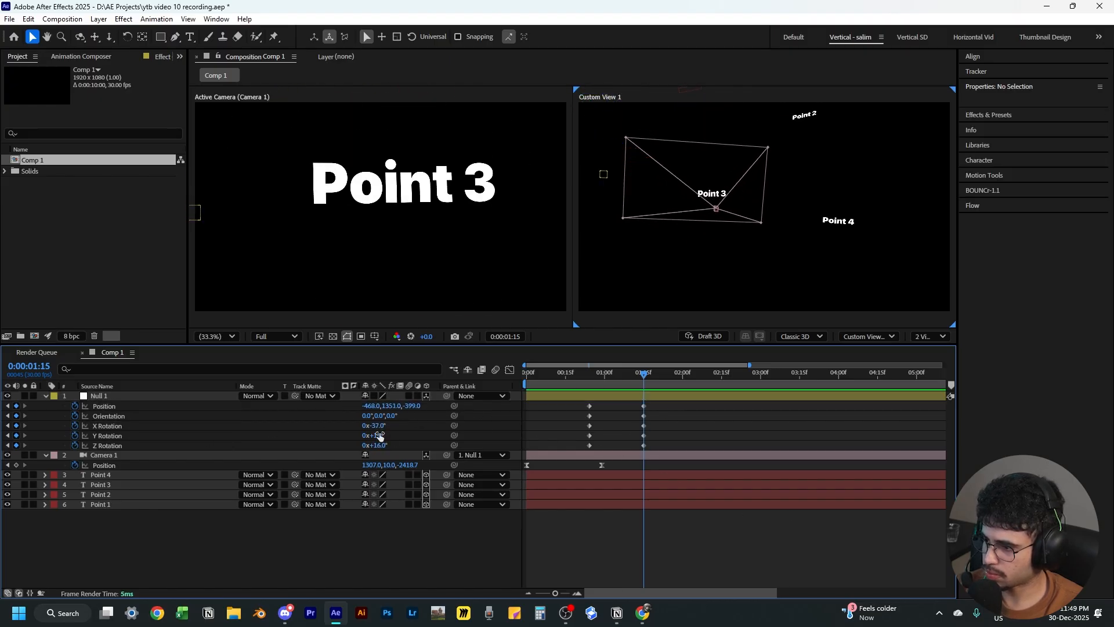
mouse_move(378, 436)
mouse_down()
mouse_move(243, 407)
mouse_move(376, 436)
mouse_up()
drag(378, 446, 377, 446)
drag(410, 406, 329, 425)
drag(389, 406, 338, 406)
drag(371, 406, 347, 406)
drag(410, 406, 366, 413)
drag(390, 407, 358, 406)
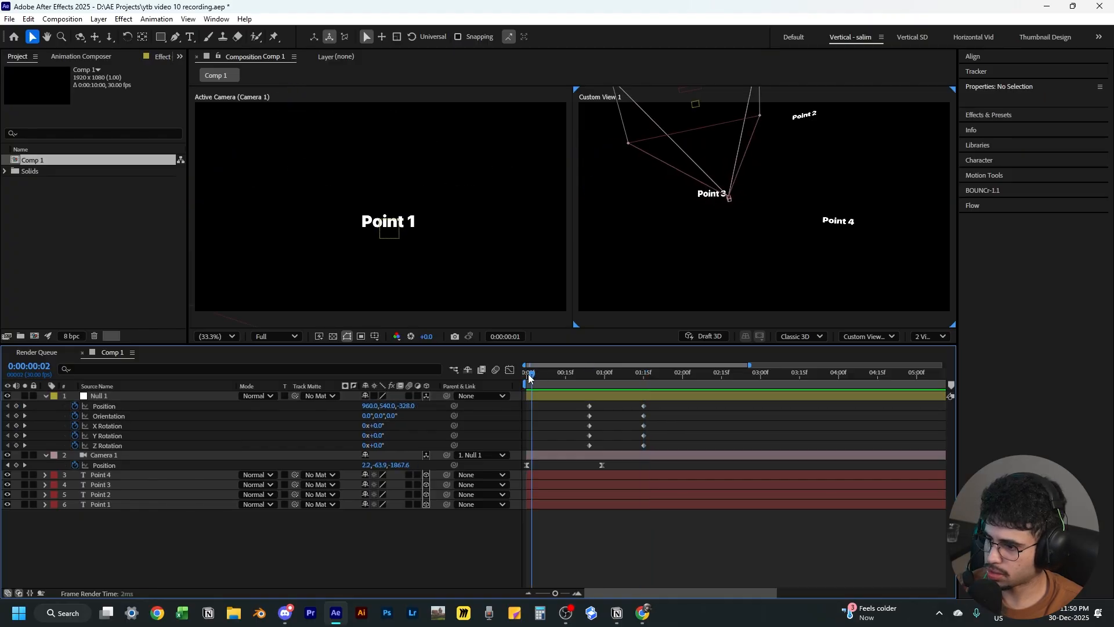
Select the camera's Position keyframes and reshape their ease in the speed graph
drag(531, 378, 587, 377)
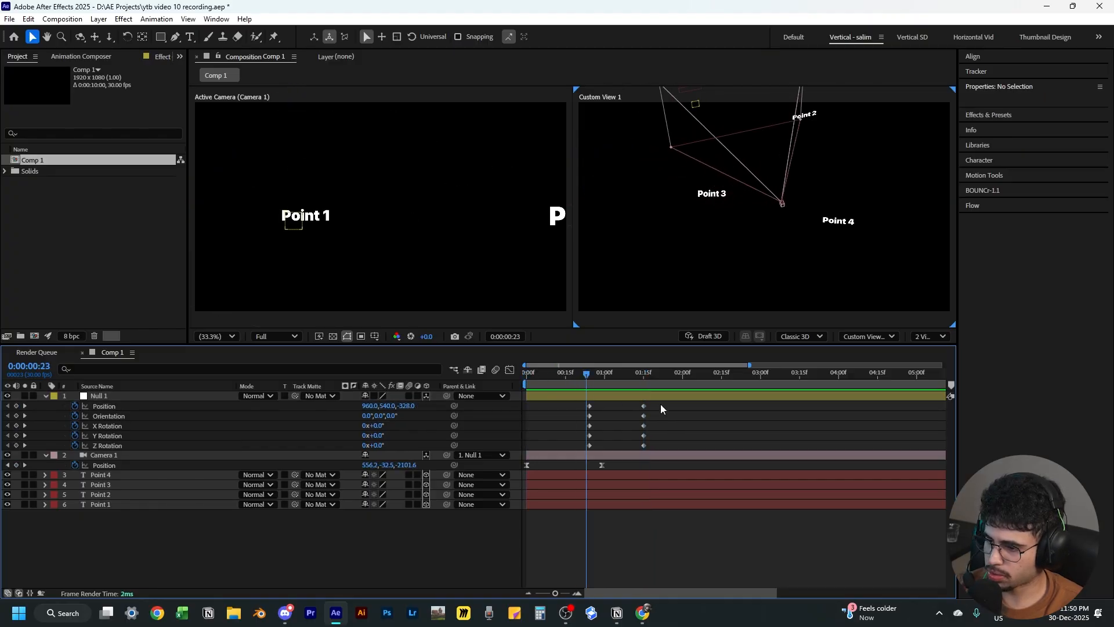
drag(661, 405, 612, 466)
click(613, 462)
click(510, 371)
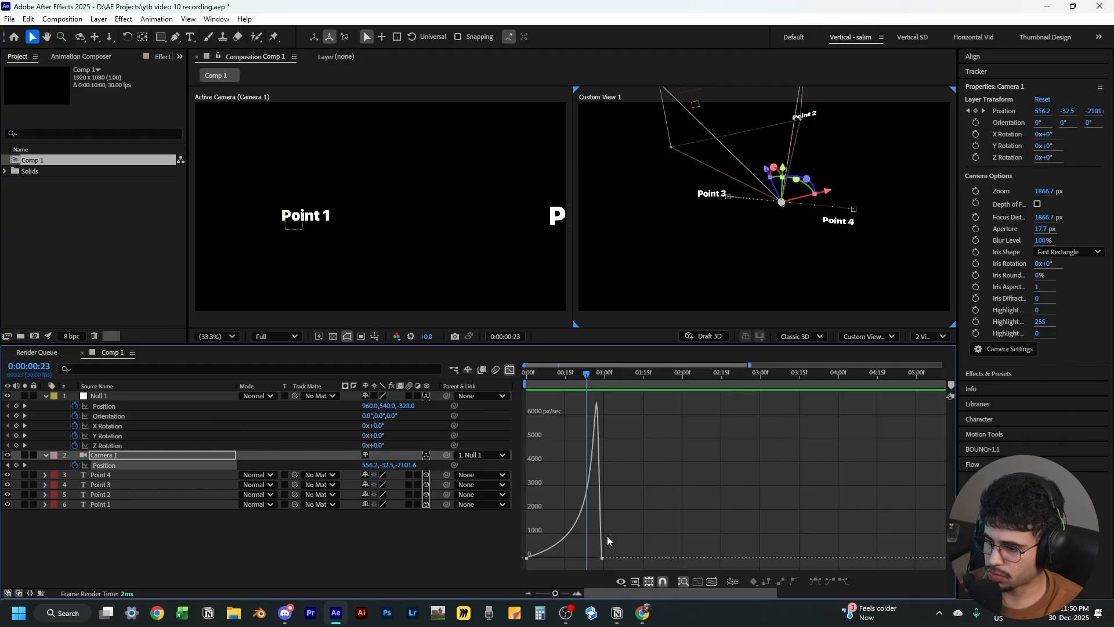
click(530, 558)
mouse_move(563, 559)
mouse_down()
mouse_move(551, 559)
mouse_move(577, 558)
mouse_up()
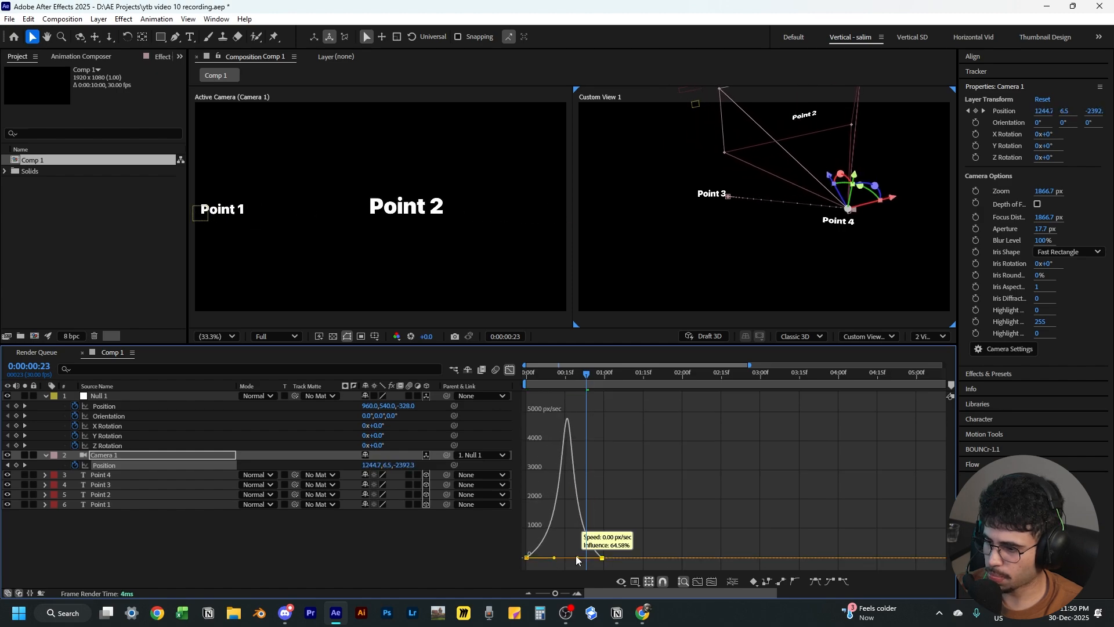
click(509, 370)
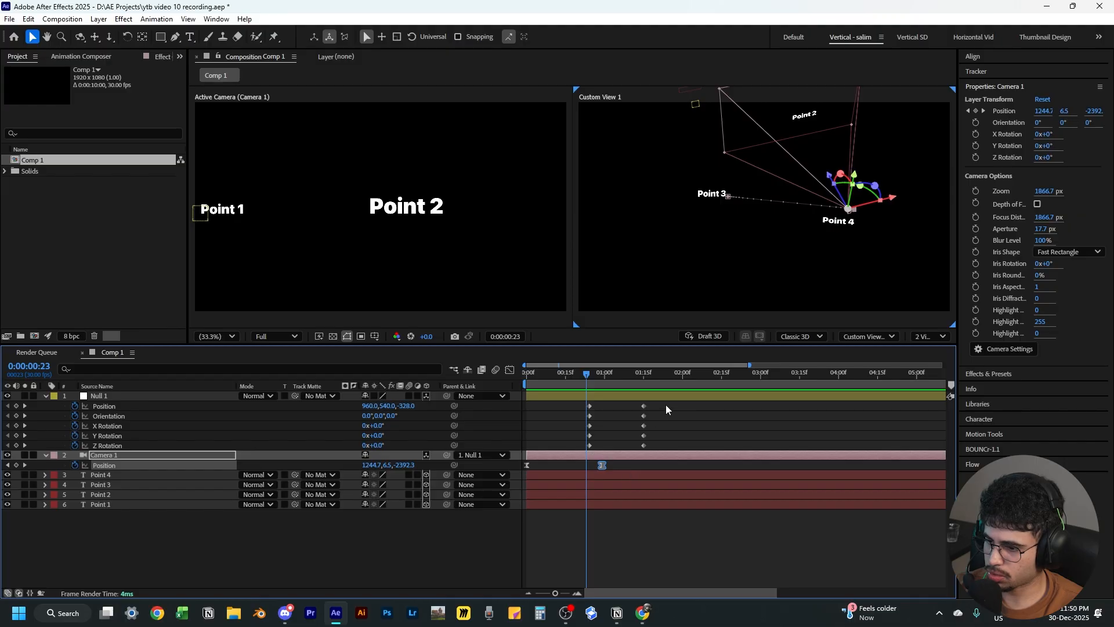
Select all of Null 1's keyframes and apply Easy Ease to them
drag(666, 405, 566, 447)
click(509, 370)
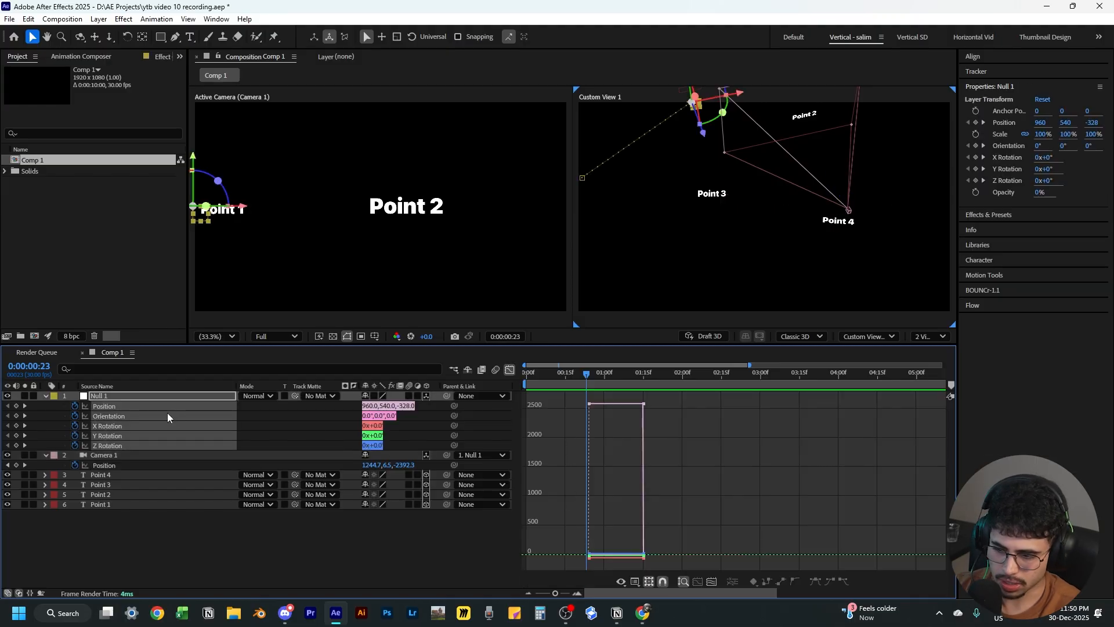
click(509, 370)
drag(668, 406, 575, 443)
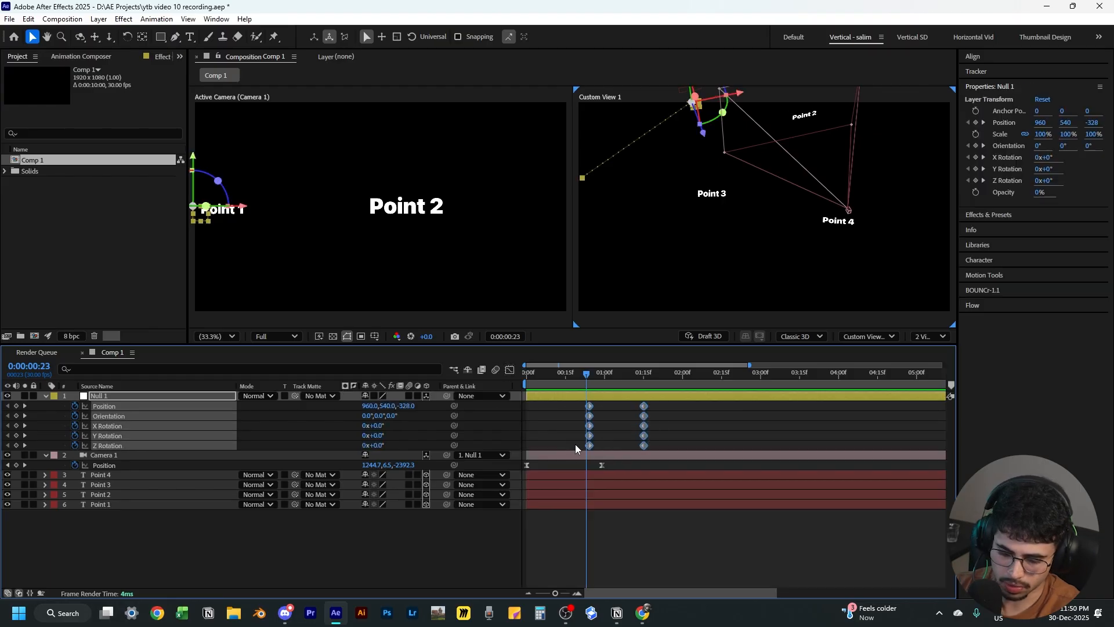
key(F9)
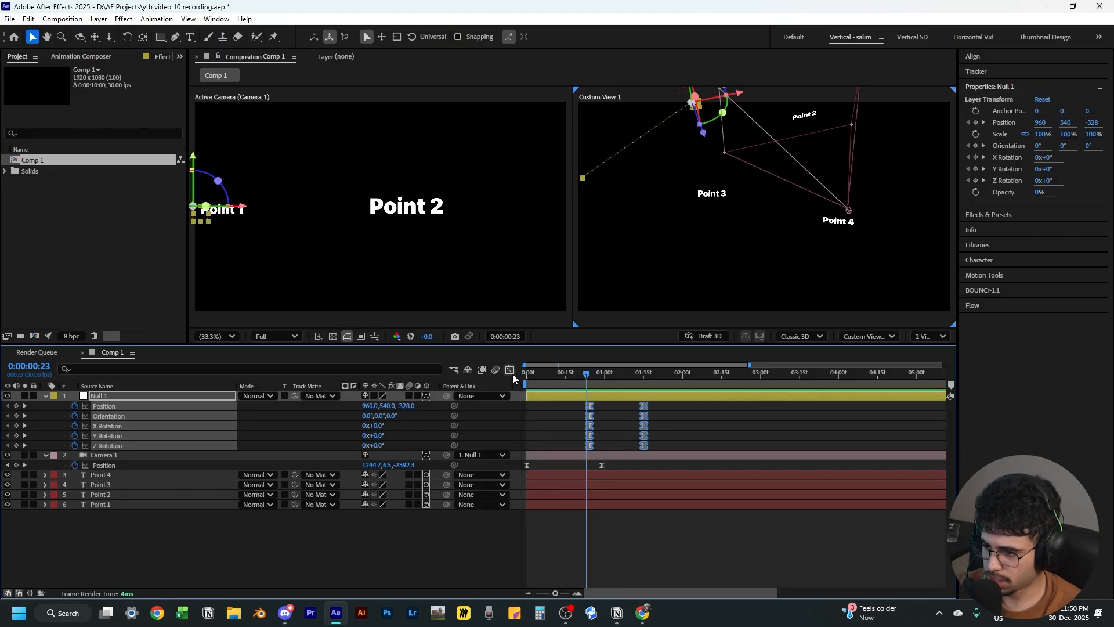
Drag Null 1's keyframe influence handles in the speed graph to sharpen the ease curve
click(509, 370)
drag(562, 537, 636, 595)
scroll(623, 556, up, 2)
drag(615, 556, 656, 553)
drag(817, 538, 701, 538)
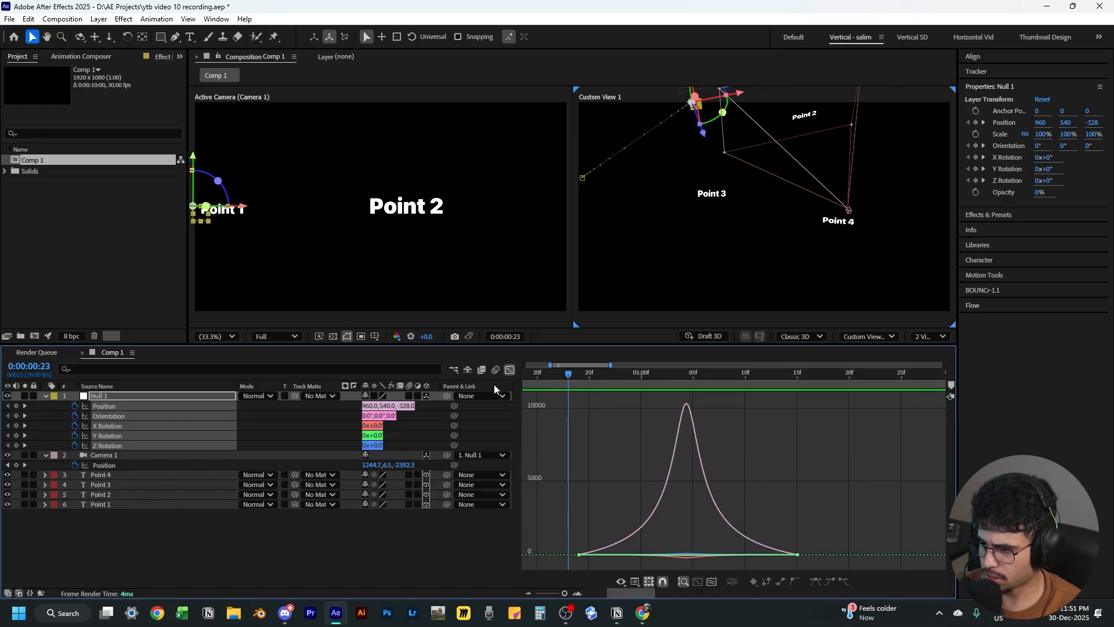
click(510, 371)
scroll(638, 488, down, 3)
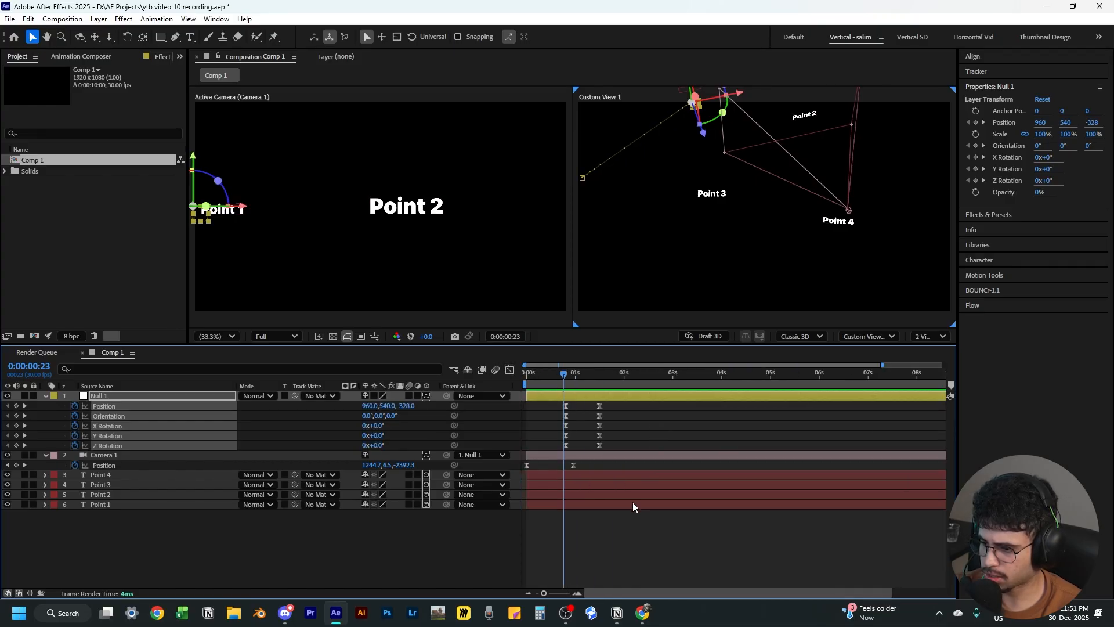
Preview the camera move from the start of the timeline
click(525, 374)
click(610, 544)
key(space)
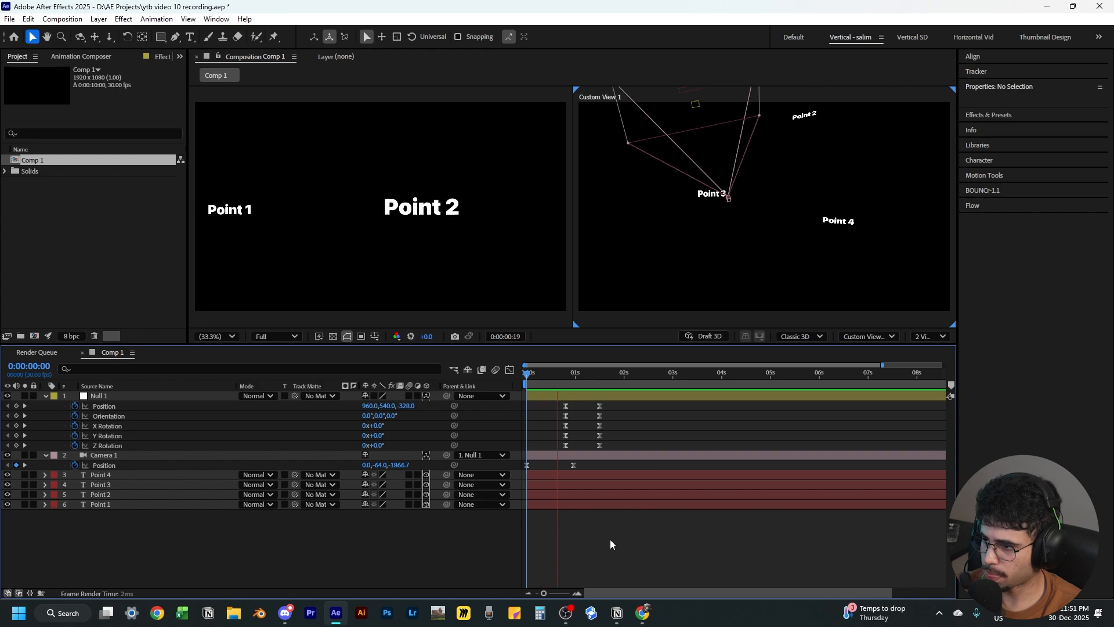
key(space)
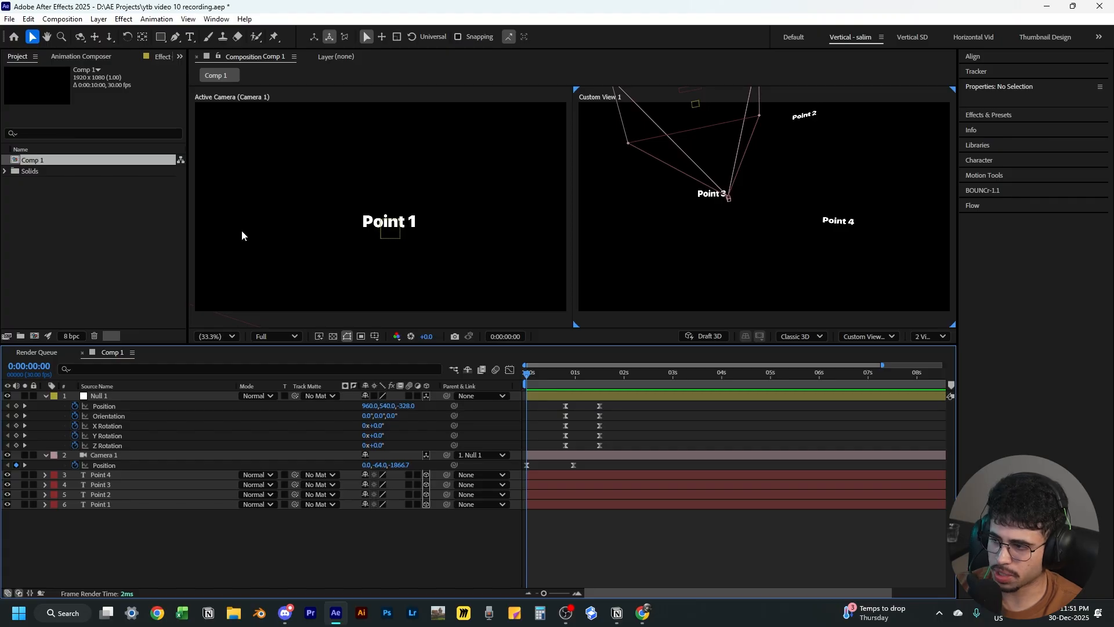
key(space)
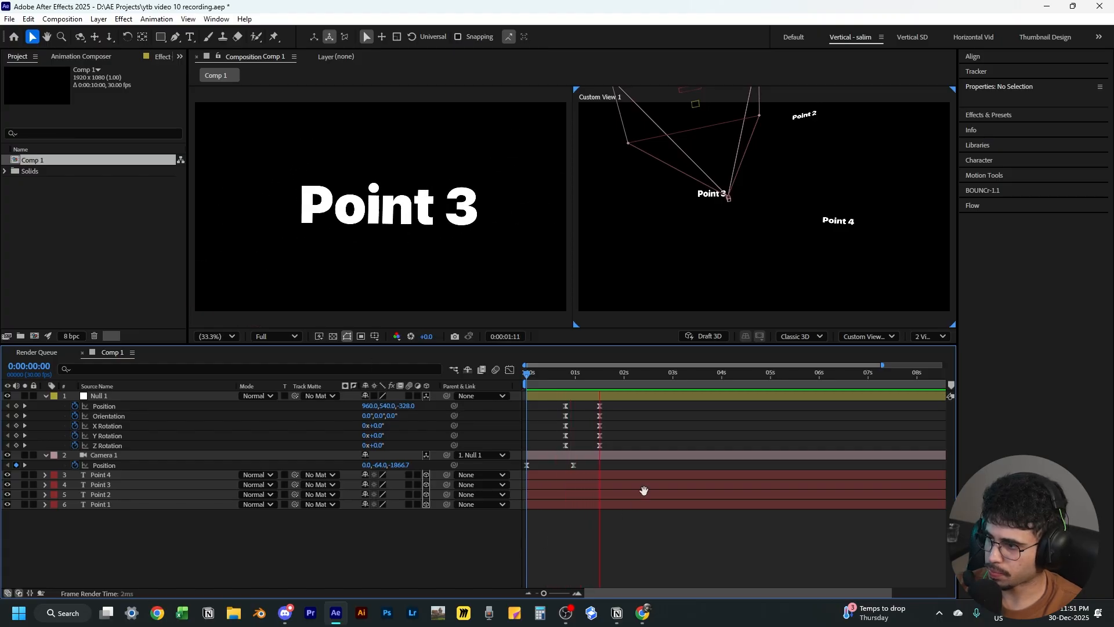
key(space)
Shift Null 1's second set of keyframes slightly later and preview the animation again
drag(607, 401, 604, 444)
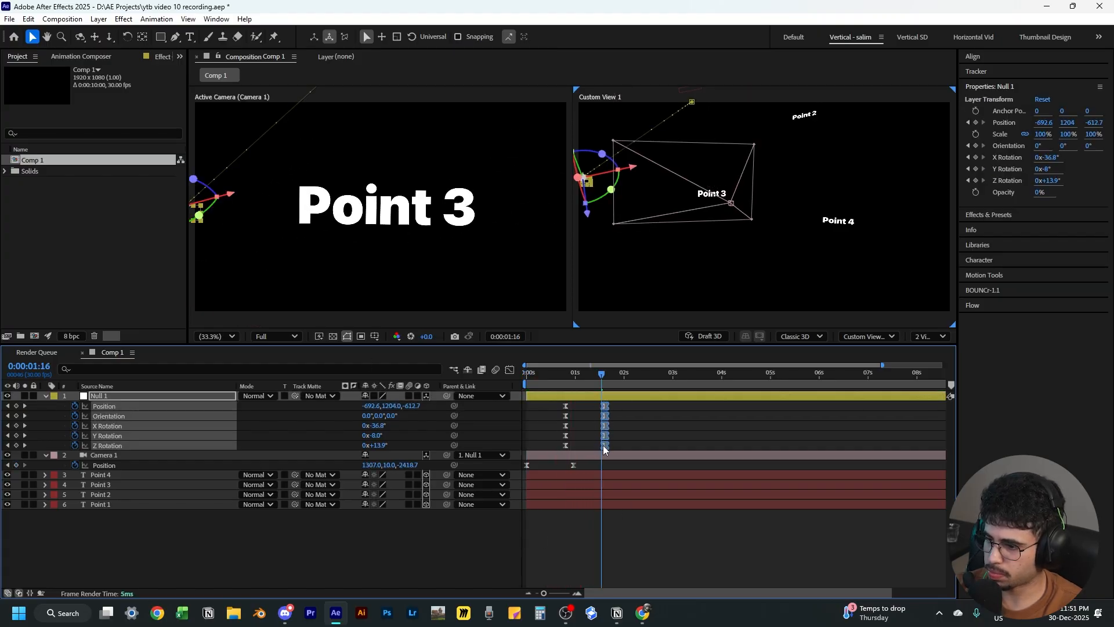
drag(594, 383, 409, 410)
click(600, 535)
key(space)
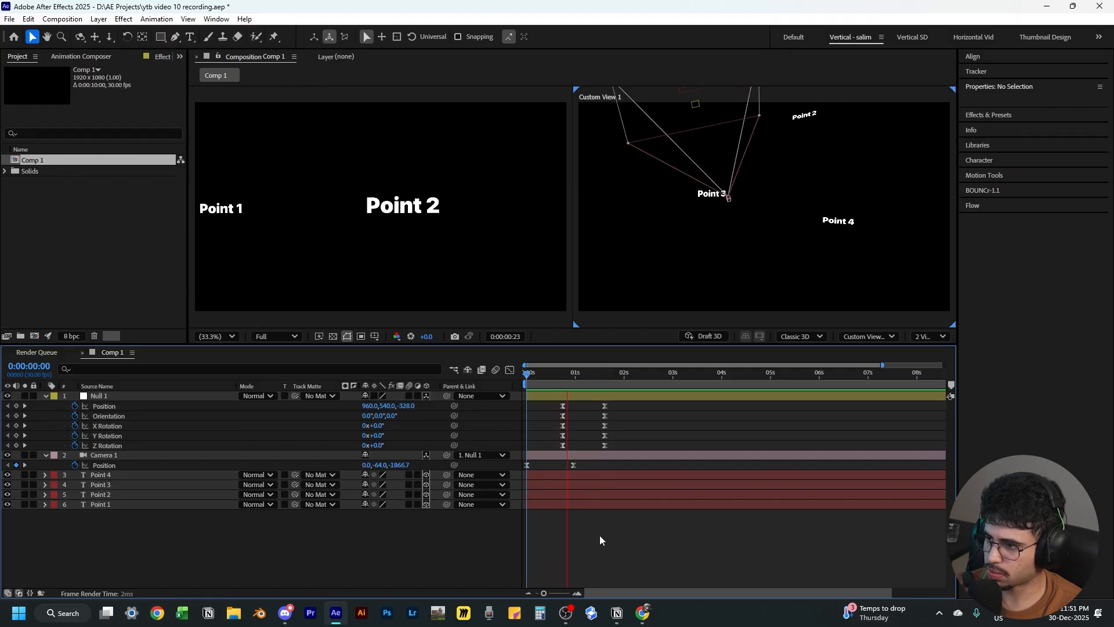
Stop the preview, step forward a few frames, and add a new null object to the composition
key(space)
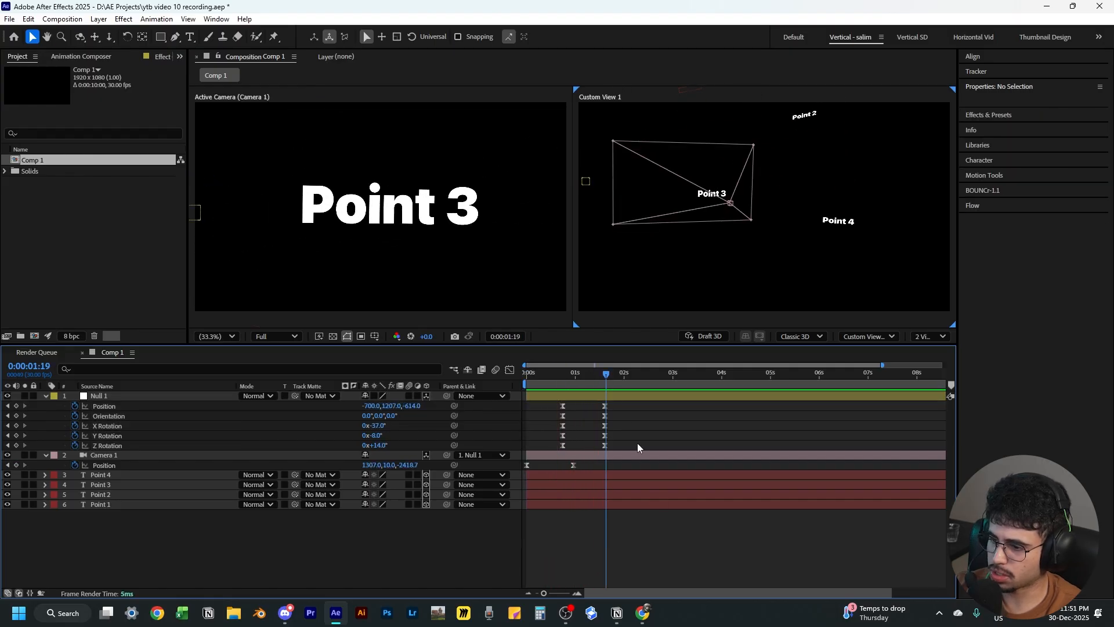
key(Page_Down)
key(Page_Down)
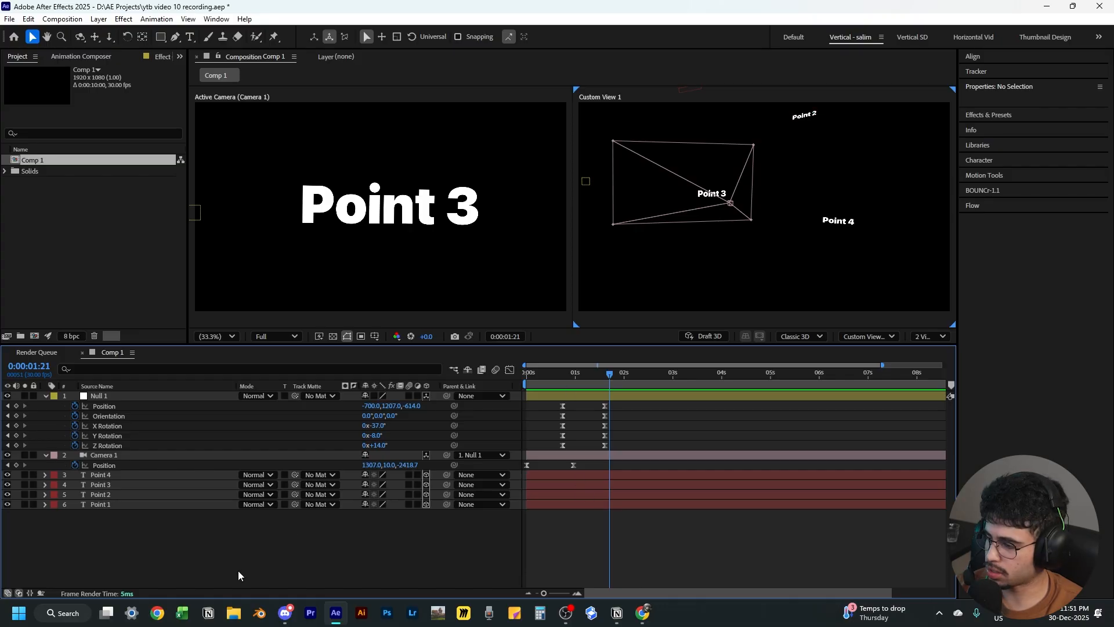
right_click(295, 541)
mouse_move(332, 400)
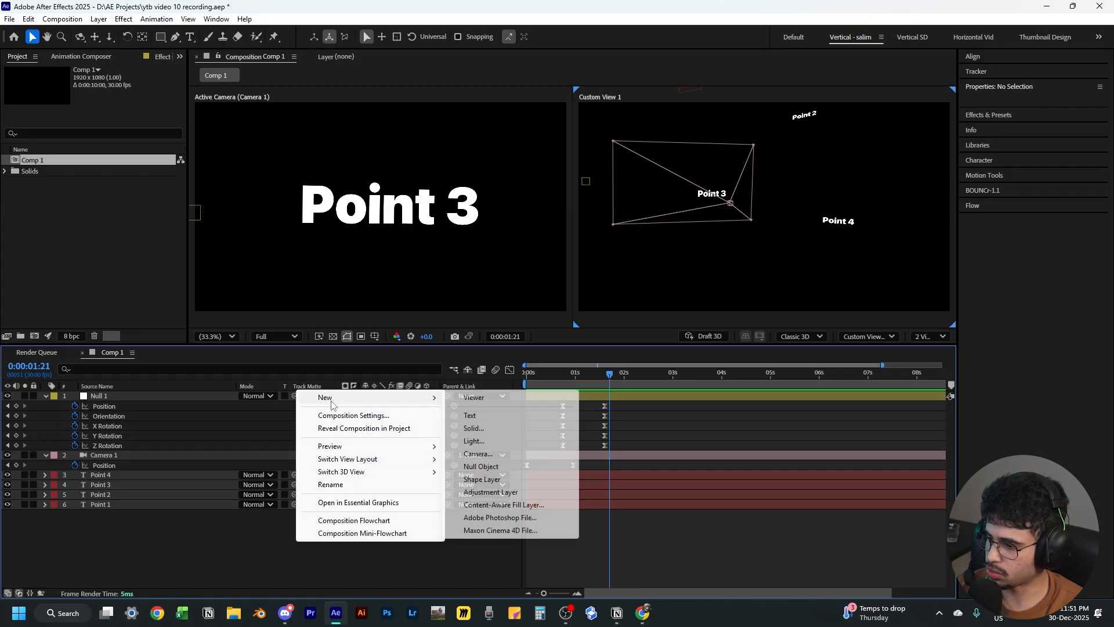
click(481, 467)
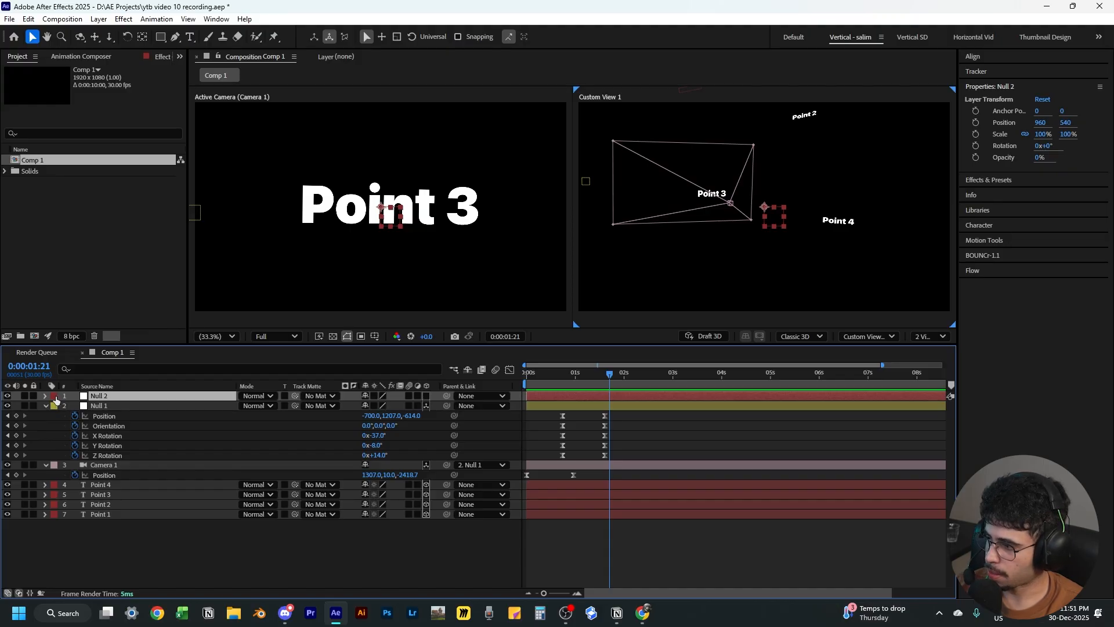
Set the new null's label colour to yellow
click(55, 396)
click(81, 213)
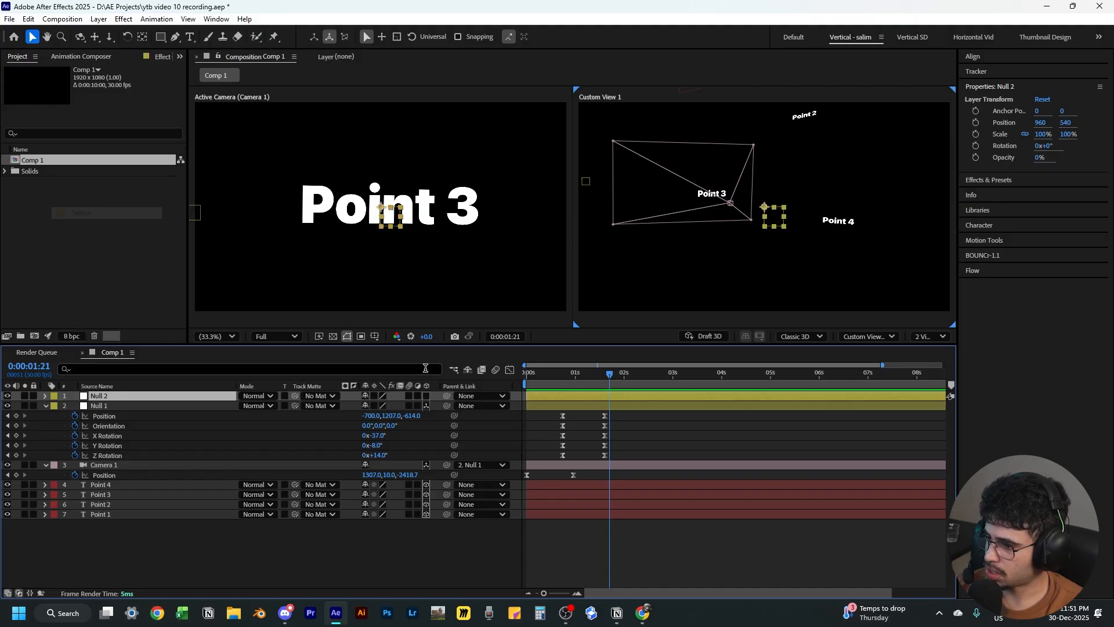
Collapse Null 1 and the camera, and turn Null 2 into a 3D layer
click(46, 406)
click(46, 416)
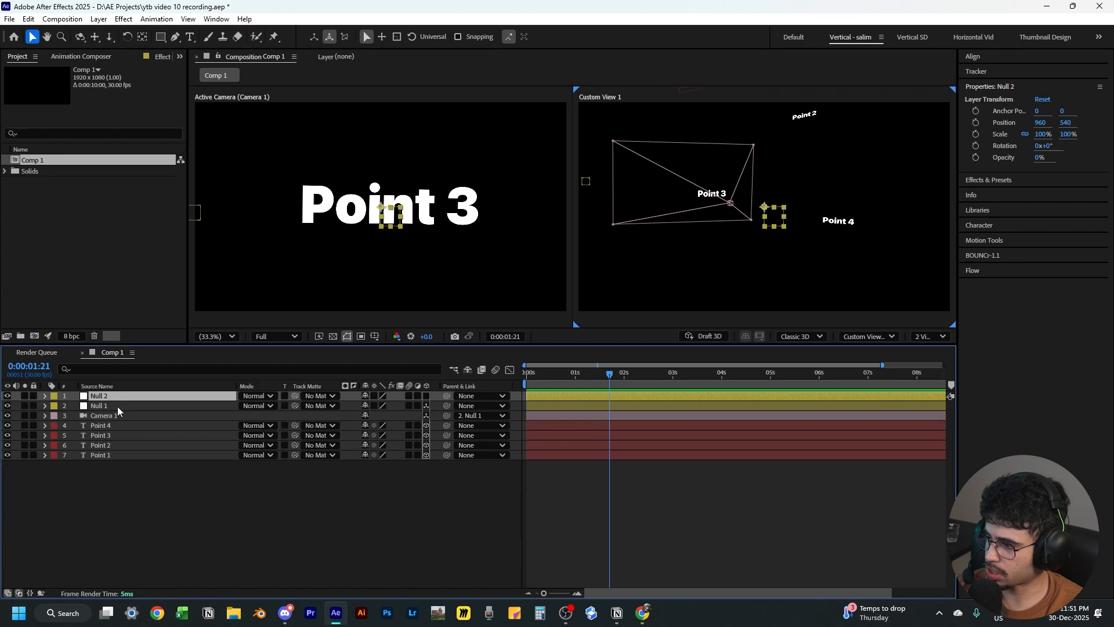
click(118, 406)
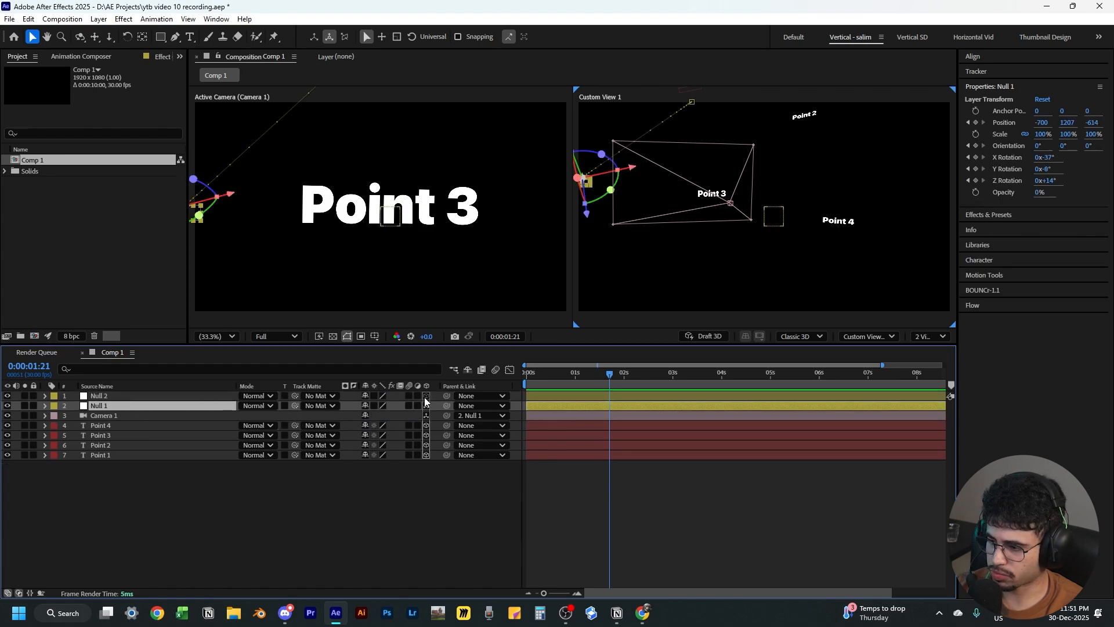
click(426, 396)
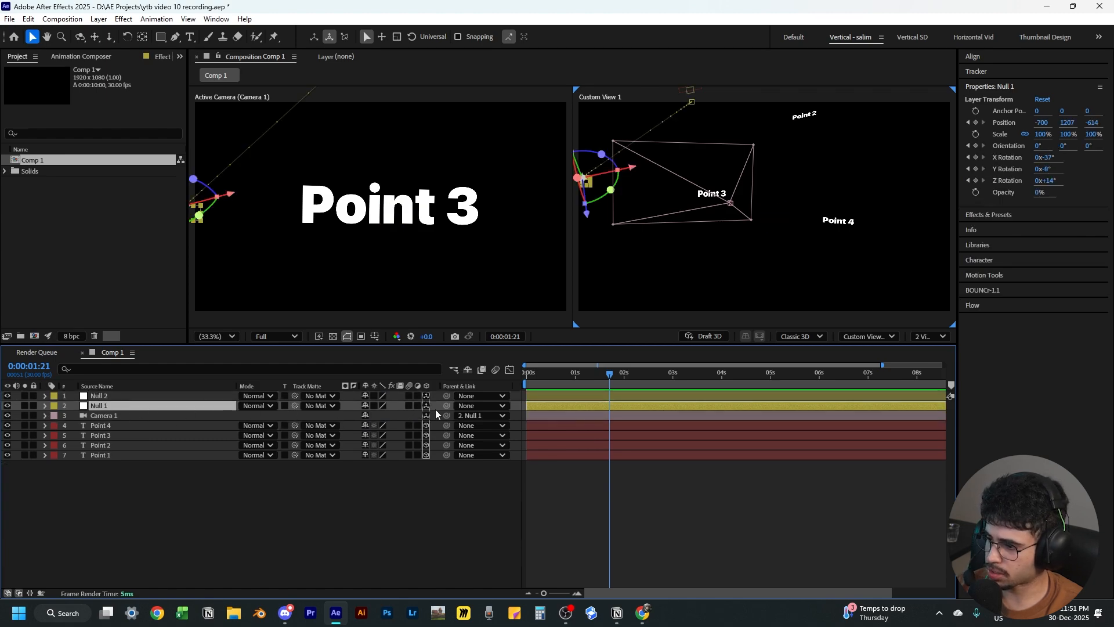
Parent Null 1 to Null 2
drag(445, 406, 127, 396)
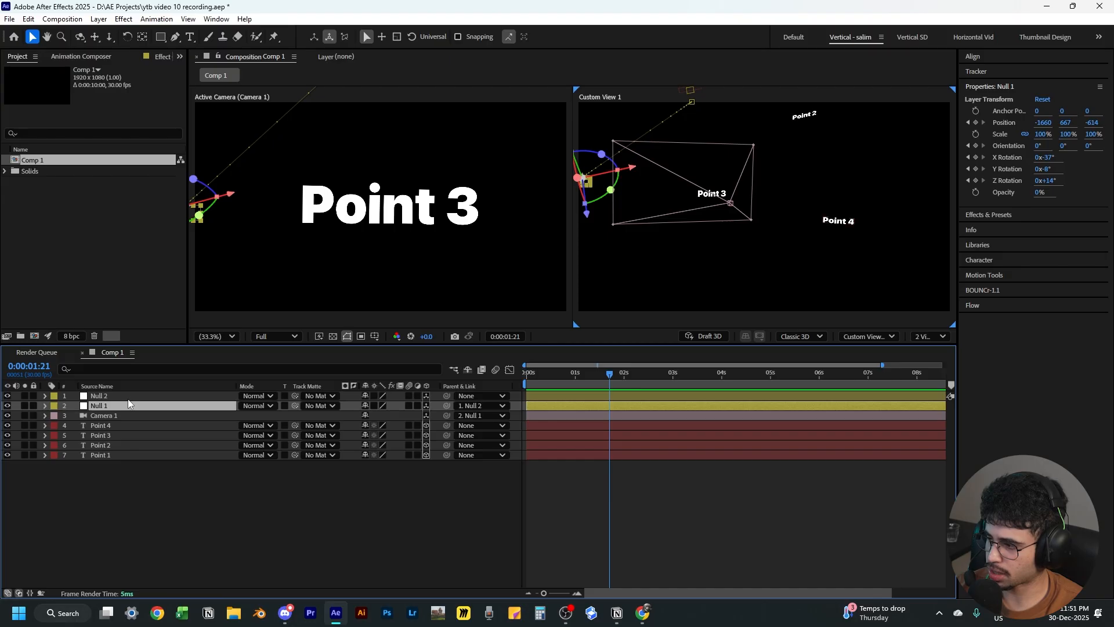
click(124, 397)
click(151, 407)
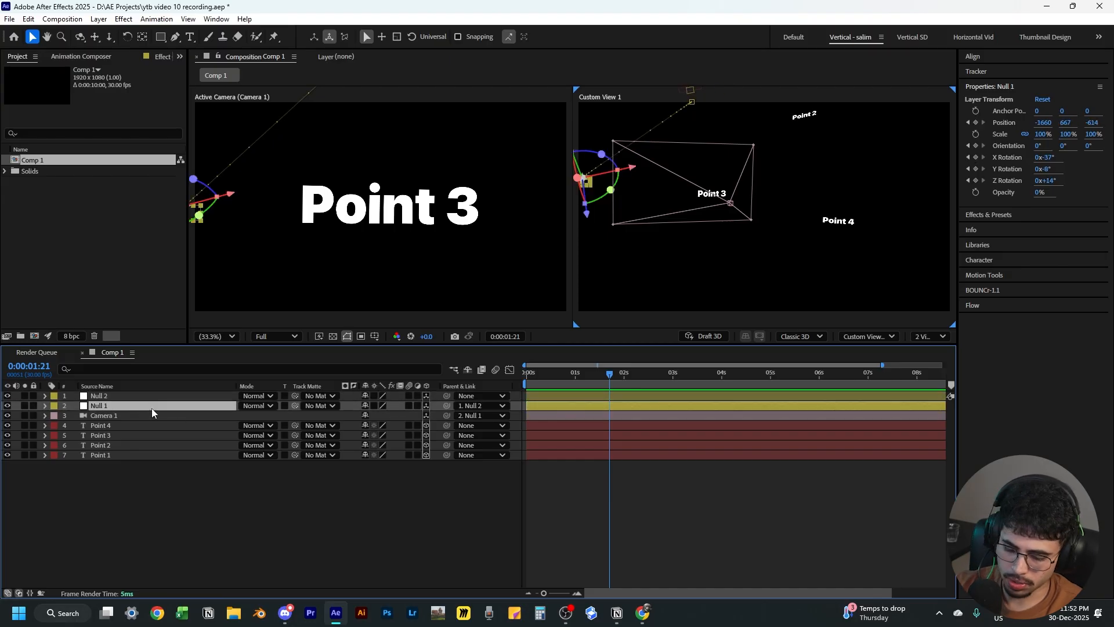
At 1:12, add Position and X, Y, Z Rotation keyframes to Null 2
key(u)
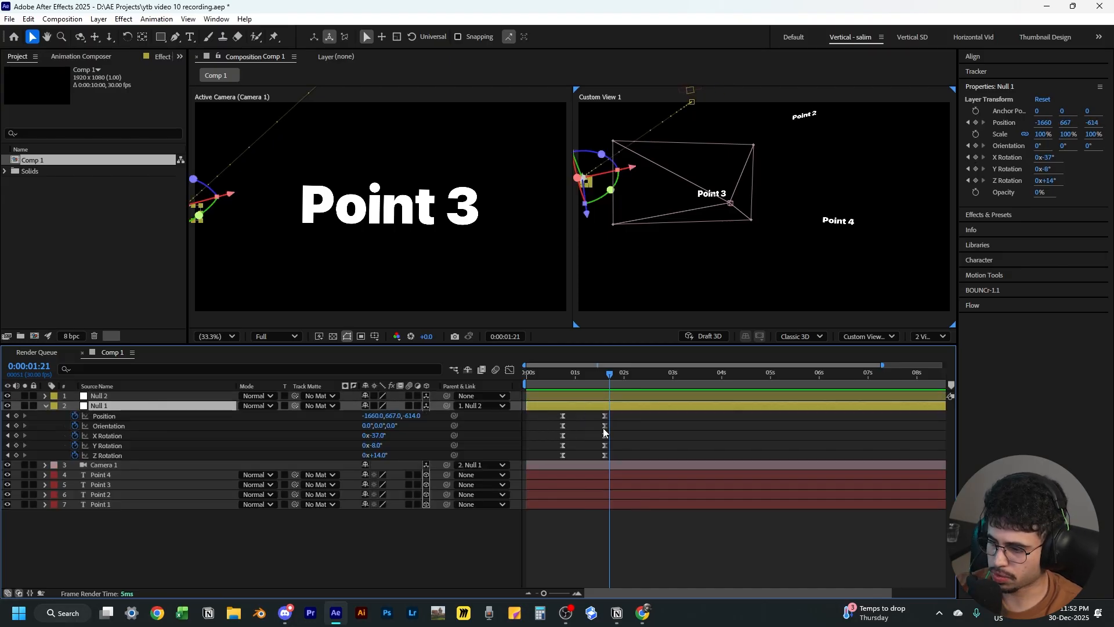
click(109, 397)
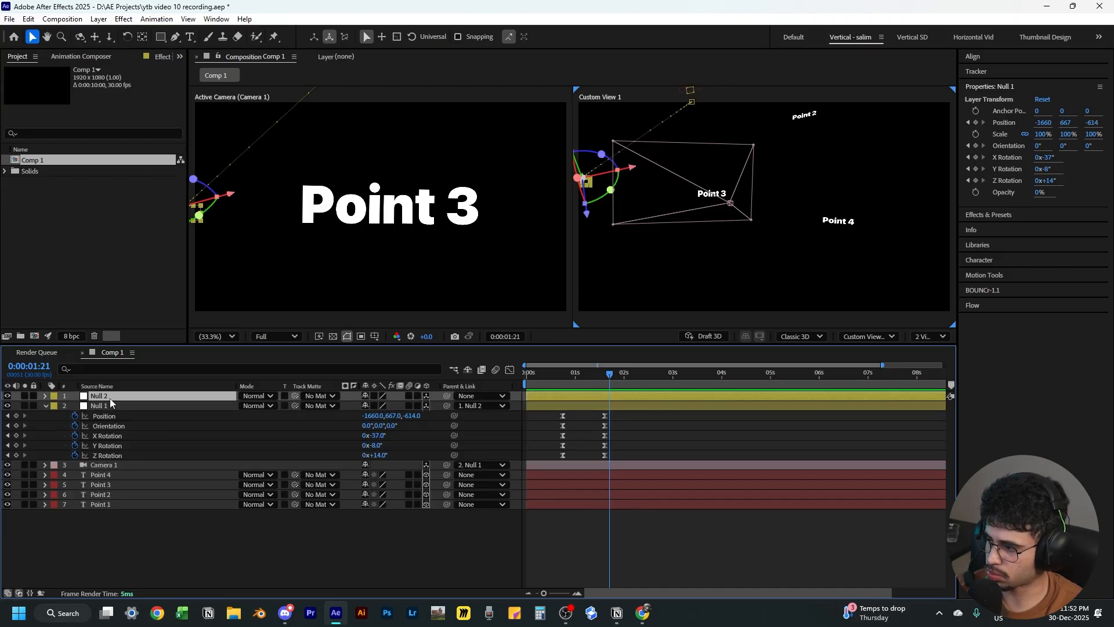
click(598, 374)
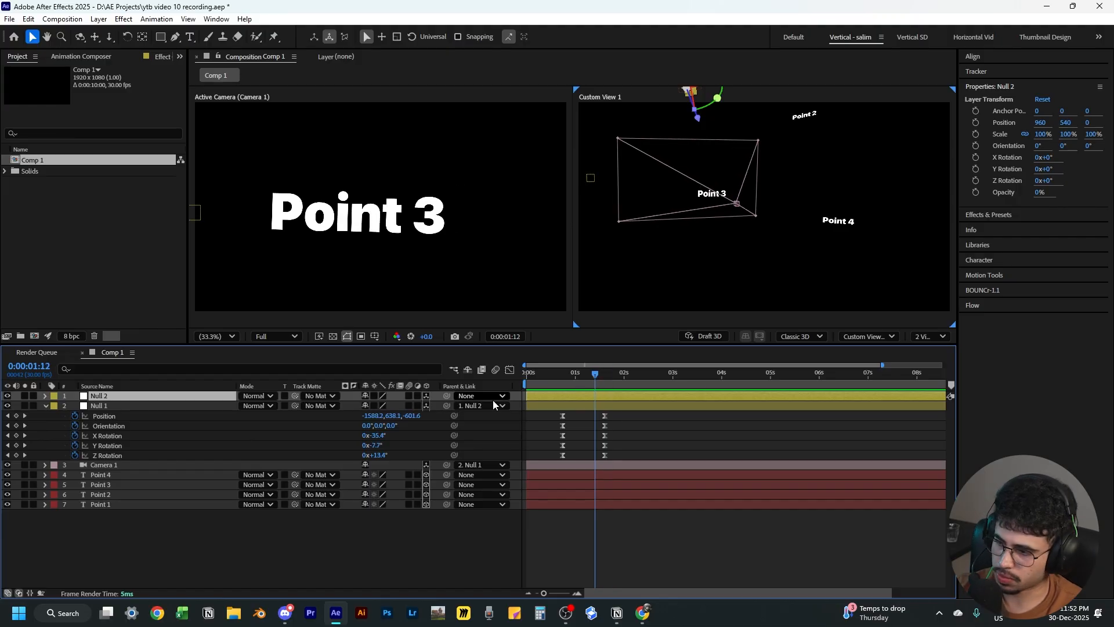
key(p)
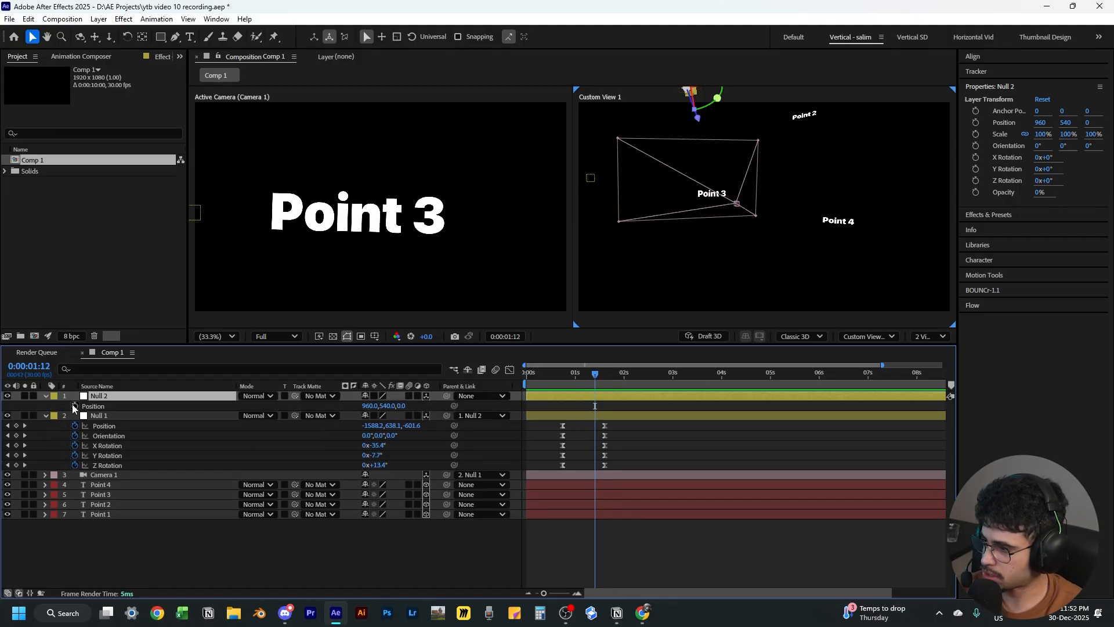
key(shift+r)
drag(74, 406, 75, 445)
drag(605, 404, 589, 447)
drag(595, 444, 595, 444)
drag(597, 375, 596, 375)
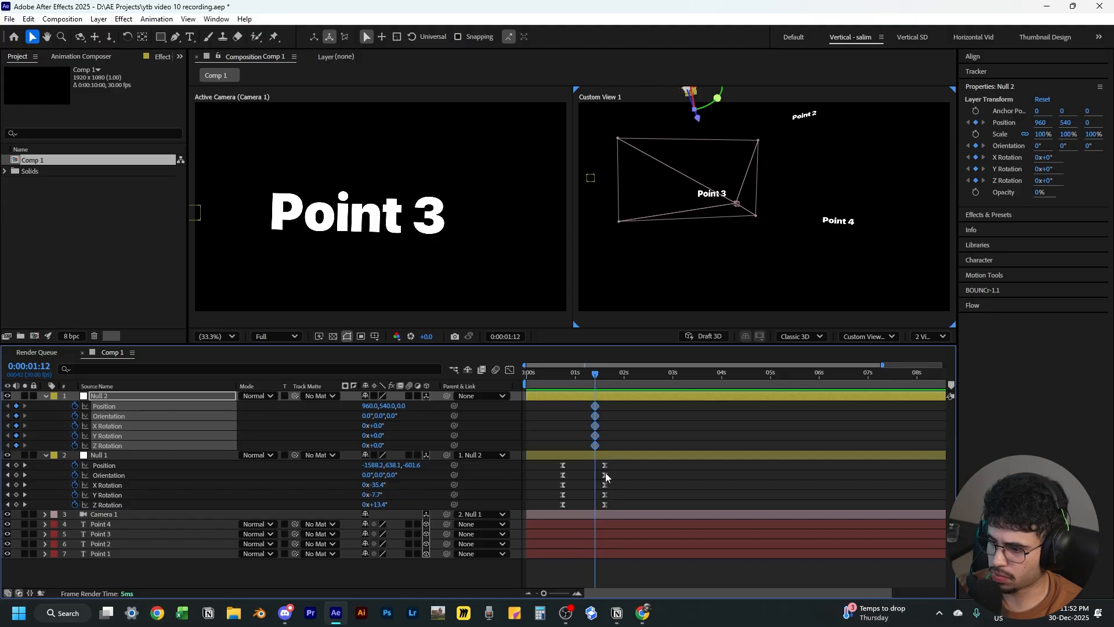
At 2:16, shift Null 2's position toward Point 4 to create a second keyframe, orbiting the custom view
scroll(615, 489, up, 2)
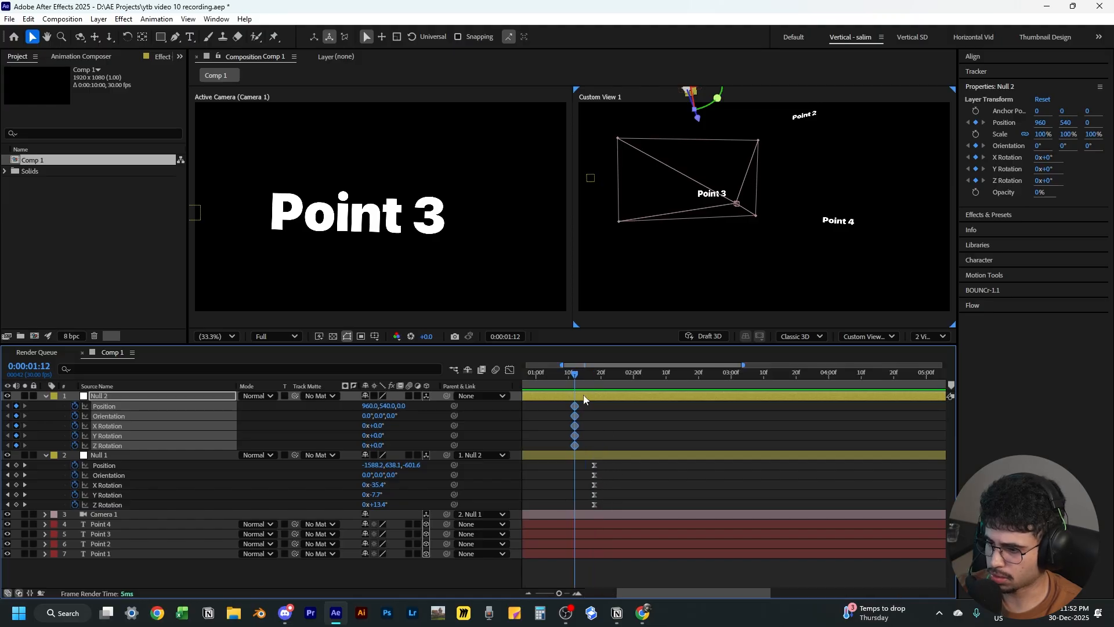
drag(579, 382, 687, 392)
click(653, 416)
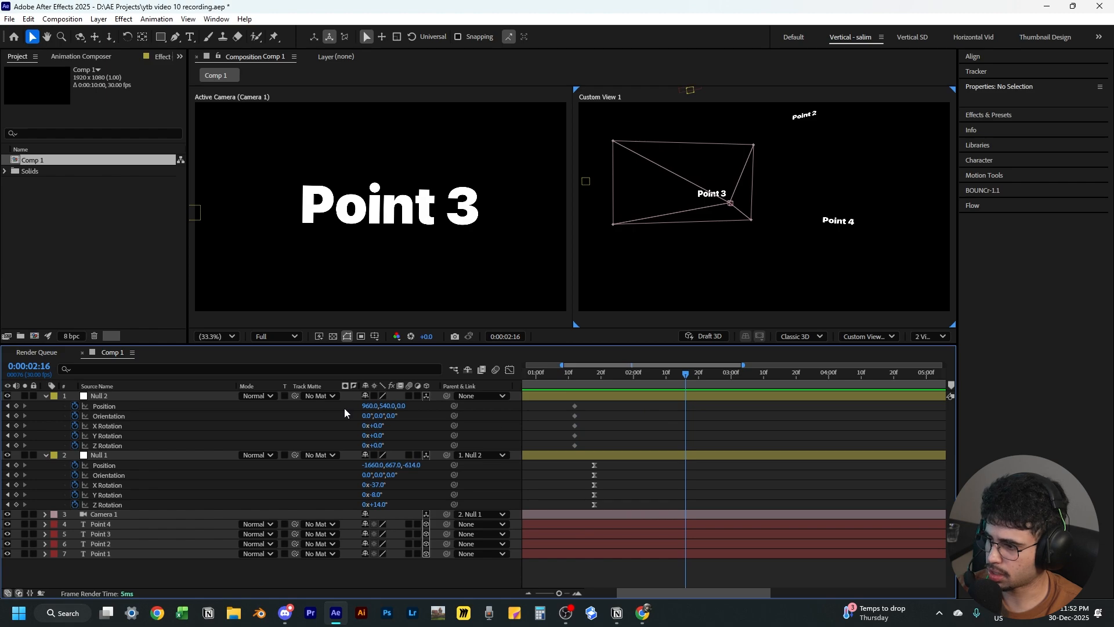
drag(368, 406, 688, 434)
drag(403, 406, 3, 510)
drag(370, 407, 256, 409)
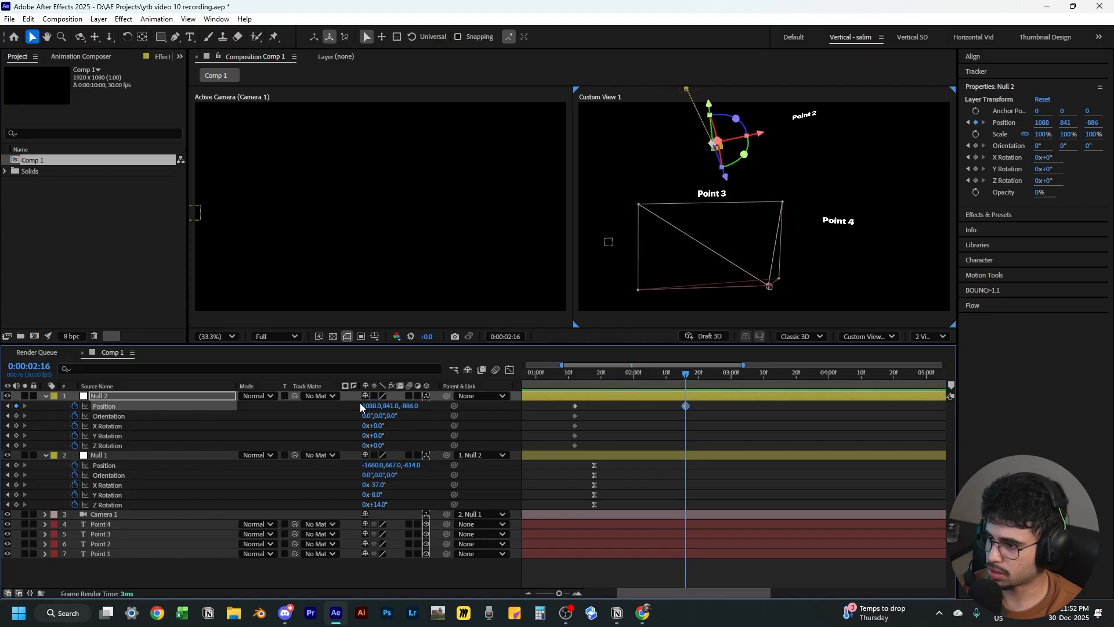
drag(366, 407, 1060, 386)
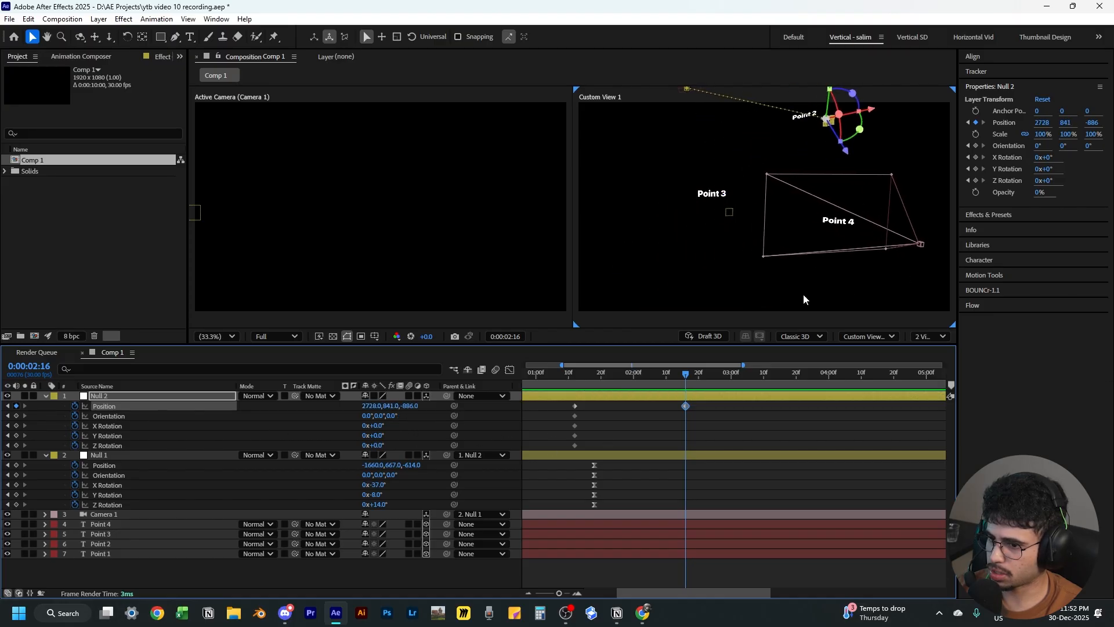
click(669, 274)
key(c)
drag(666, 259, 681, 234)
key(3)
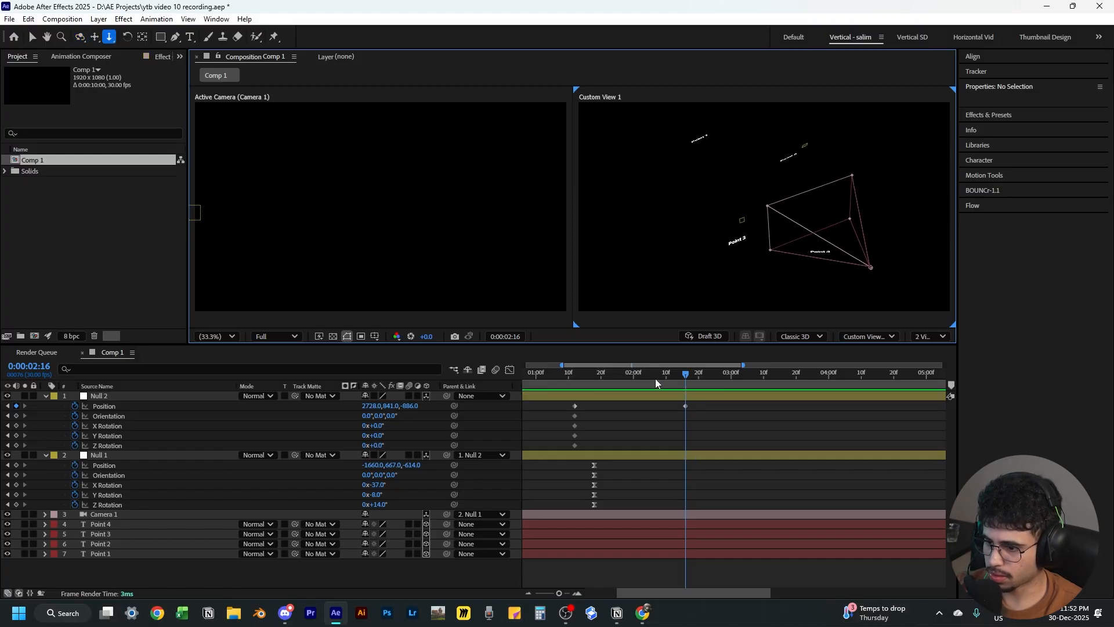
drag(657, 377, 659, 387)
click(668, 394)
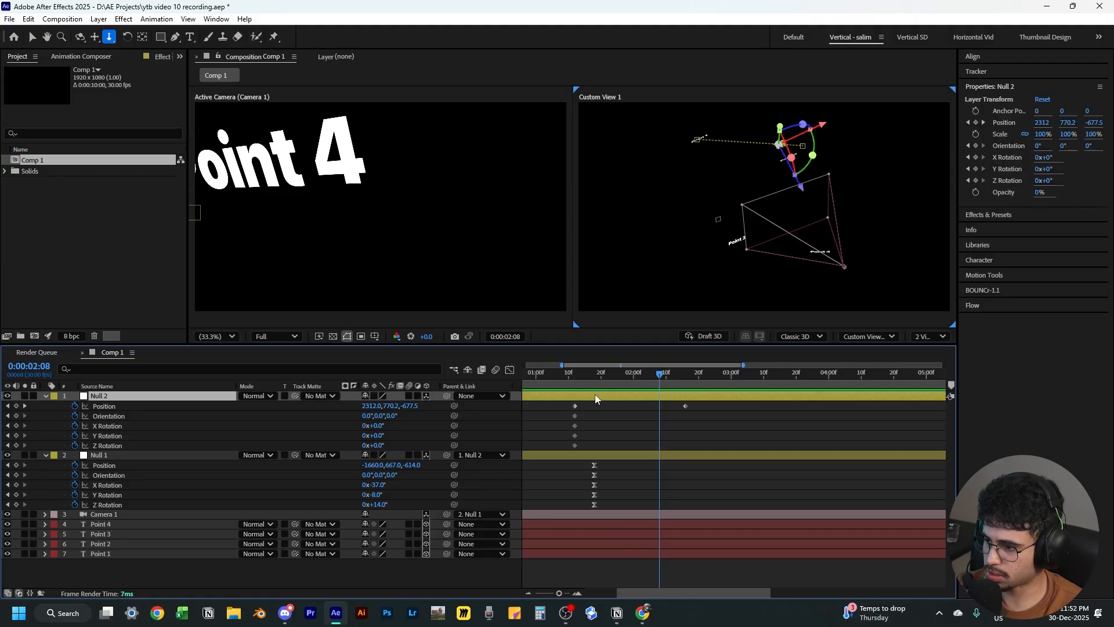
mouse_move(379, 410)
mouse_down()
mouse_move(395, 405)
mouse_move(386, 419)
mouse_move(384, 406)
mouse_move(384, 435)
mouse_move(381, 426)
mouse_up()
key(ctrl+z)
key(ctrl+z)
At 2:16, set Null 2's position to 2750, 49, -1412 and rotations X 6°, Y 22°, Z -21°
click(685, 375)
drag(380, 445, 373, 445)
mouse_move(390, 406)
mouse_down()
mouse_move(385, 419)
mouse_move(378, 406)
mouse_up()
drag(379, 426, 375, 446)
drag(412, 406, 373, 407)
drag(380, 436, 381, 436)
drag(380, 446, 378, 446)
drag(378, 426, 387, 407)
drag(390, 406, 433, 398)
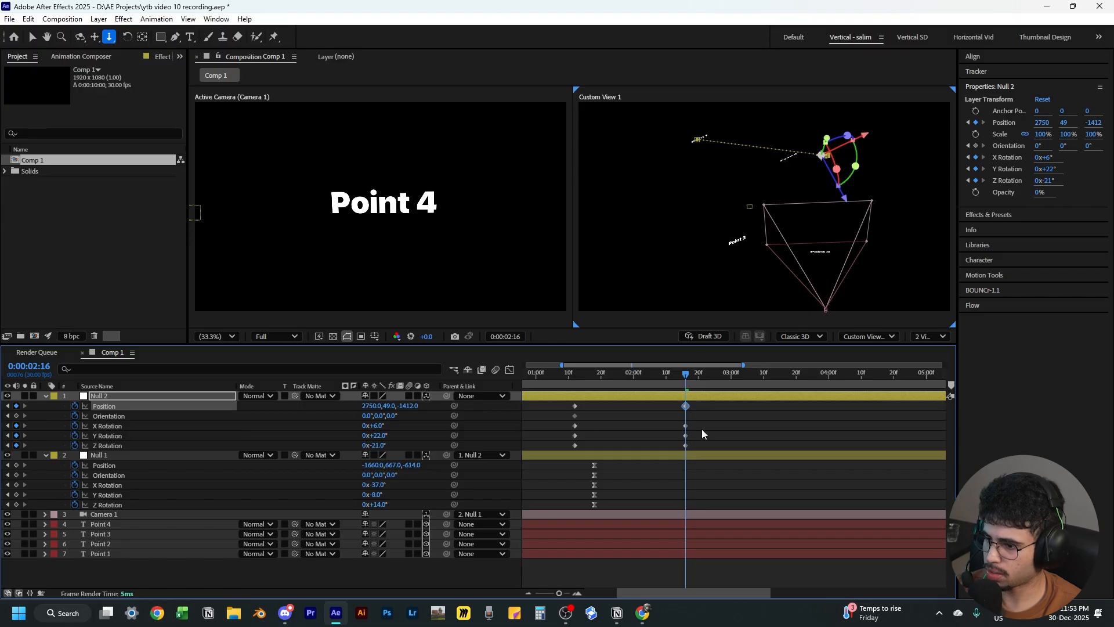
Select all of Null 2's keyframes and apply Easy Ease to them
click(672, 420)
drag(697, 409, 566, 448)
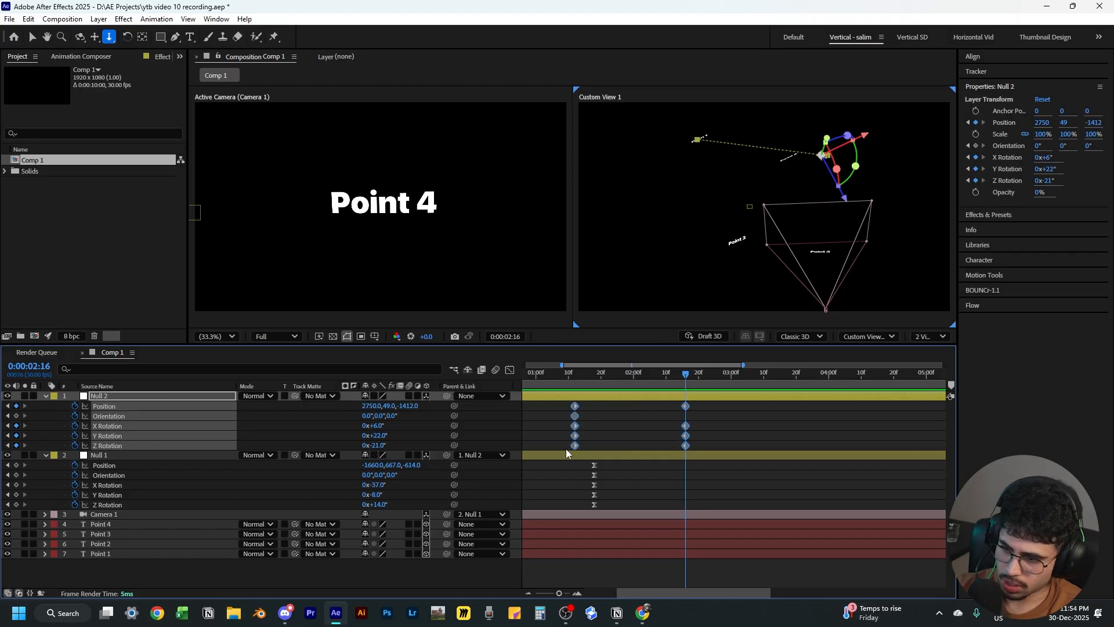
key(F9)
Drag Null 2's keyframe influence handles in the speed graph to sharpen the ease curve
click(509, 371)
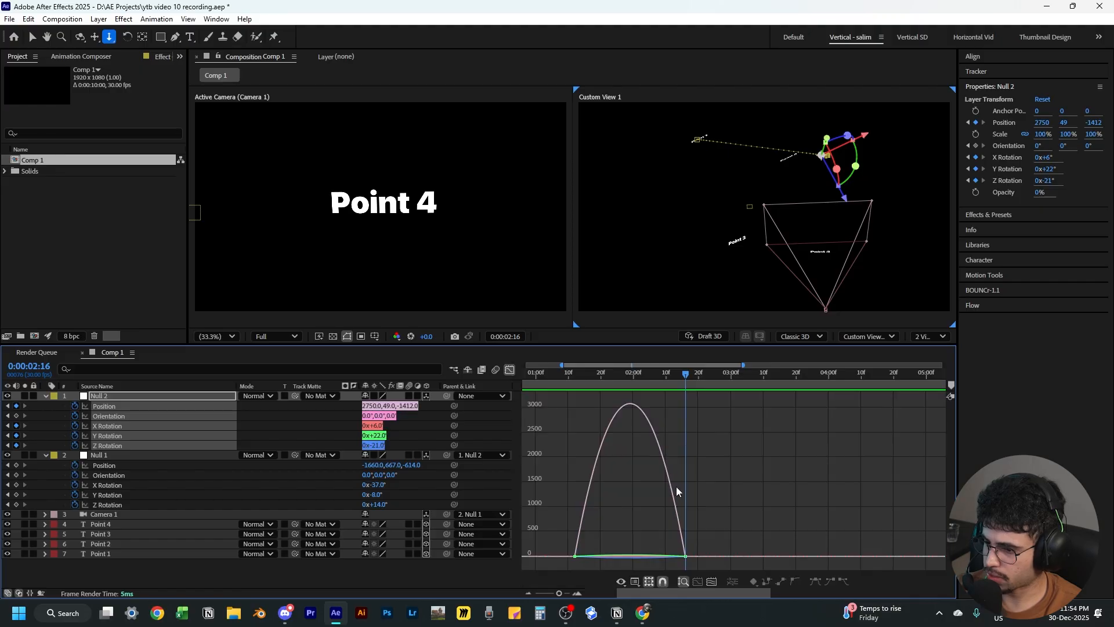
drag(708, 541, 647, 558)
drag(559, 539, 615, 555)
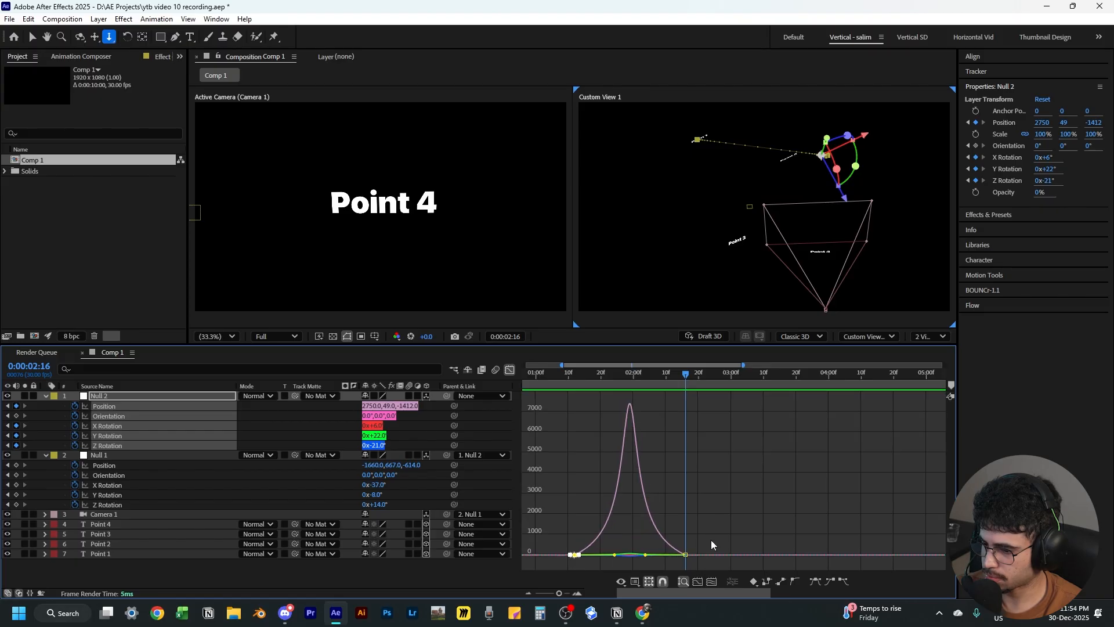
drag(711, 542, 640, 558)
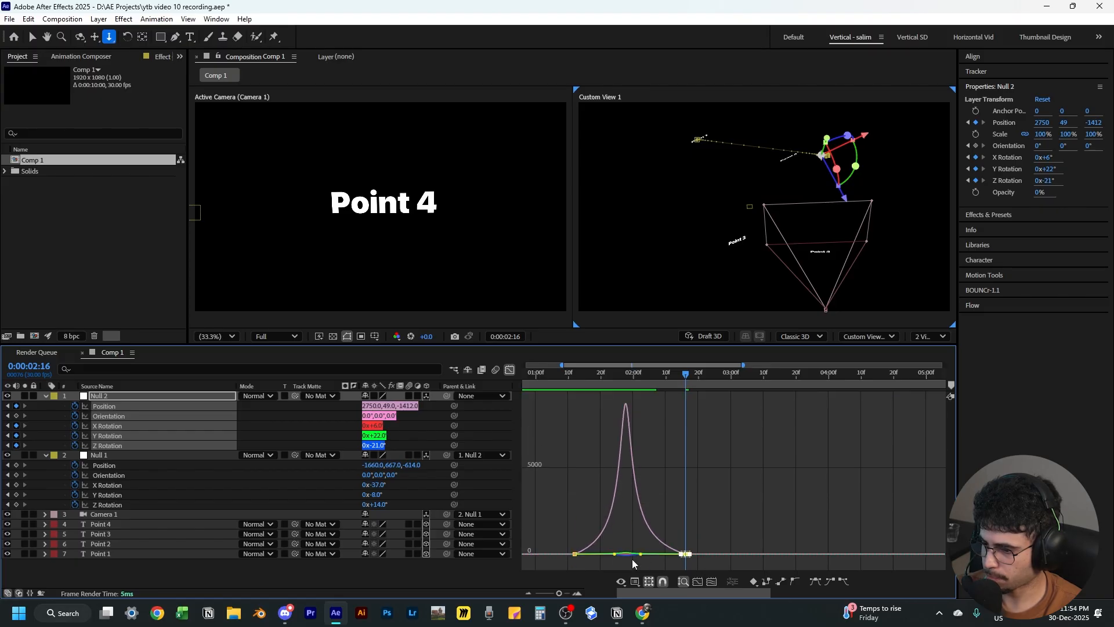
click(509, 370)
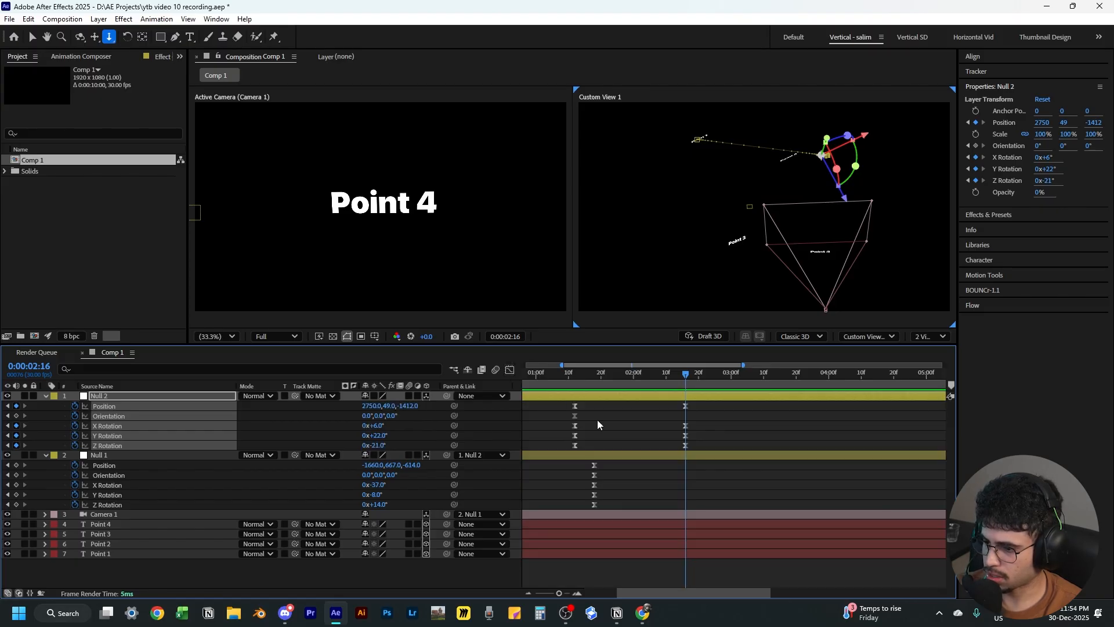
Preview the camera animation from the start of the timeline
drag(590, 376, 392, 388)
click(560, 513)
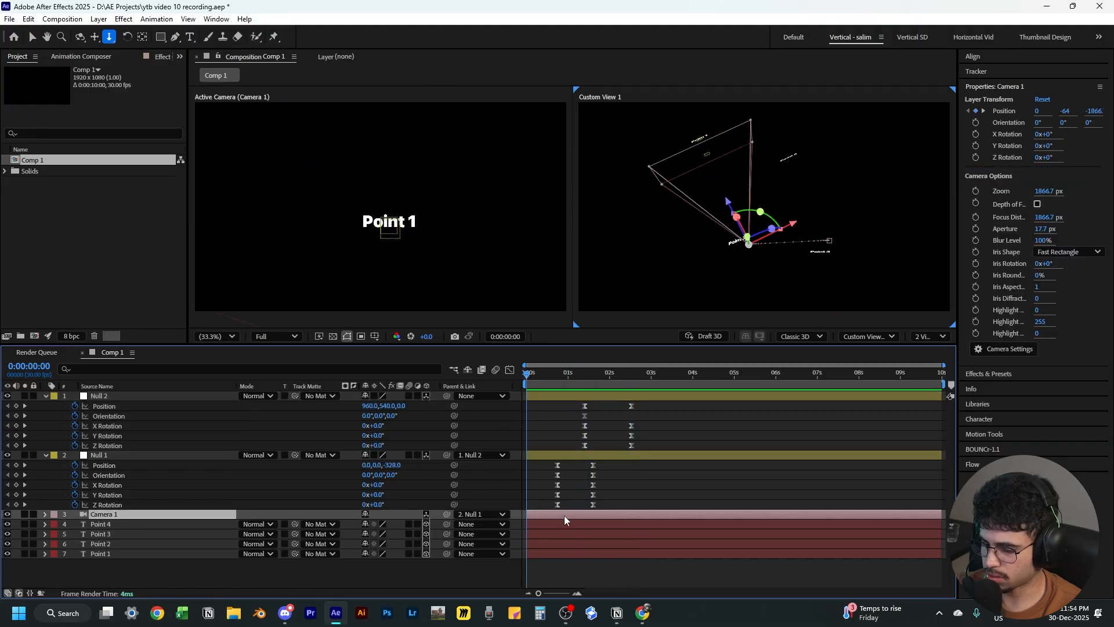
key(u)
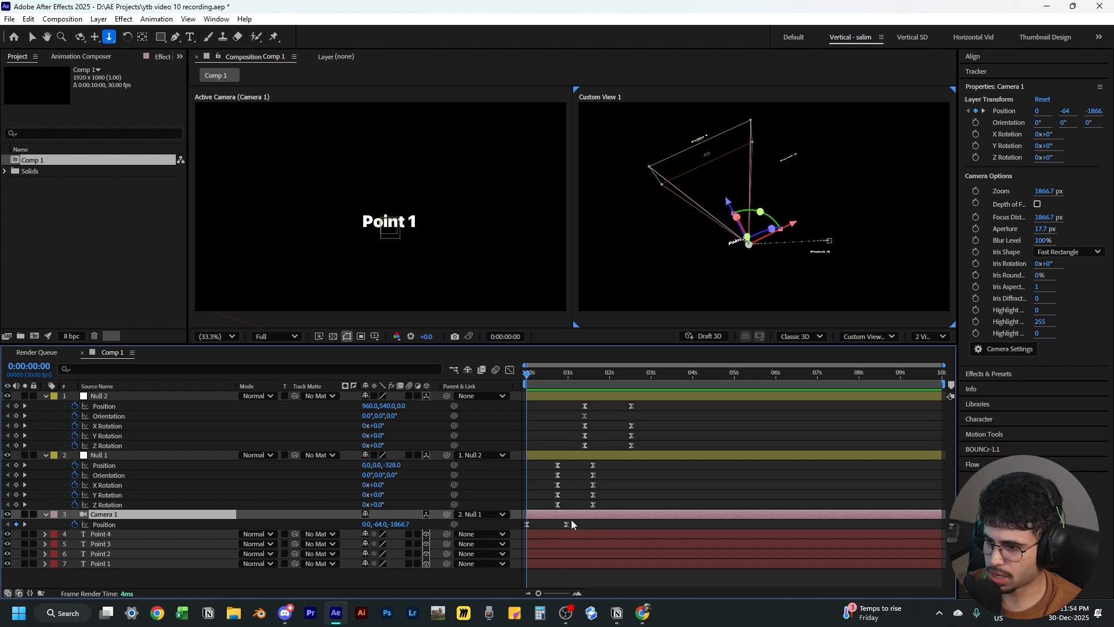
drag(532, 373, 482, 383)
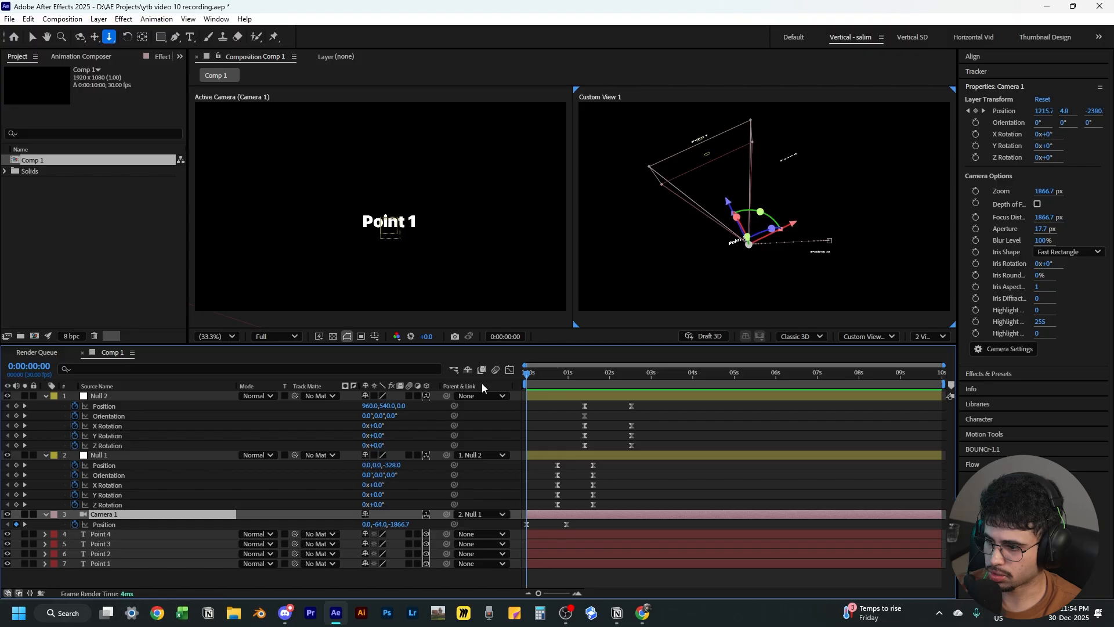
click(602, 578)
key(space)
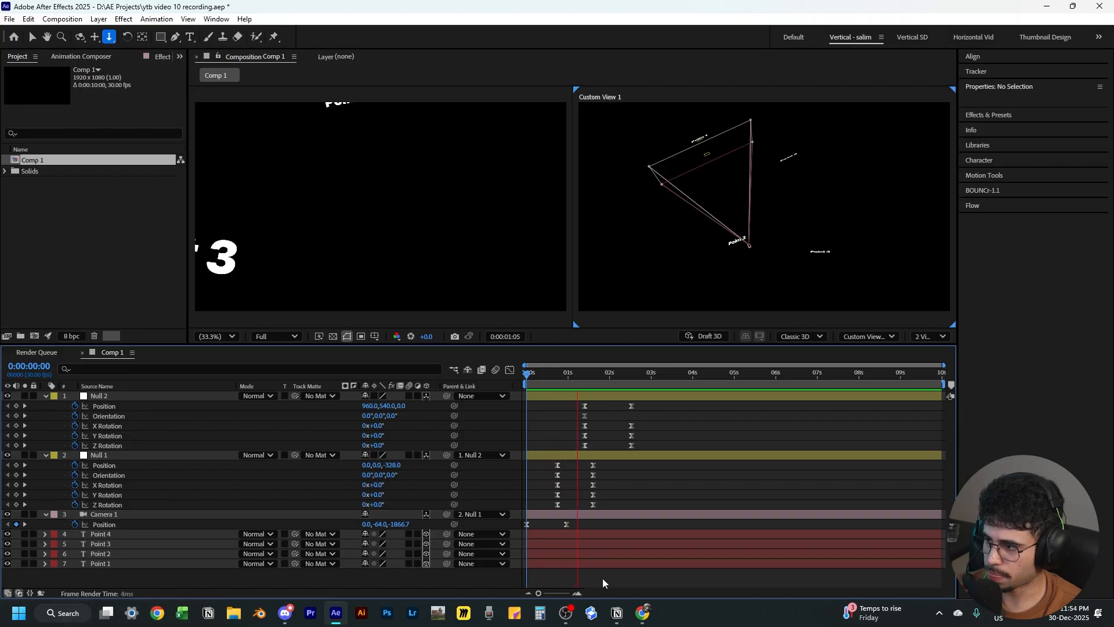
key(space)
Review all layers' keyframes by scrubbing through the timeline
key(v)
key(u)
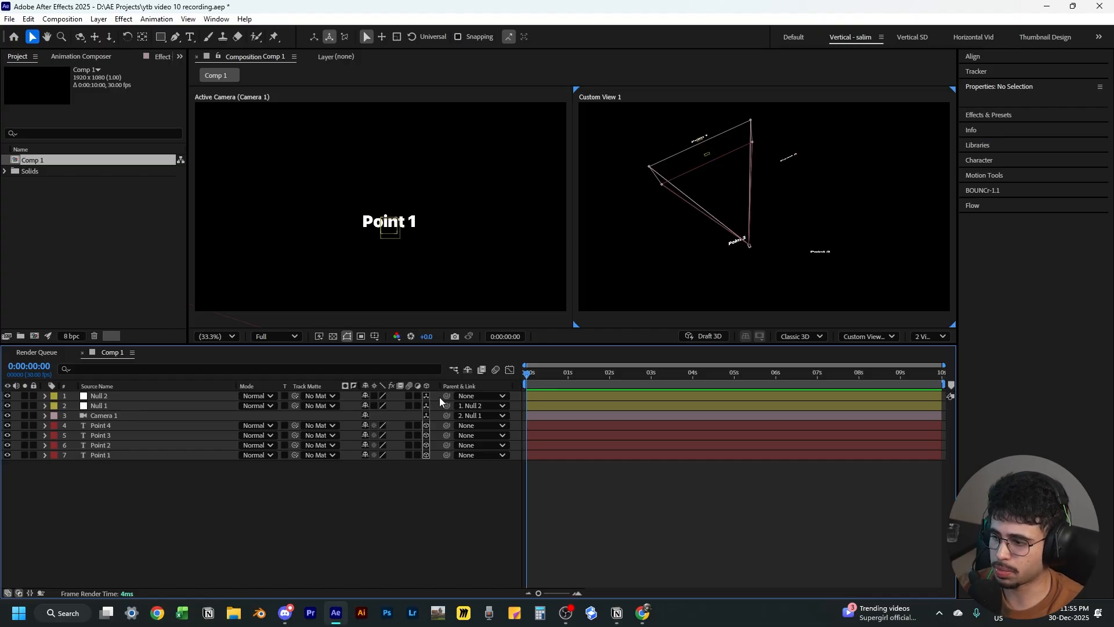
click(552, 399)
shift+click(573, 419)
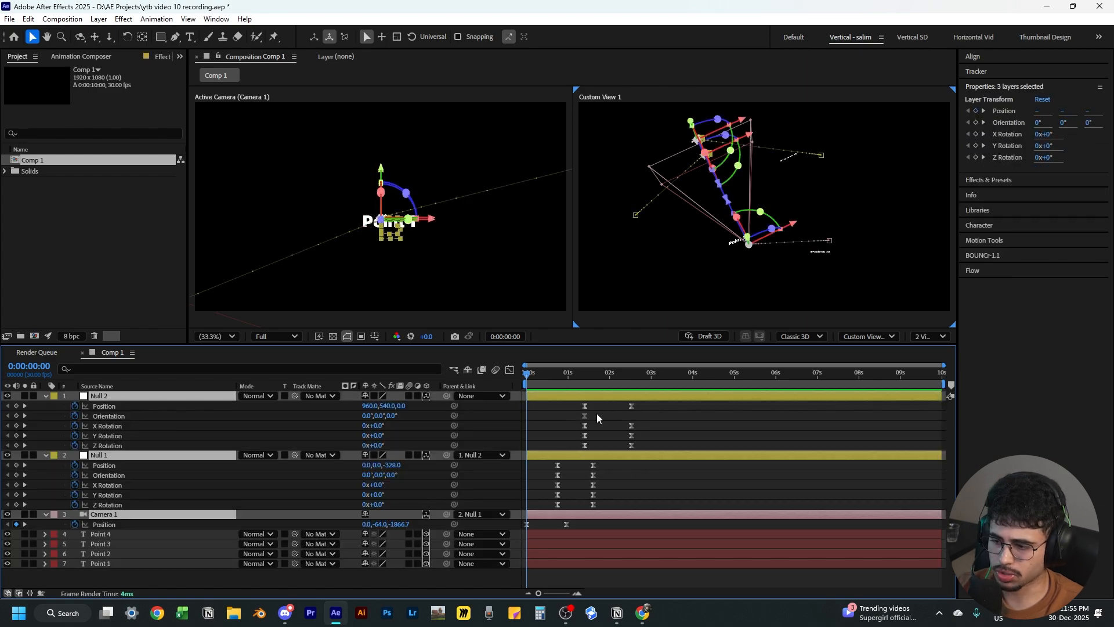
drag(548, 374, 579, 374)
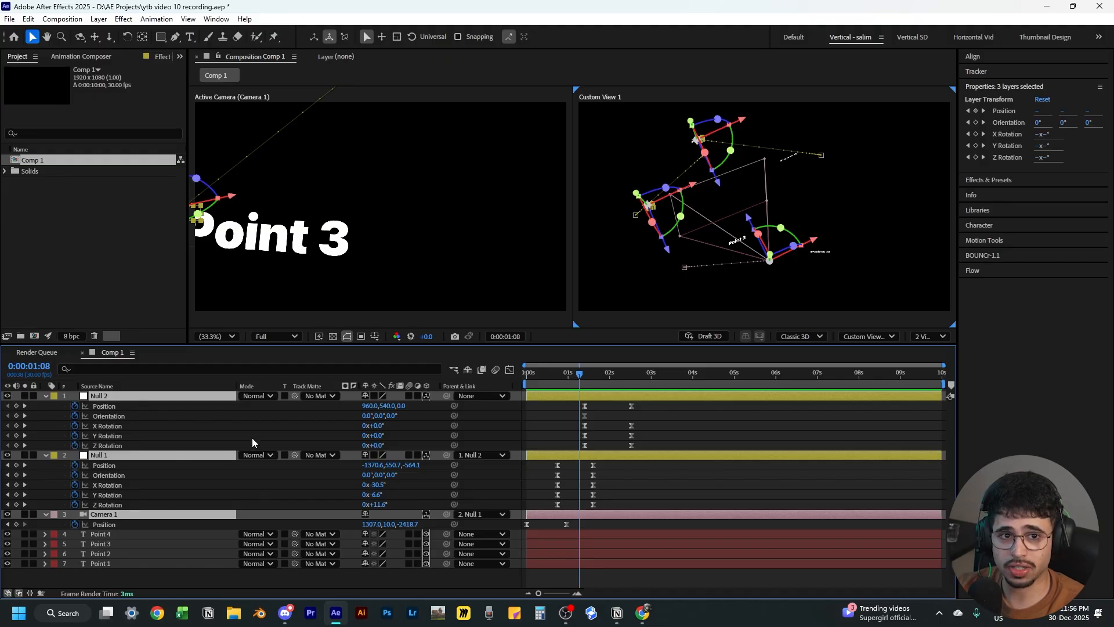
click(245, 574)
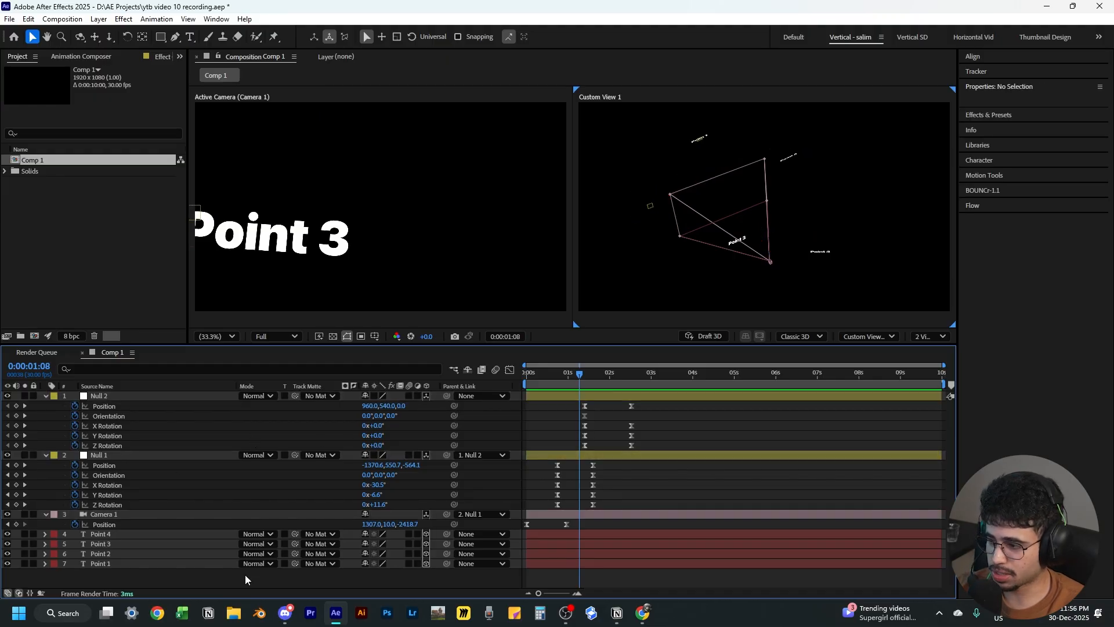
key(u)
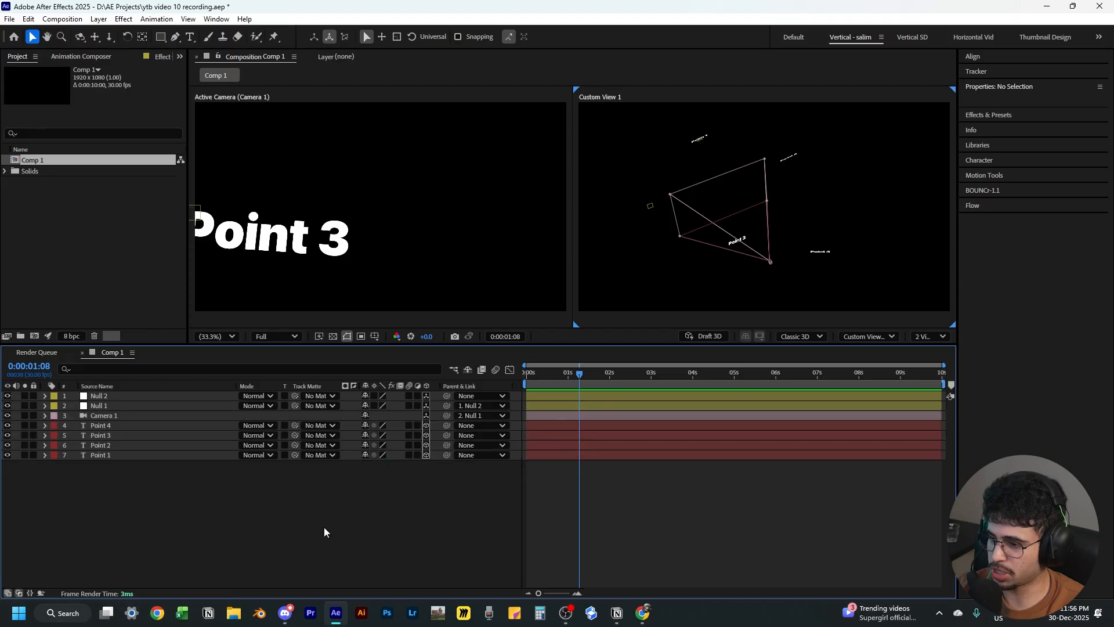
drag(576, 384, 493, 397)
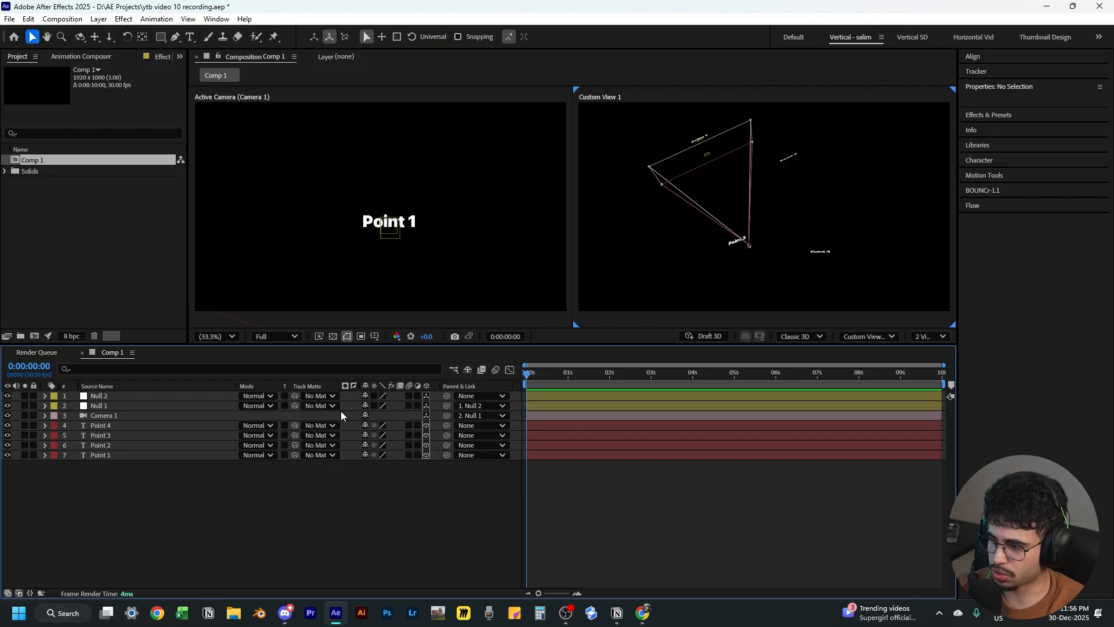
Enable motion blur on all layers in the composition
key(ctrl+a)
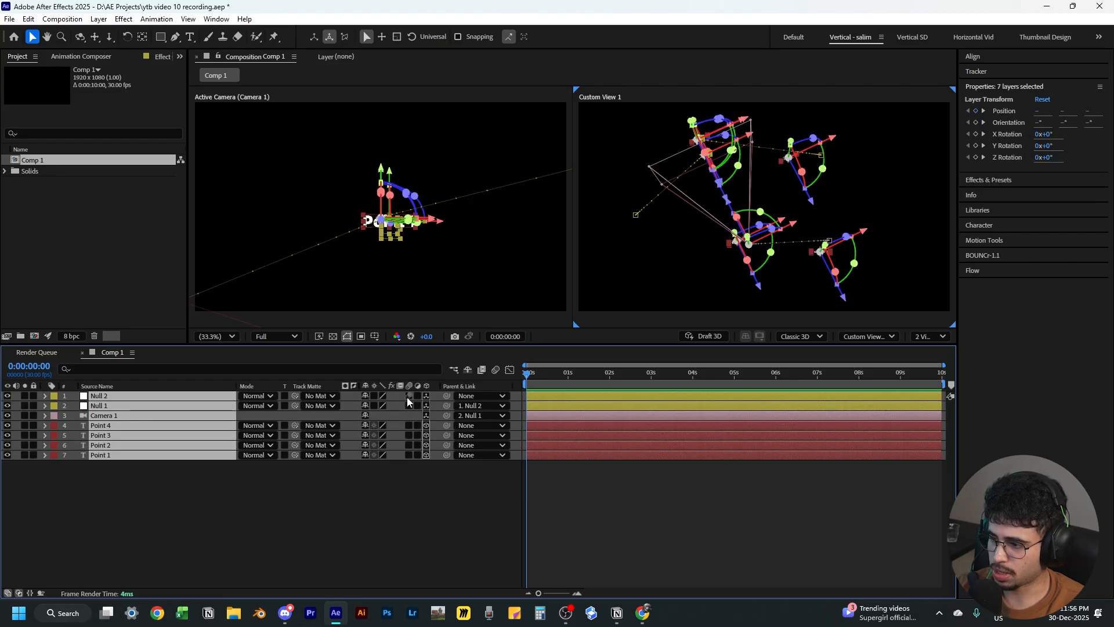
click(409, 400)
click(416, 500)
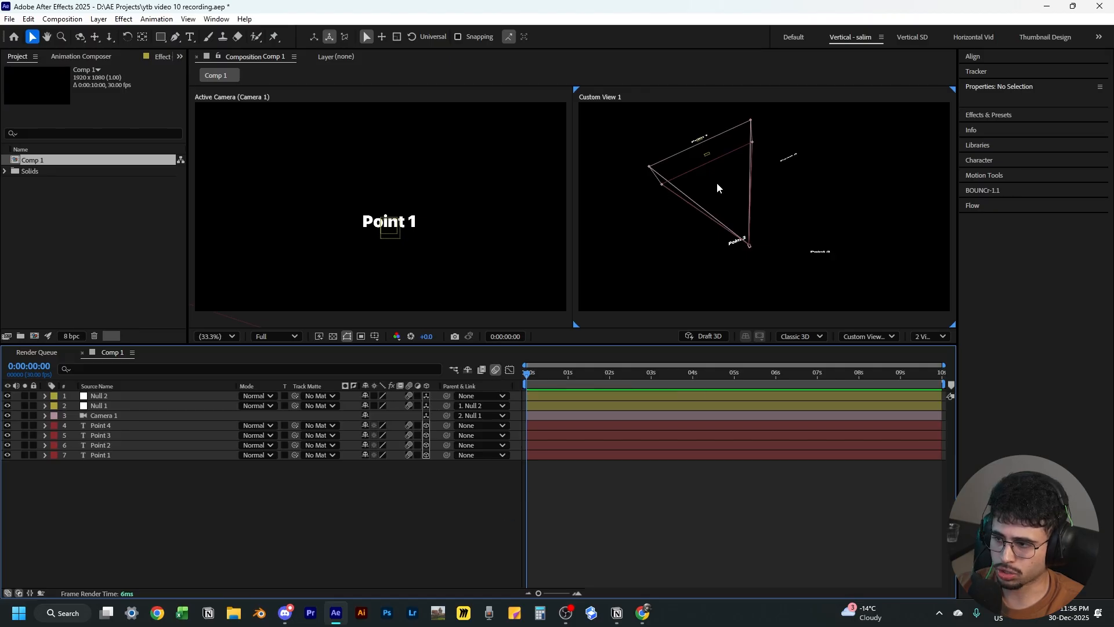
Preview the animation with motion blur
key(space)
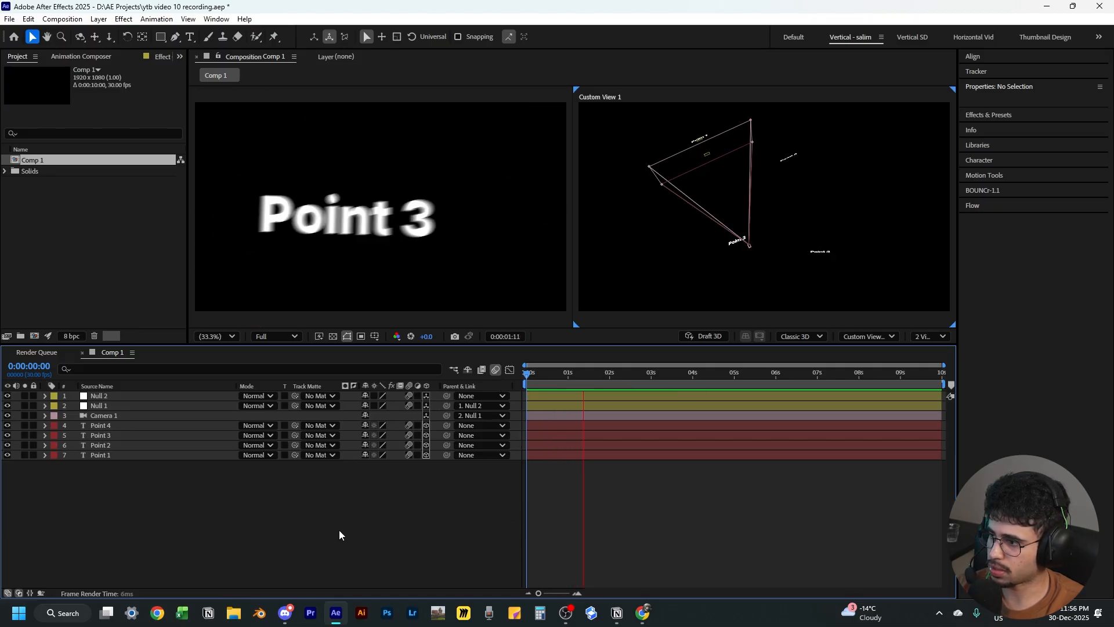
key(space)
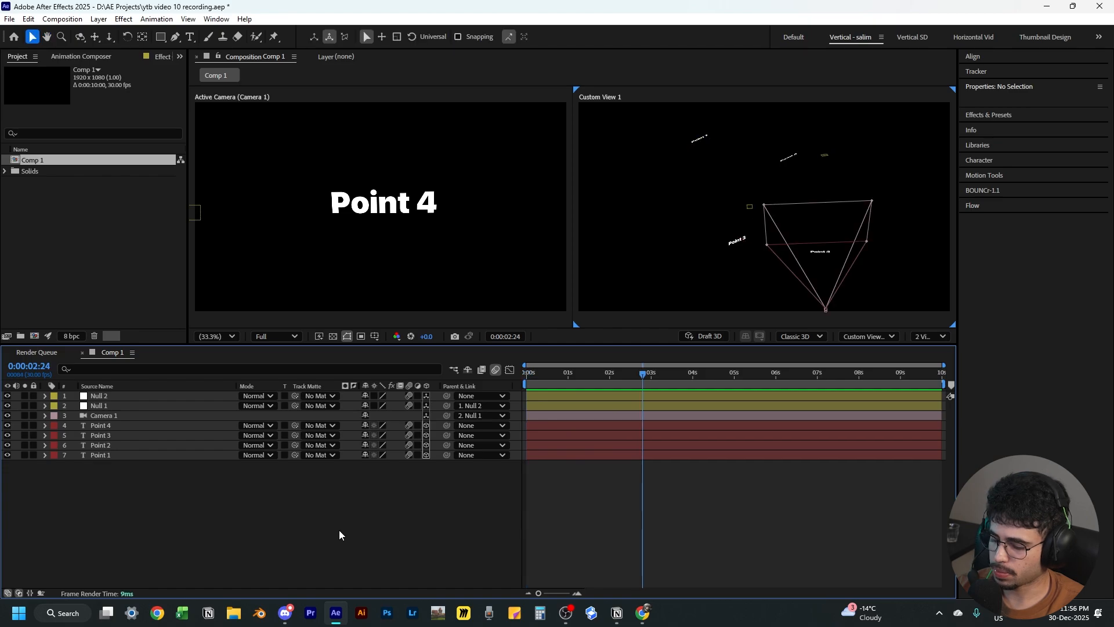